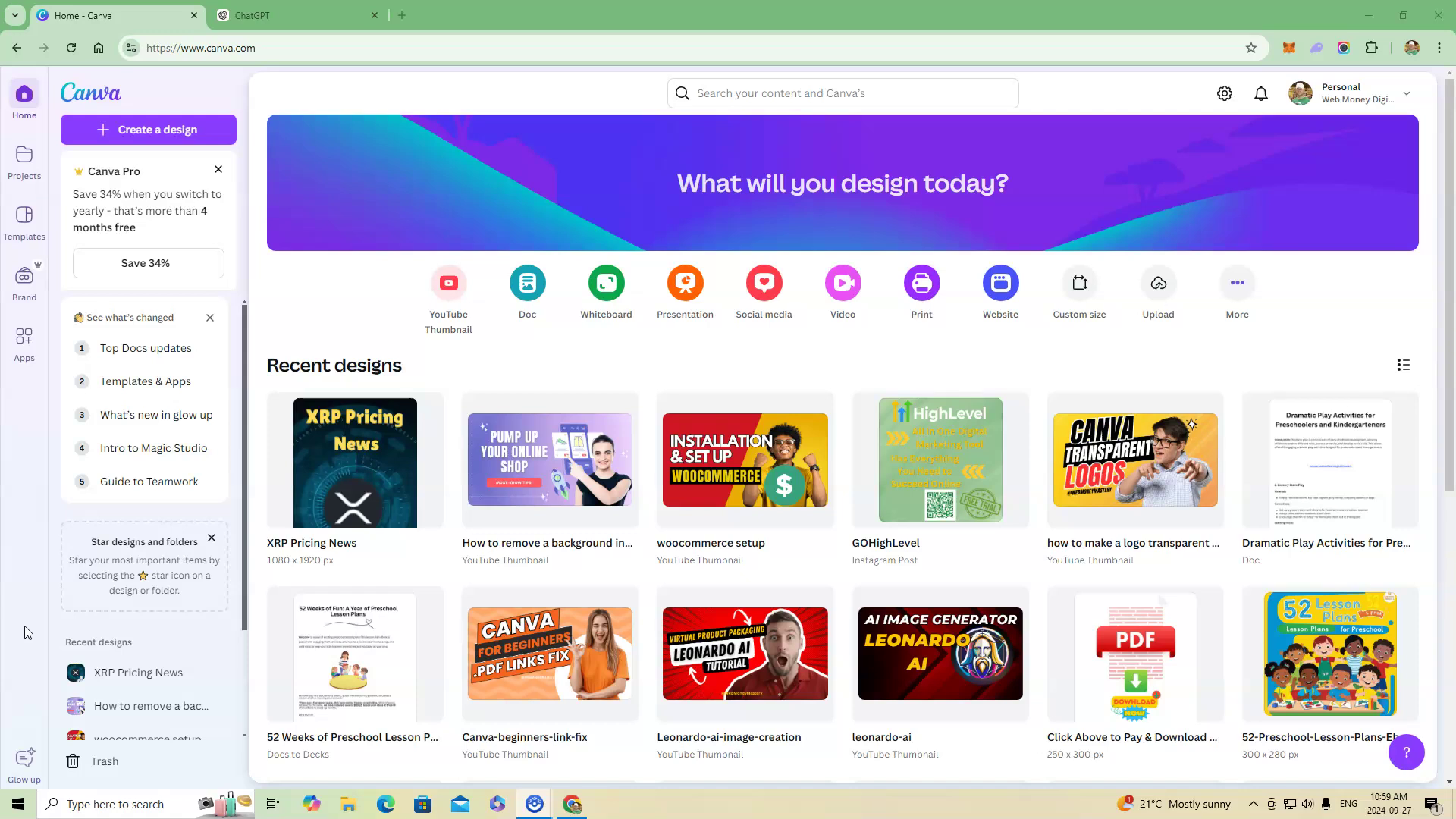
Switch to ChatGPT and look through the public AIPRM prompt templates on the first page
click(22, 458)
click(281, 15)
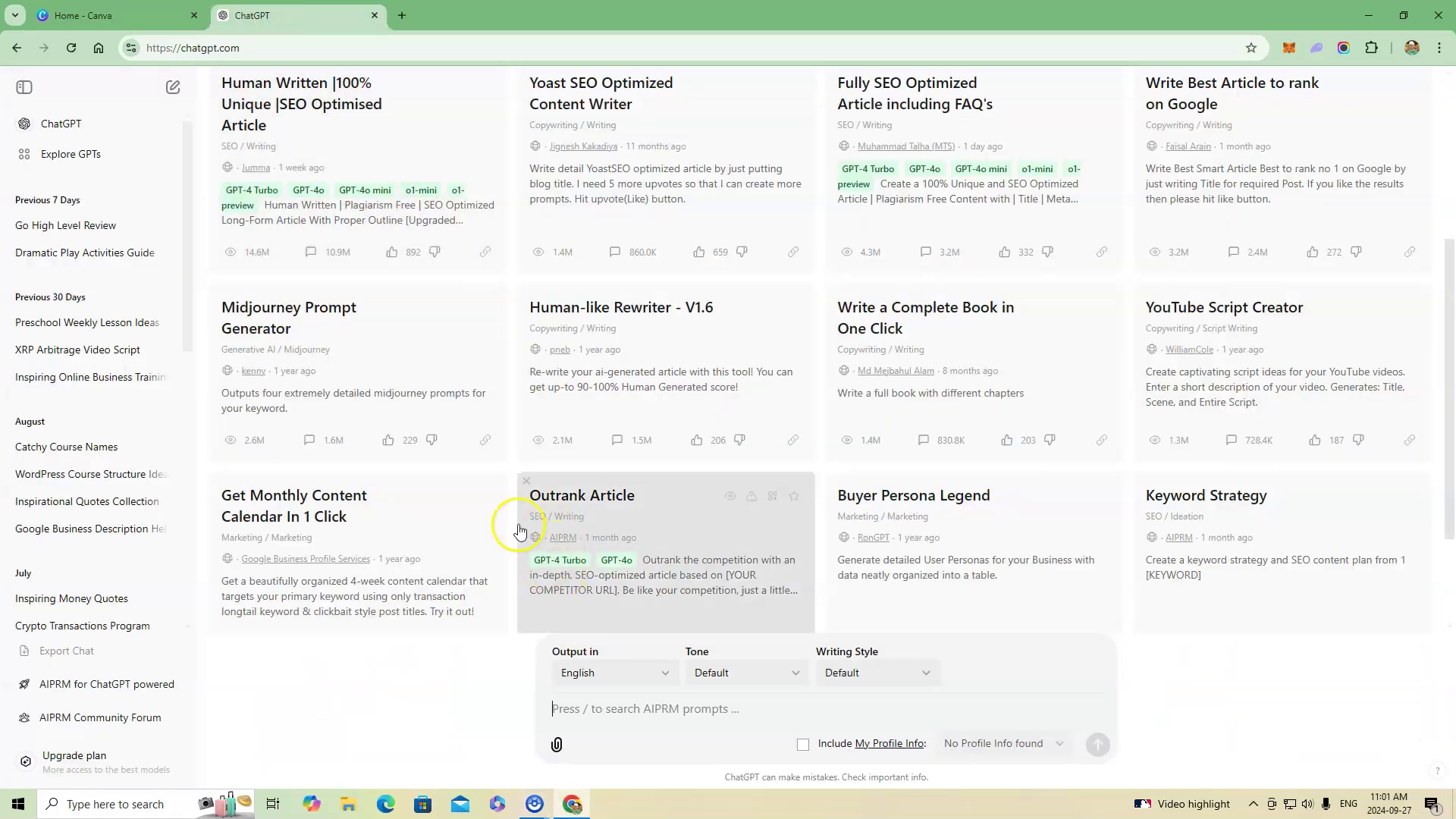
scroll(512, 444, up, 4)
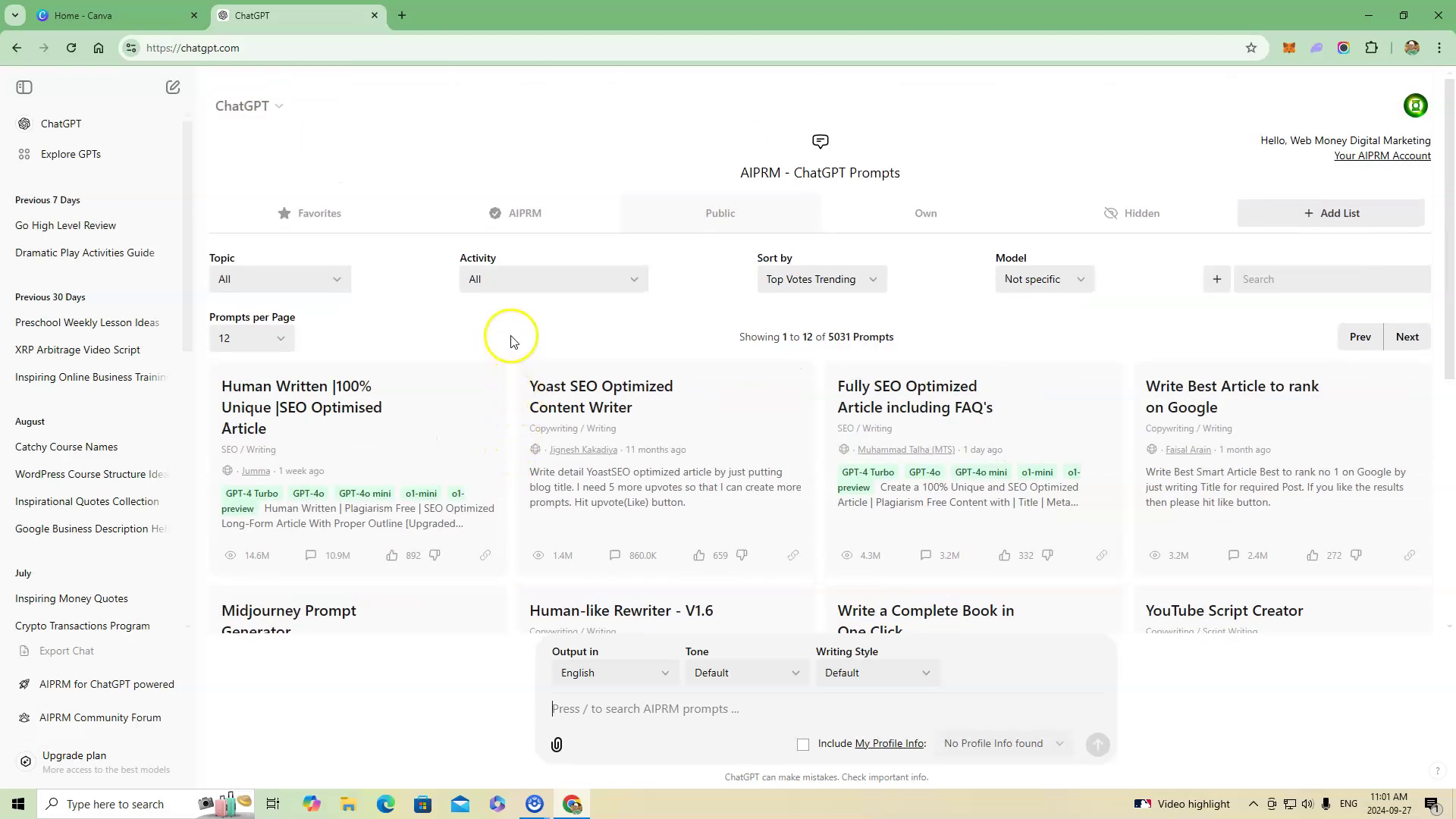
scroll(478, 325, down, 4)
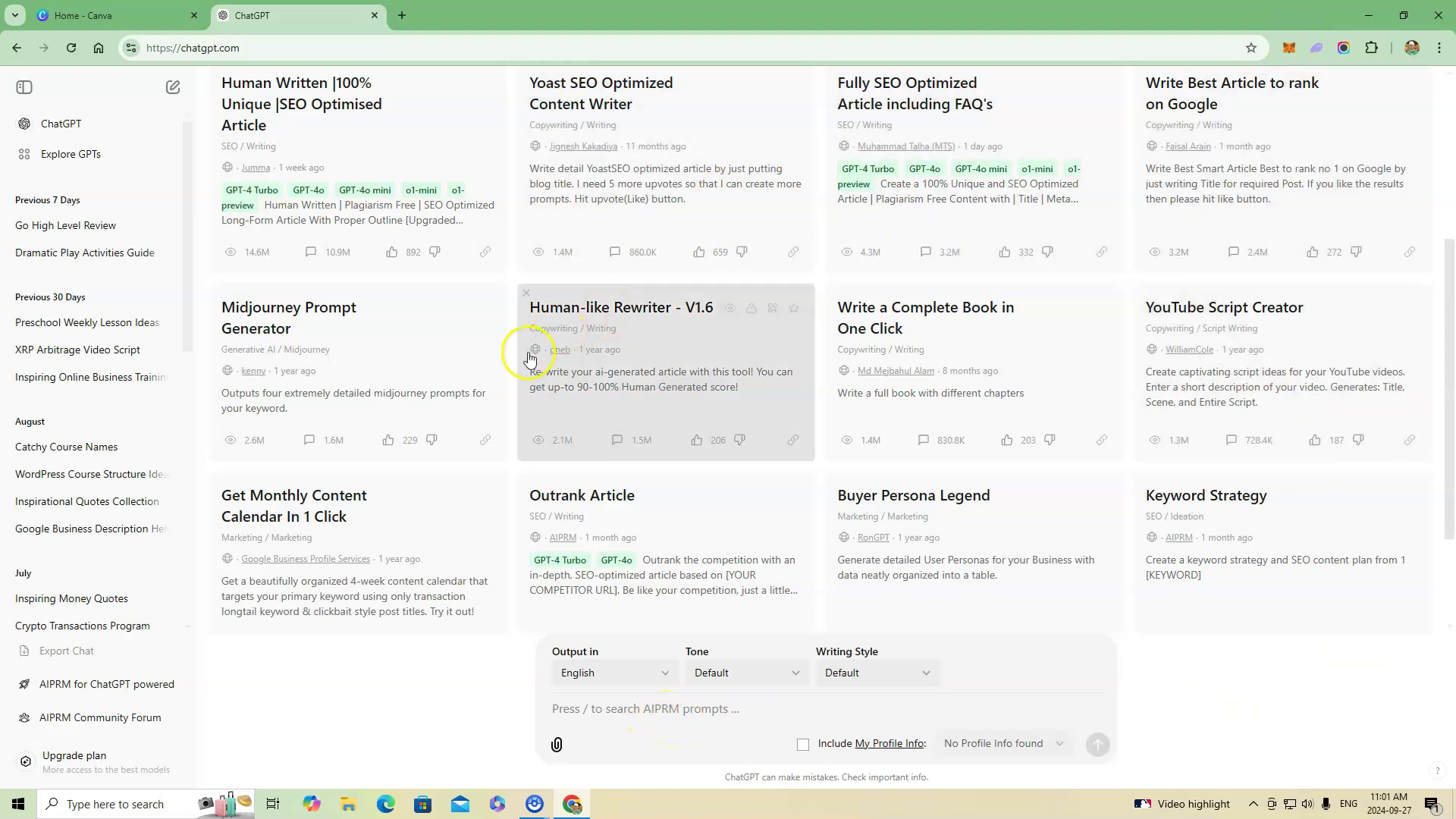
scroll(425, 417, up, 3)
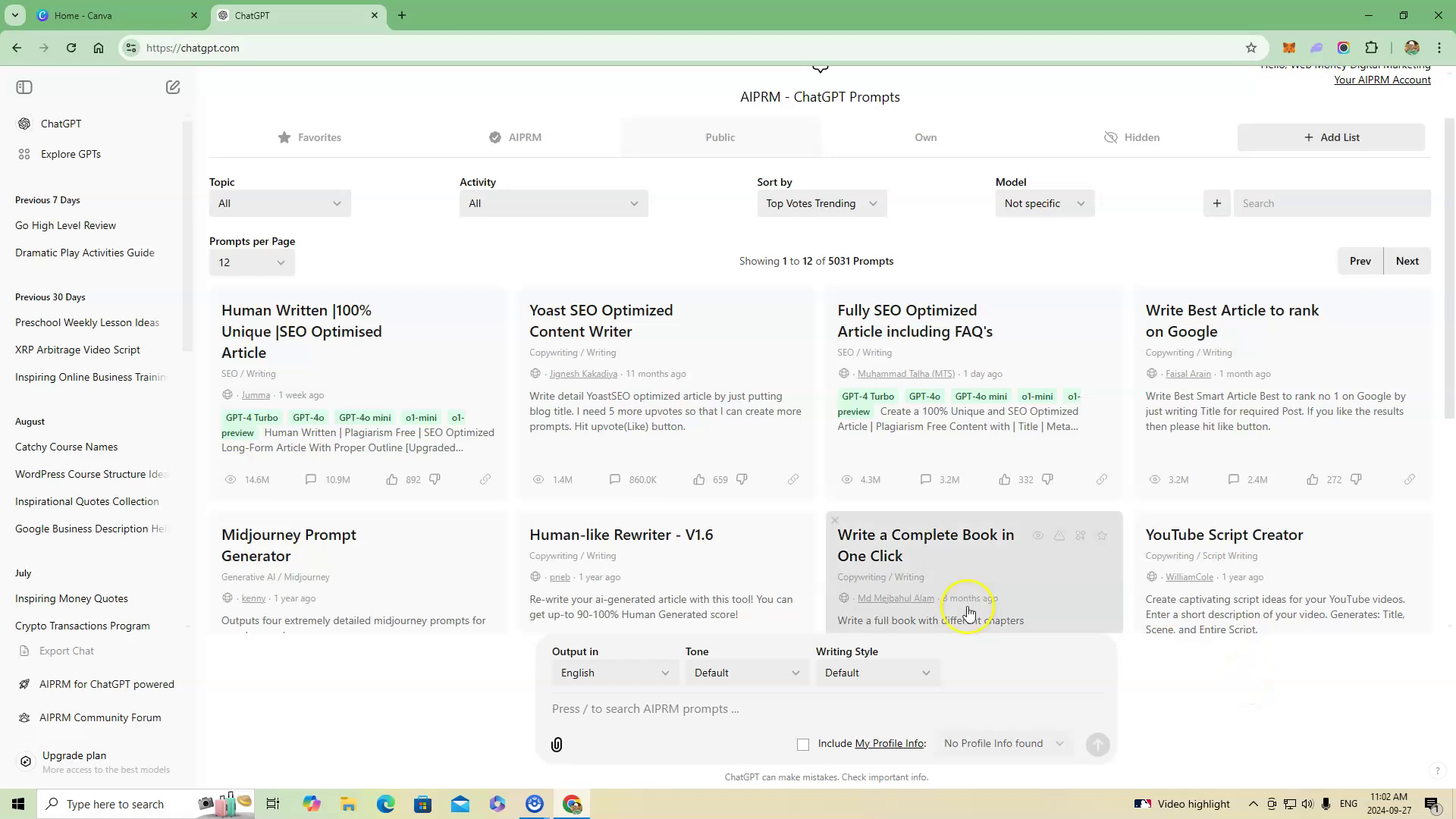
click(1129, 455)
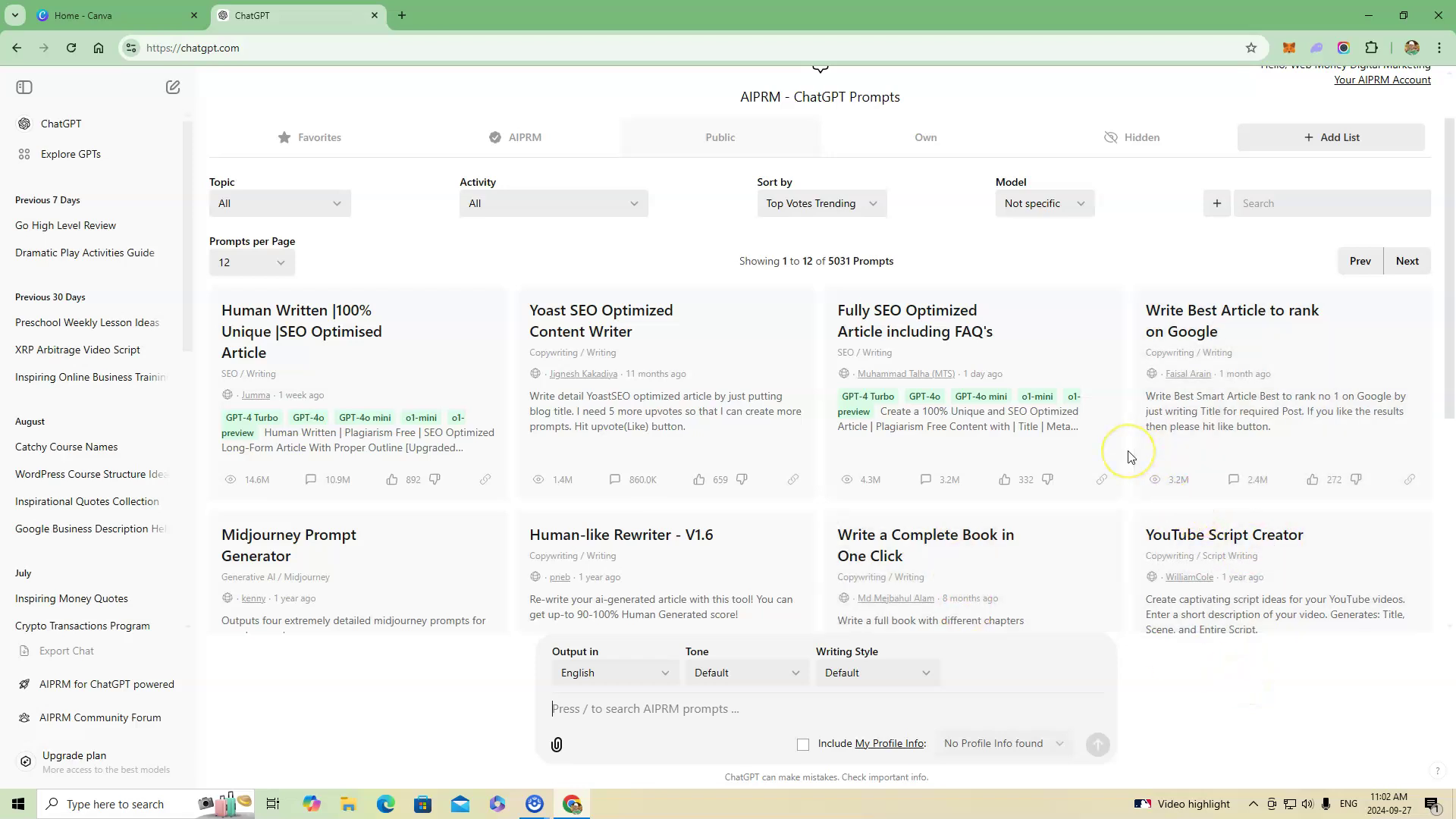
click(364, 722)
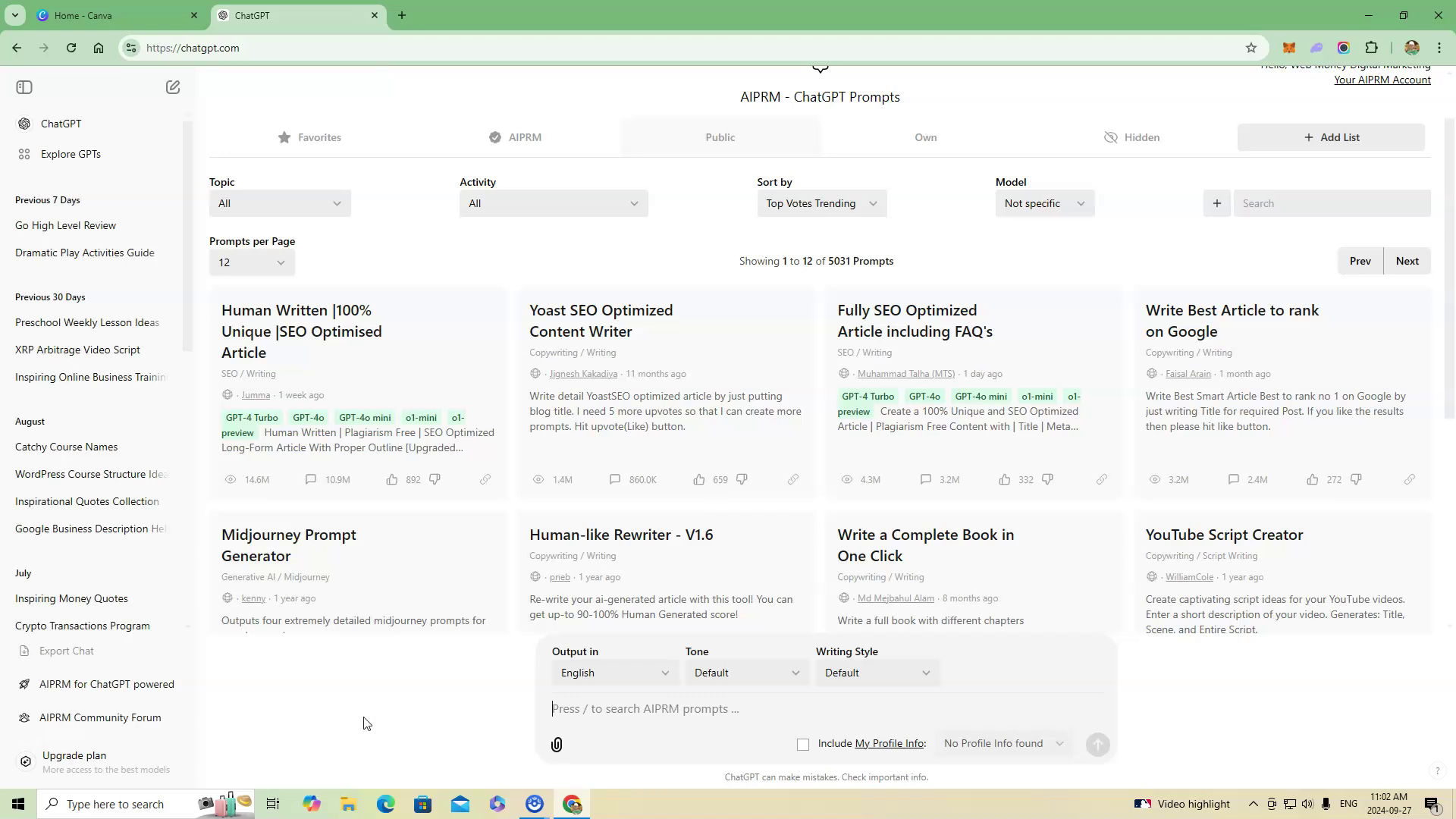
click(652, 724)
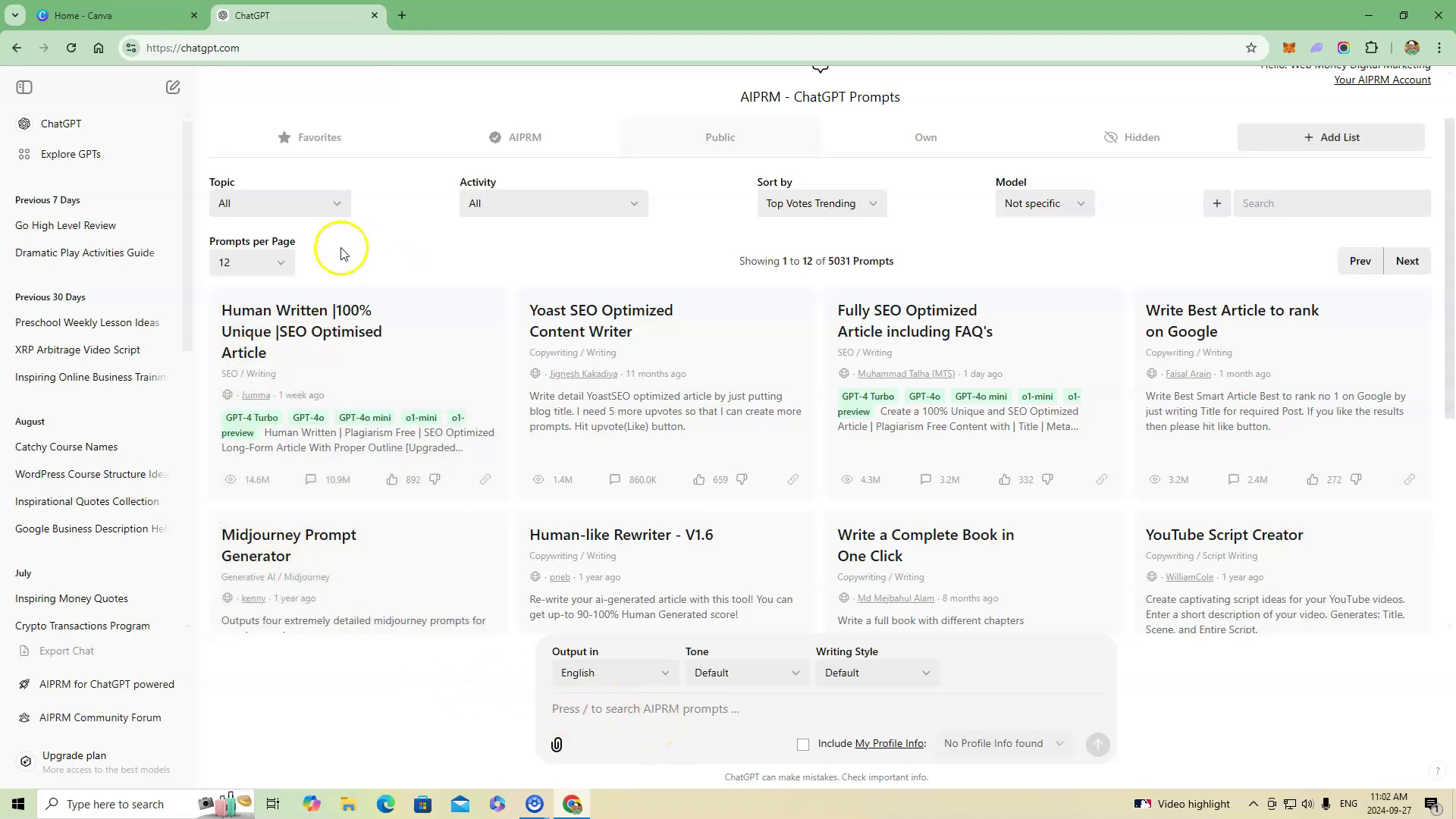
click(877, 494)
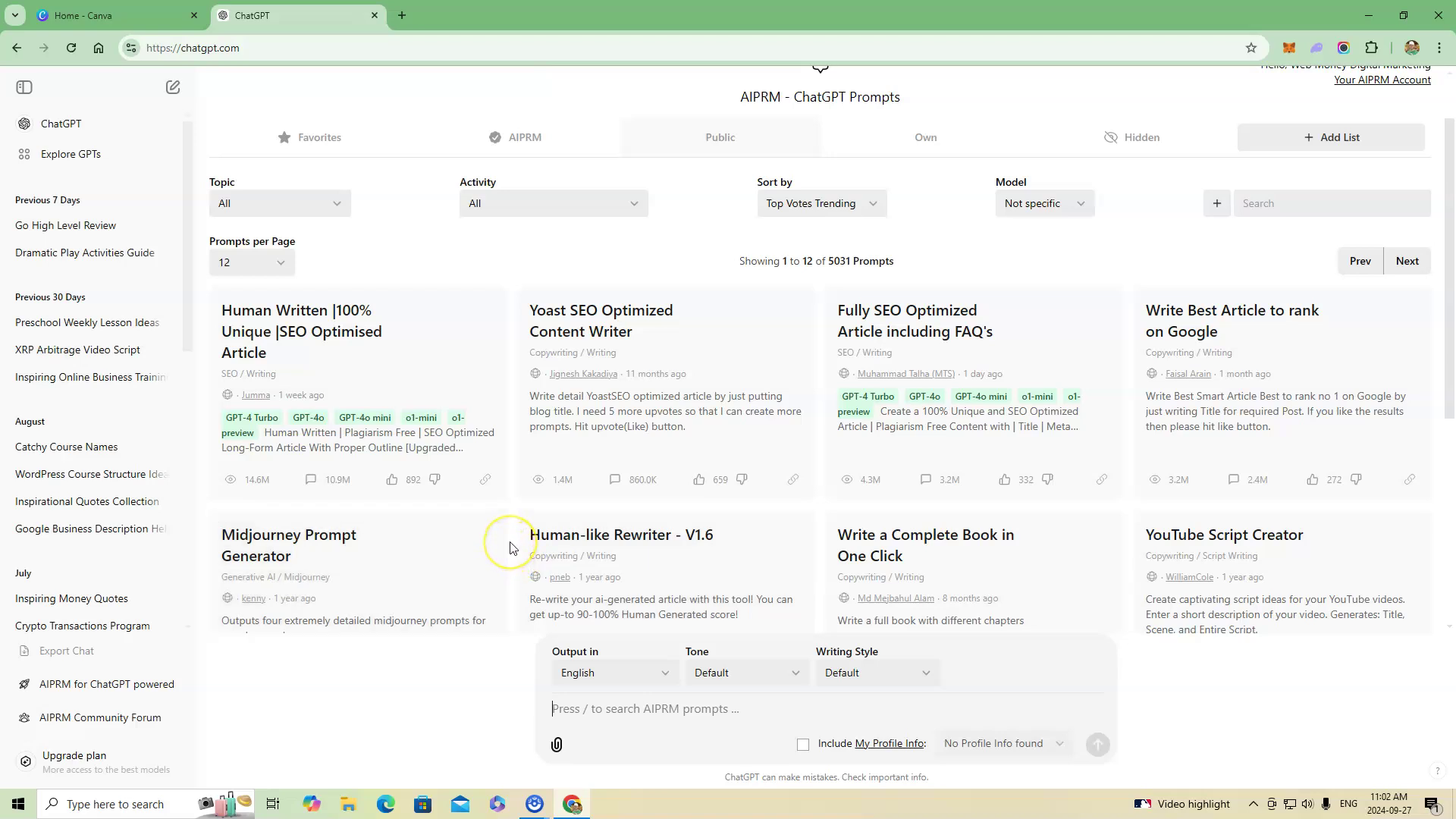
scroll(510, 548, down, 2)
scroll(511, 548, down, 3)
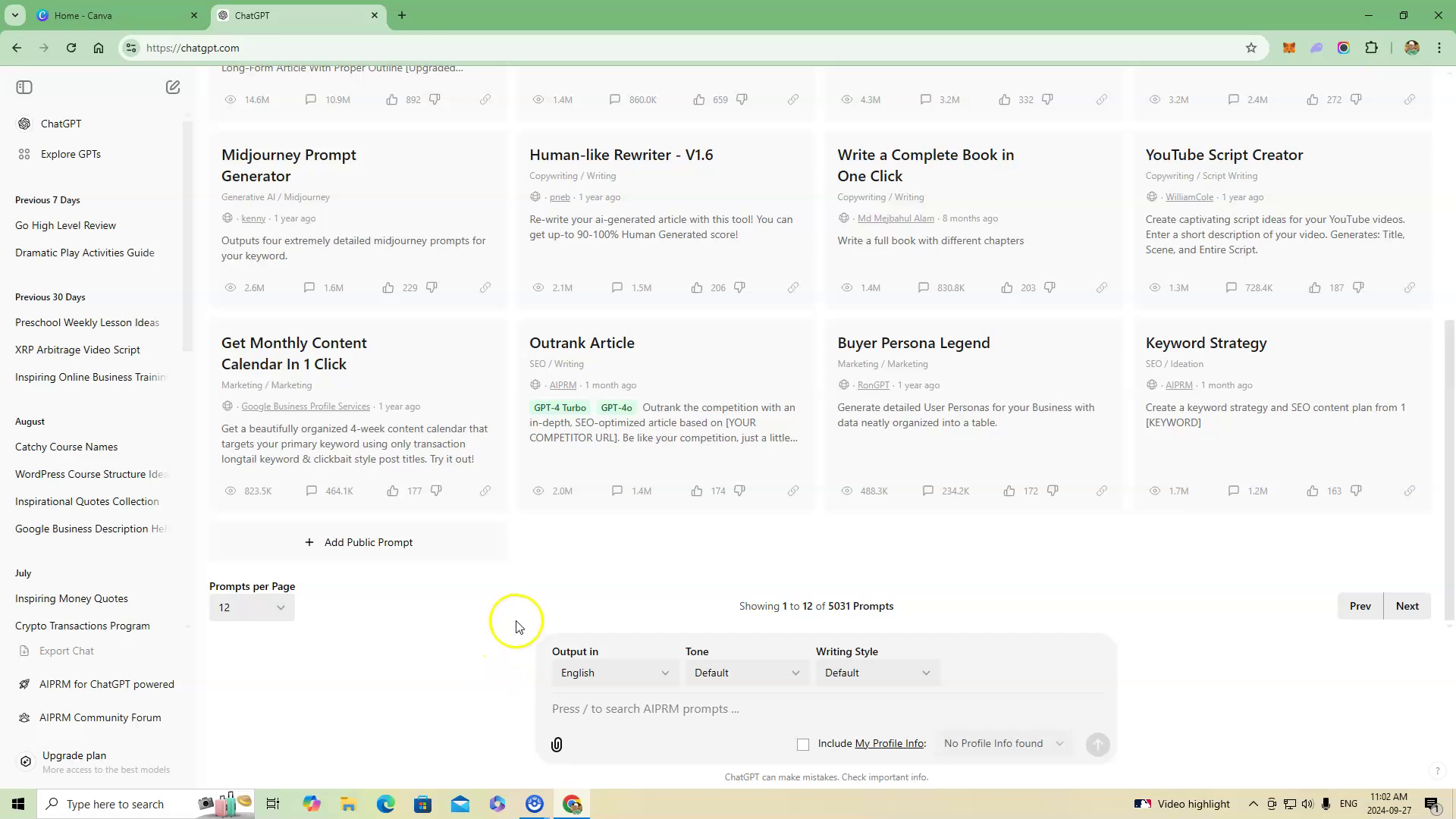
scroll(505, 652, up, 3)
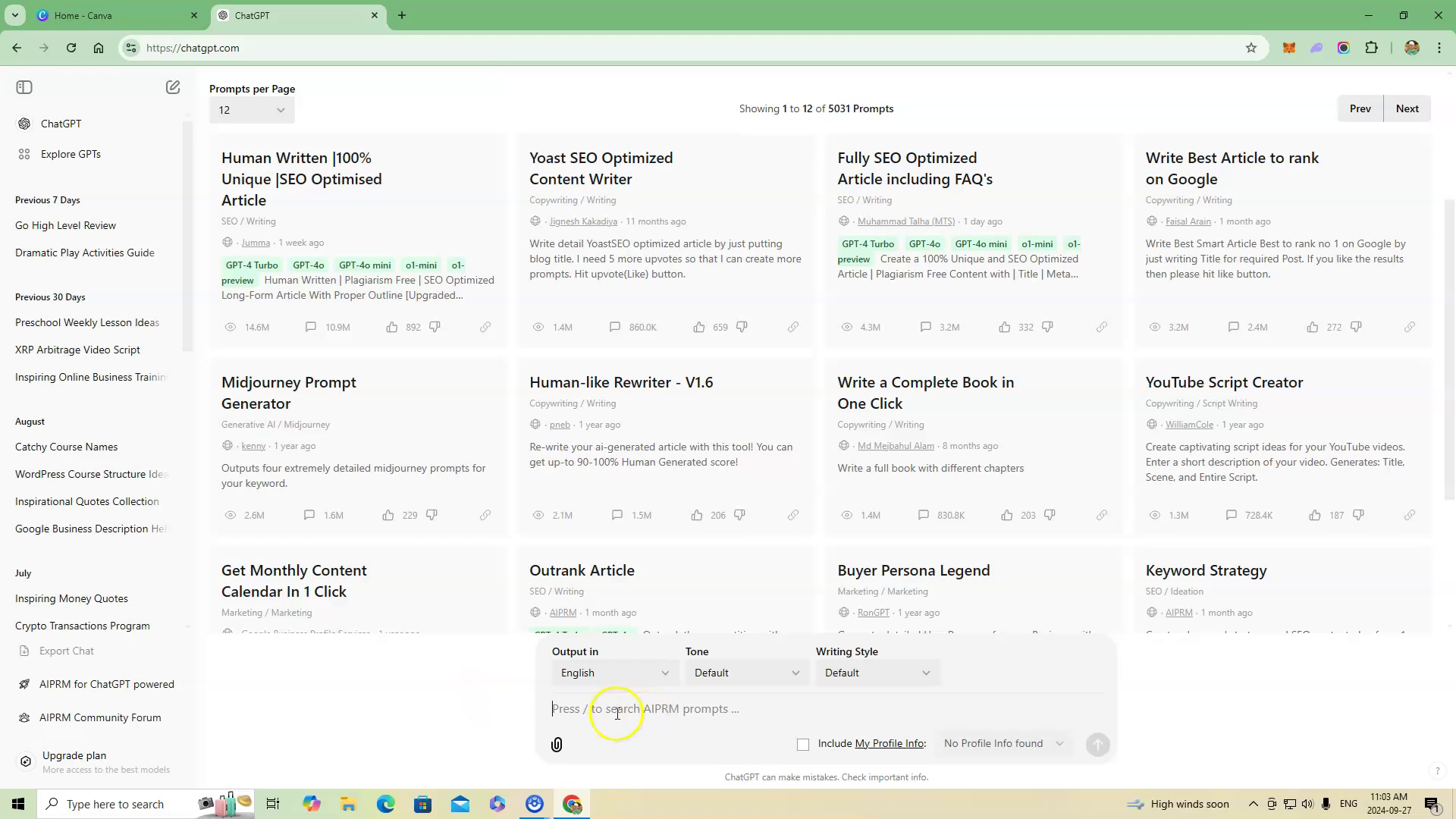
Ask ChatGPT to "write me 15 quotes or tips relating to personal growth and development for daily success in life" and review the answer
click(564, 709)
click(472, 702)
click(1165, 708)
click(558, 708)
click(562, 709)
text(write me)
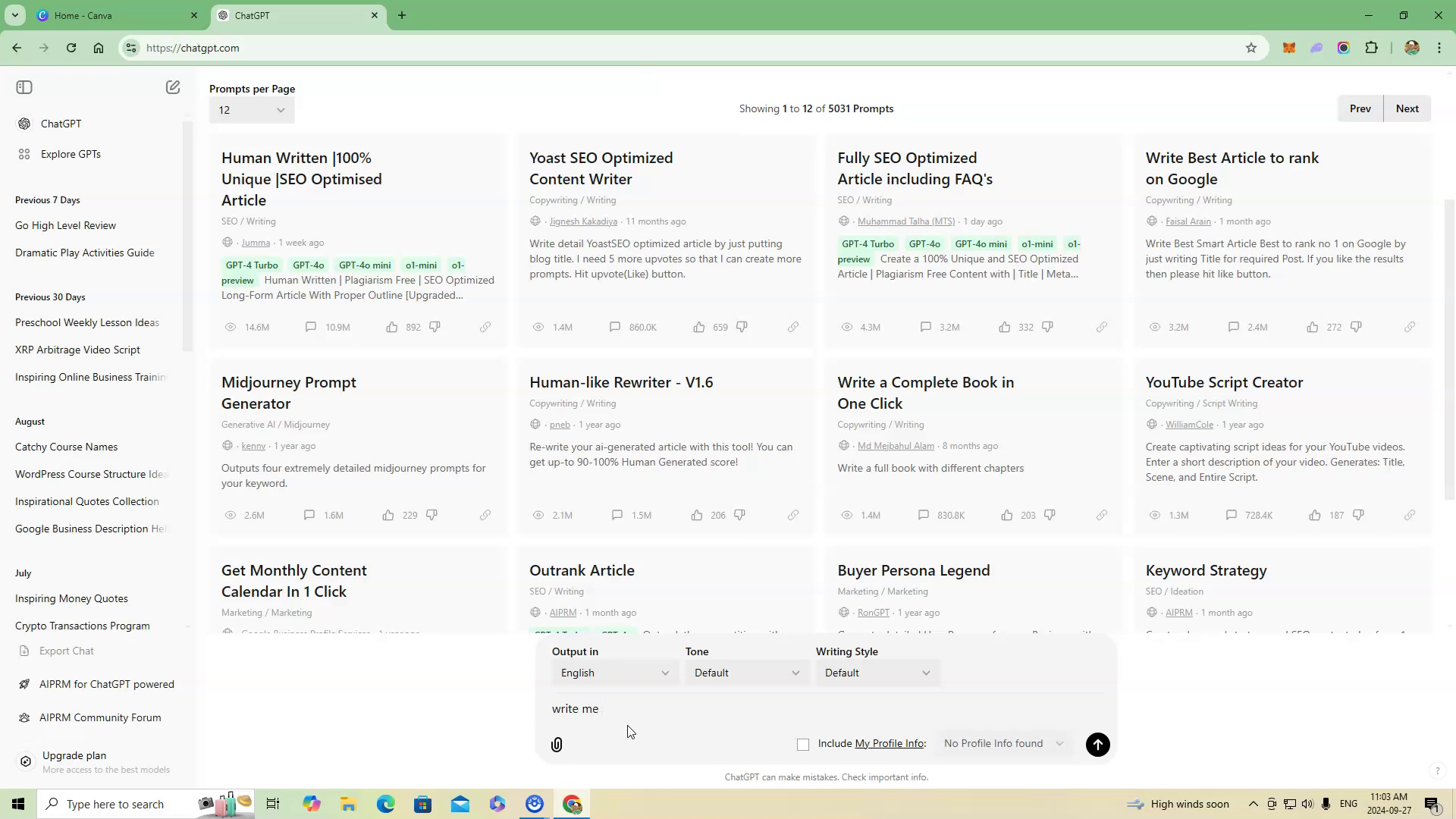
text(15 quotes or tips relating to personal growth and develo)
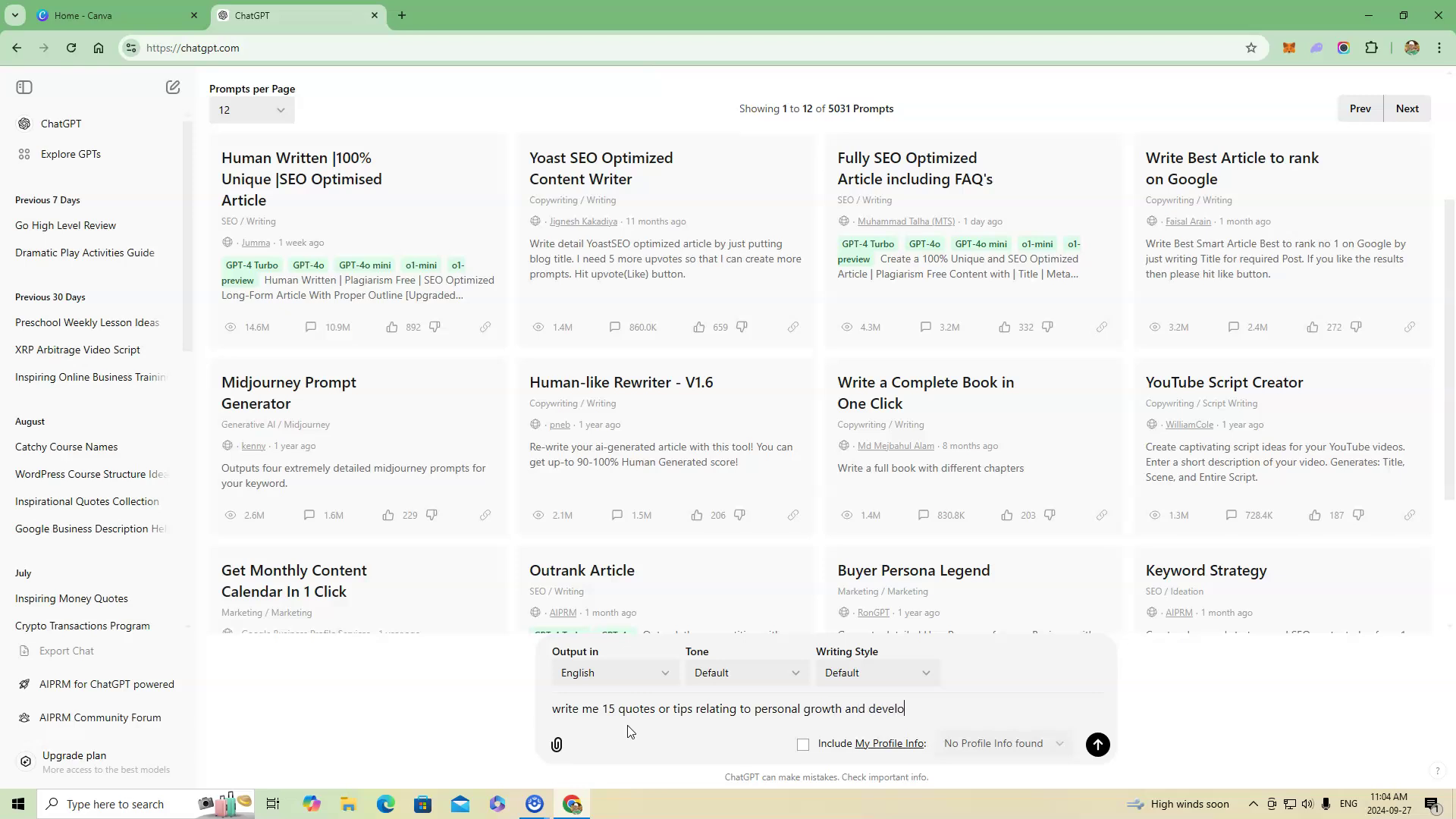
text(pment)
text(for daily success in life)
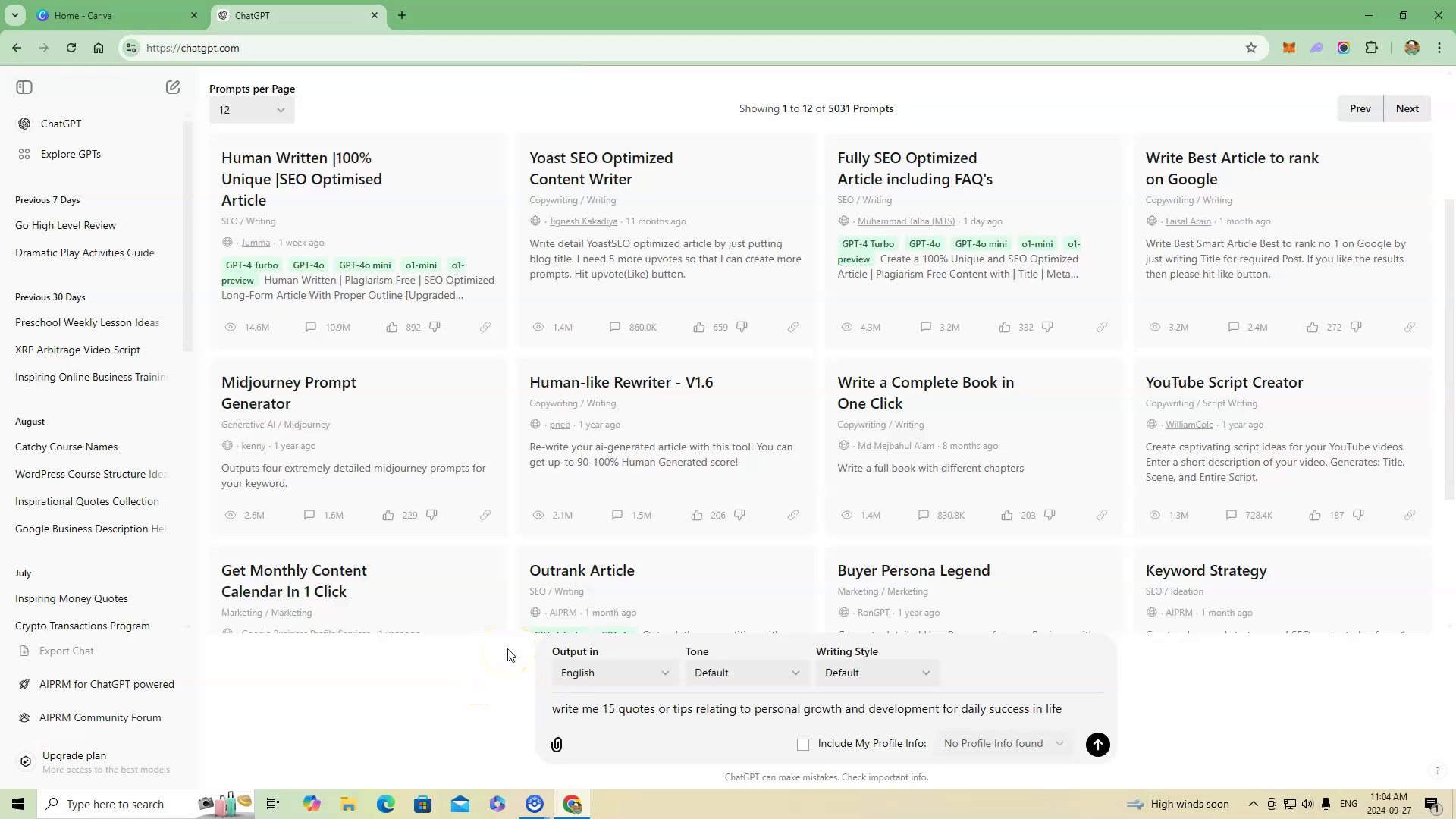
click(1099, 746)
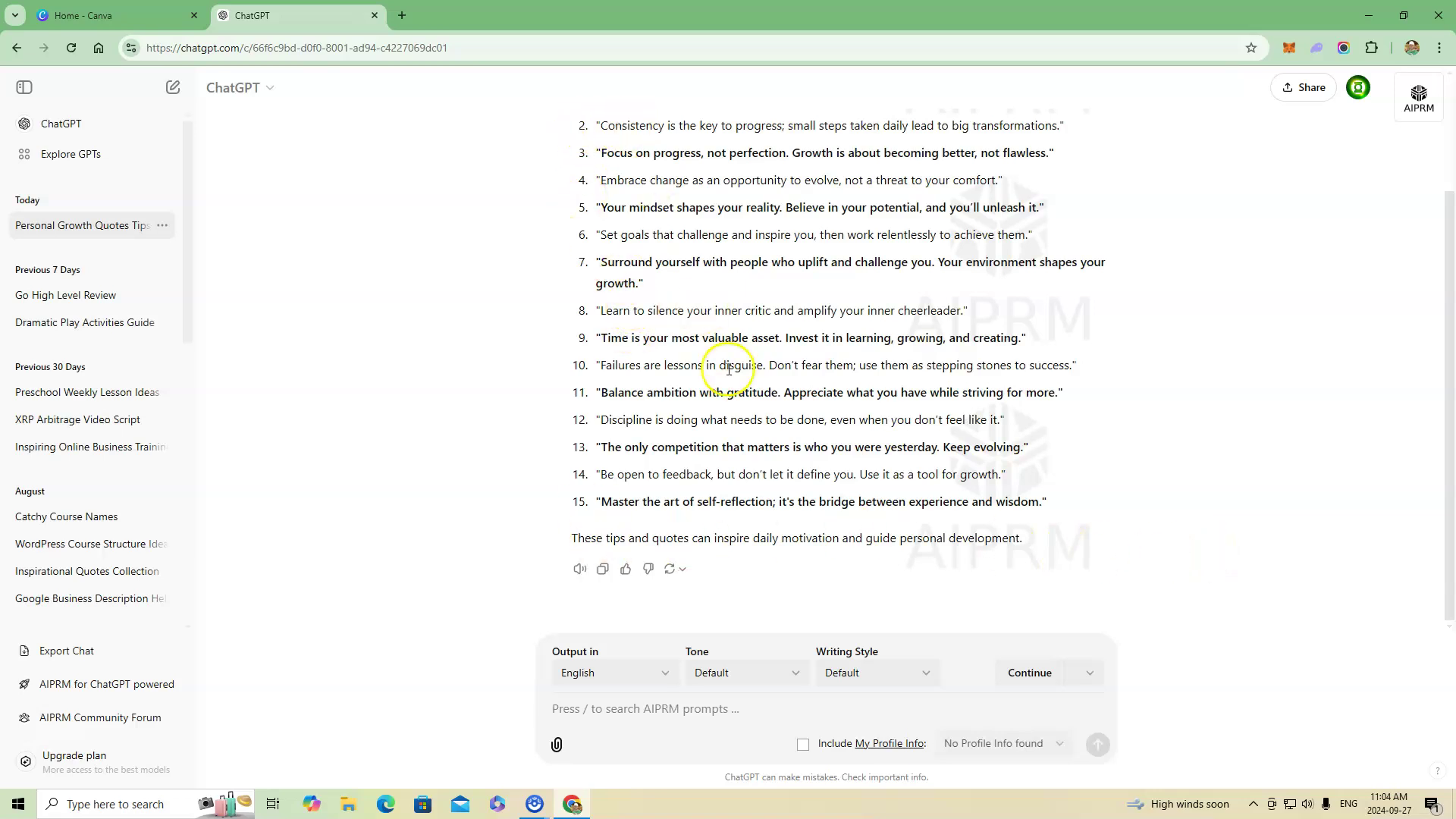
scroll(729, 369, up, 2)
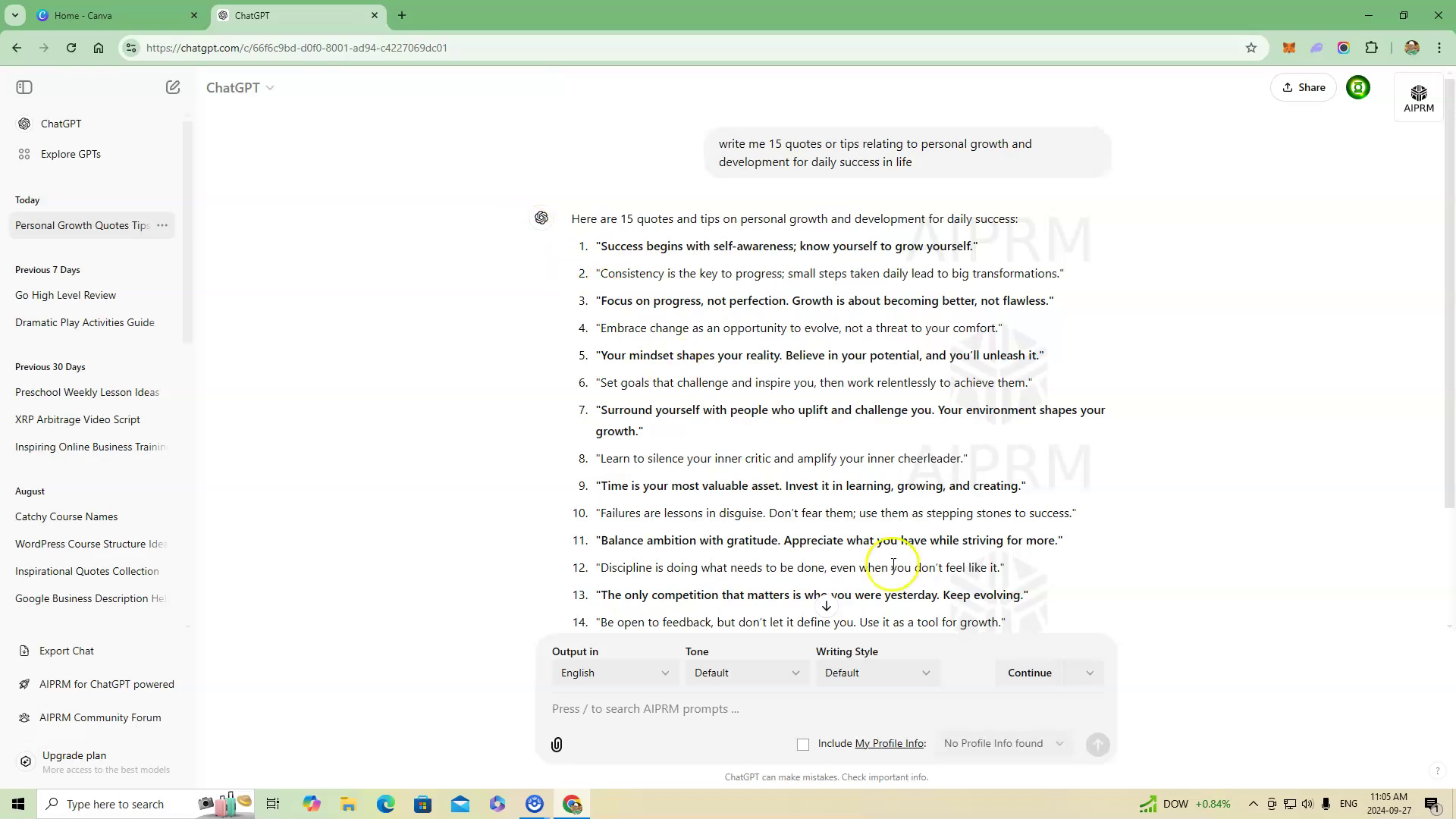
Switch to Canva and search its content for "instagram post"
click(98, 15)
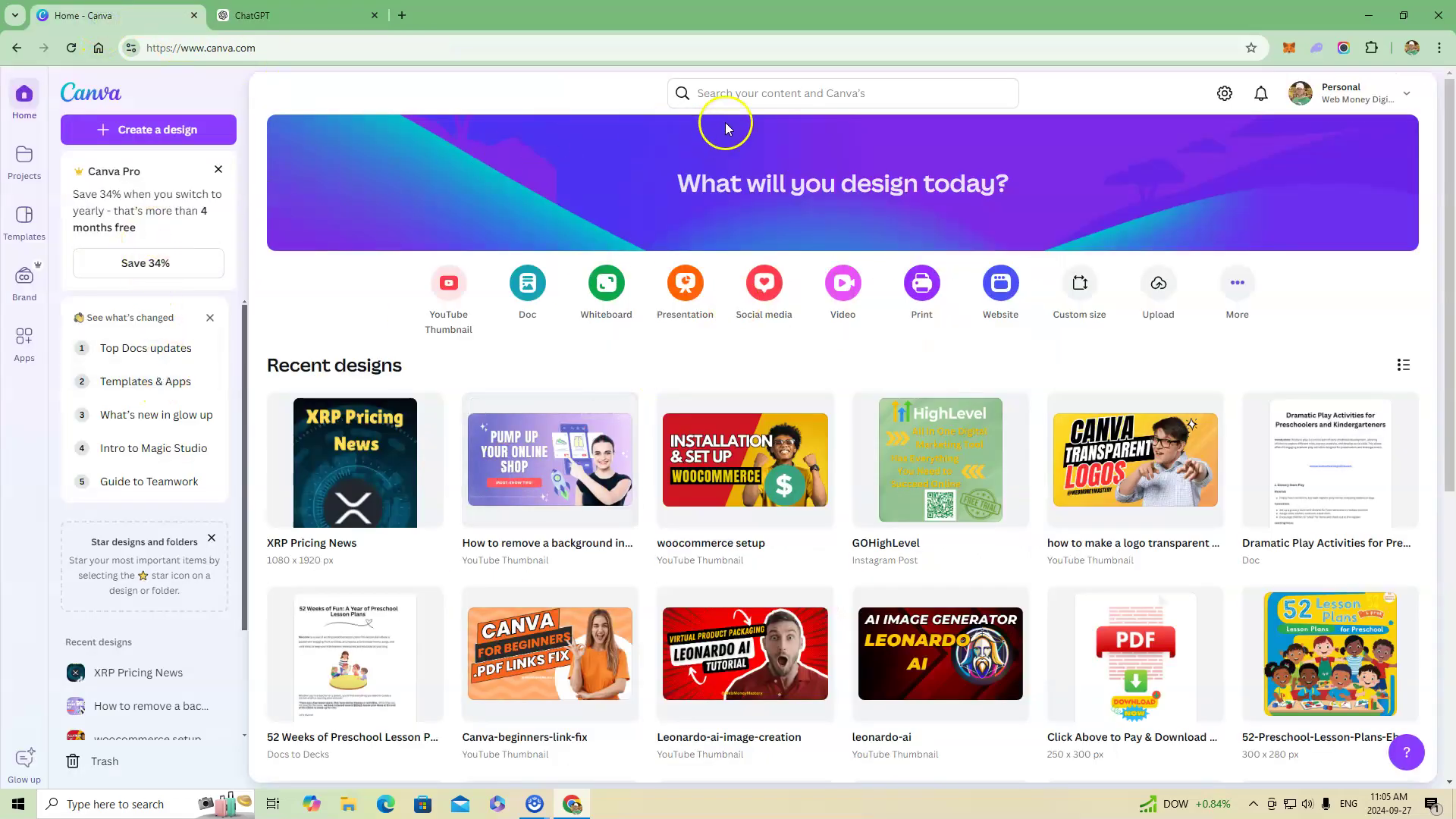
click(723, 95)
text(instagram post)
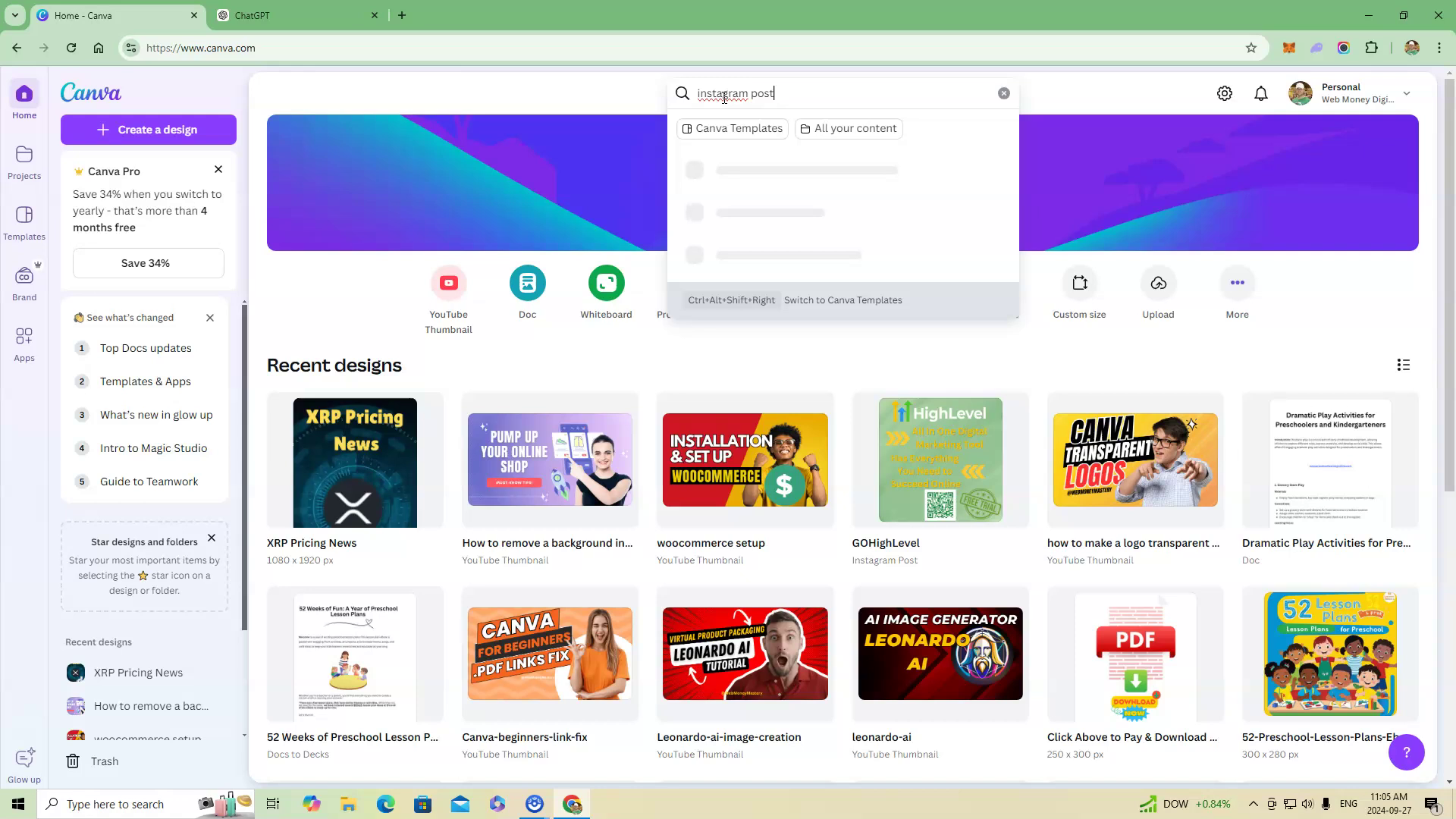
key(Return)
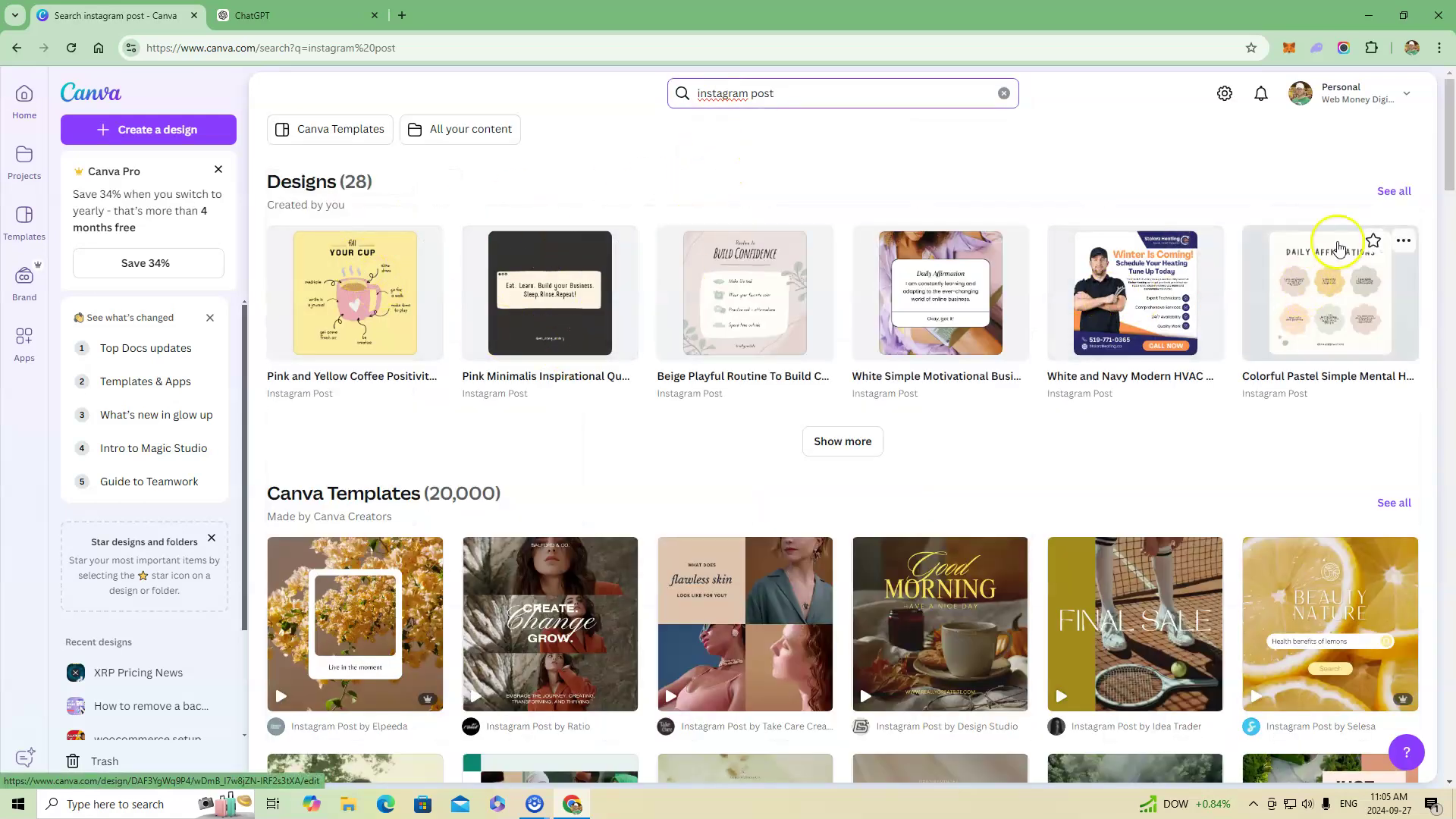
Look through the existing designs and Canva templates found for Instagram posts, expanding the list of own designs
scroll(720, 258, down, 4)
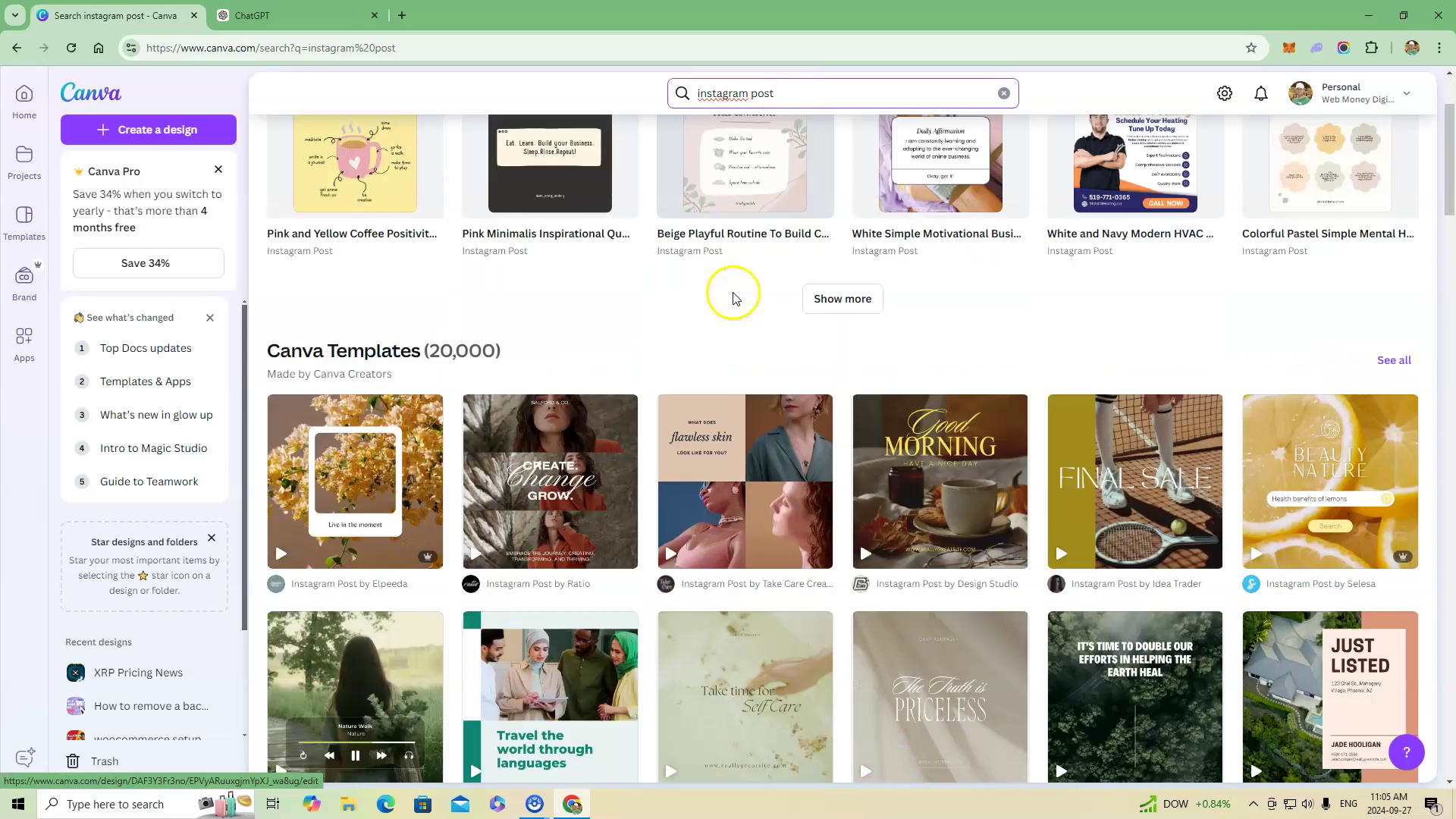
scroll(739, 330, up, 4)
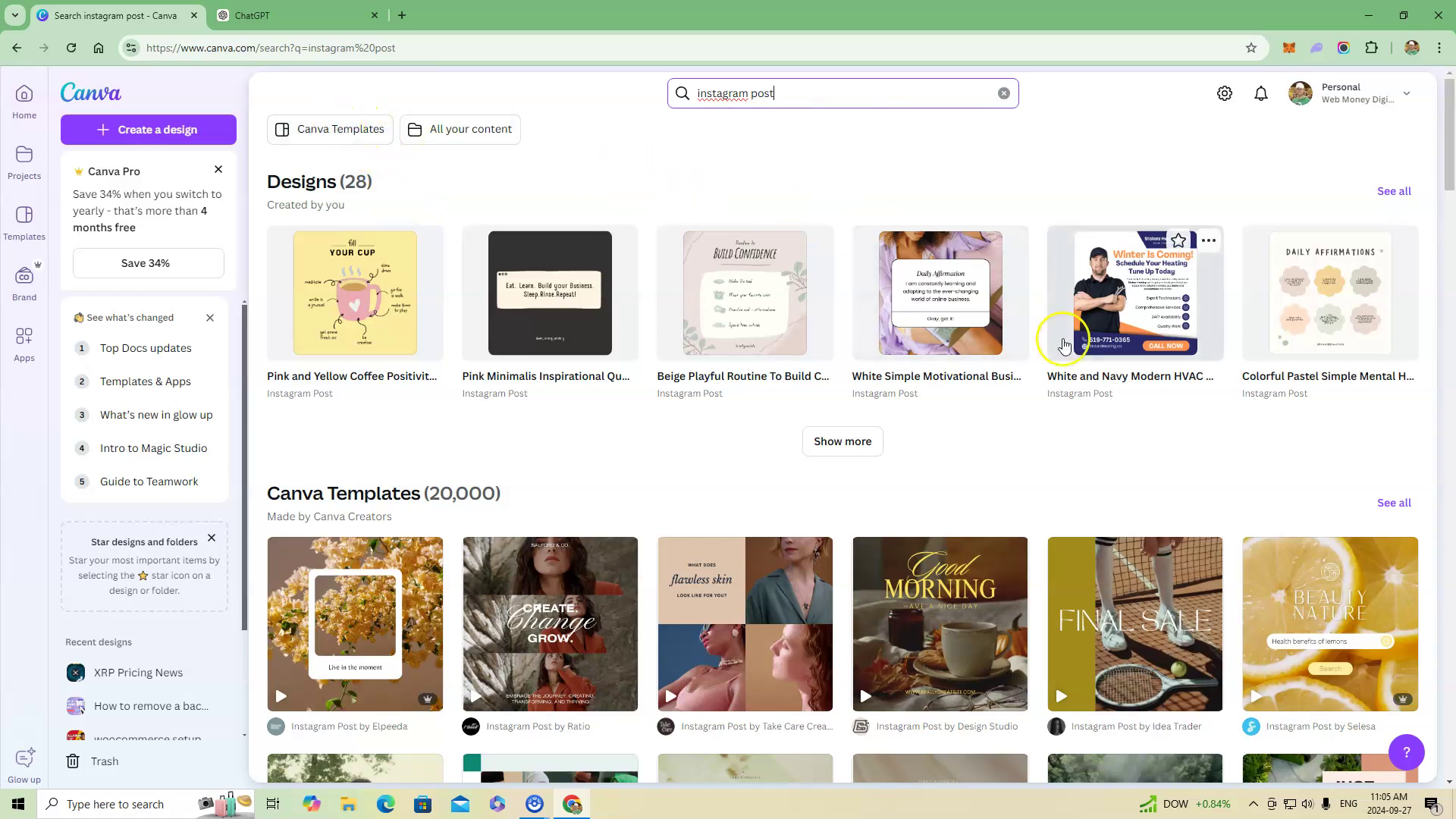
scroll(839, 440, down, 4)
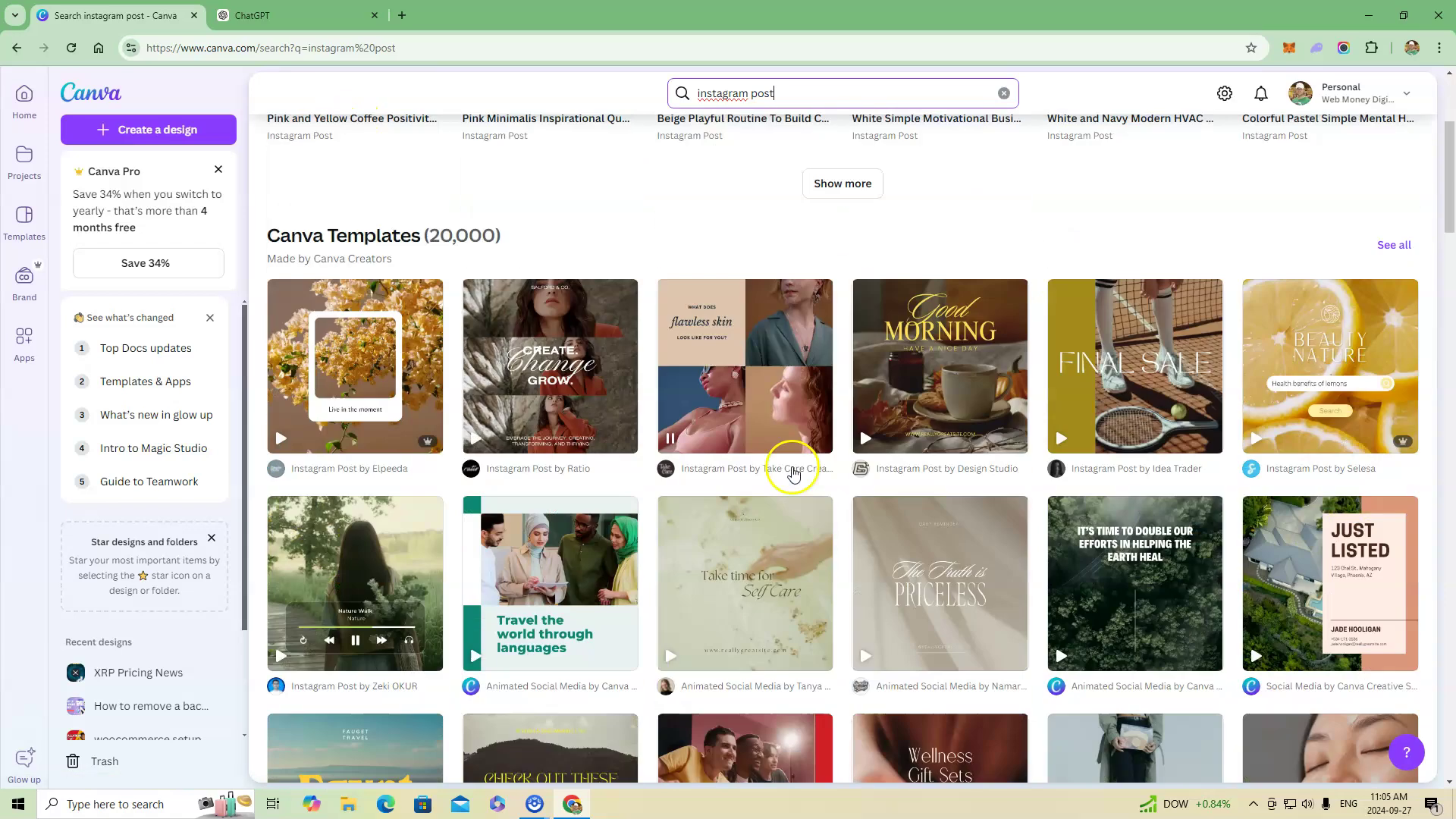
scroll(470, 406, down, 6)
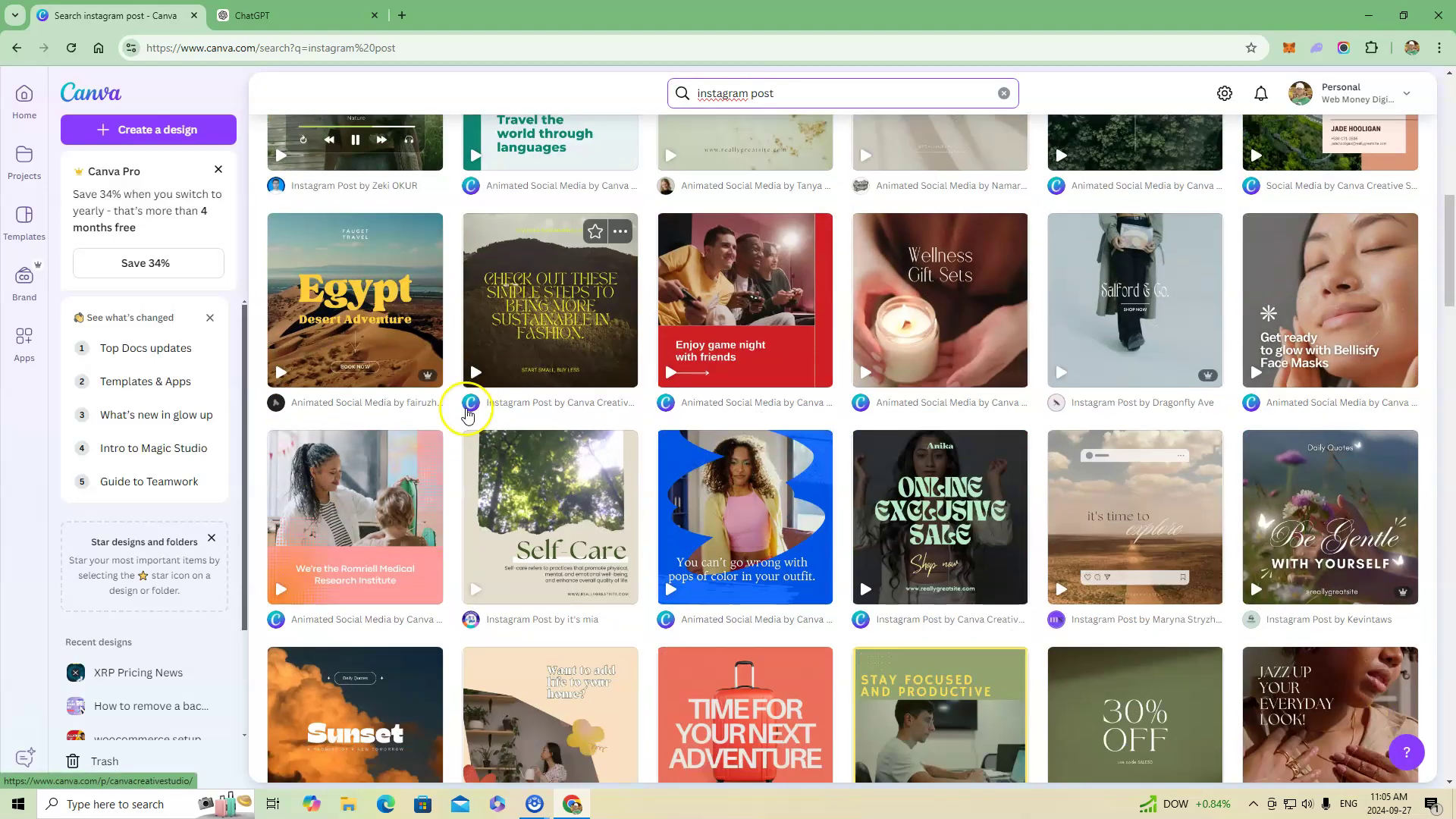
scroll(746, 486, up, 10)
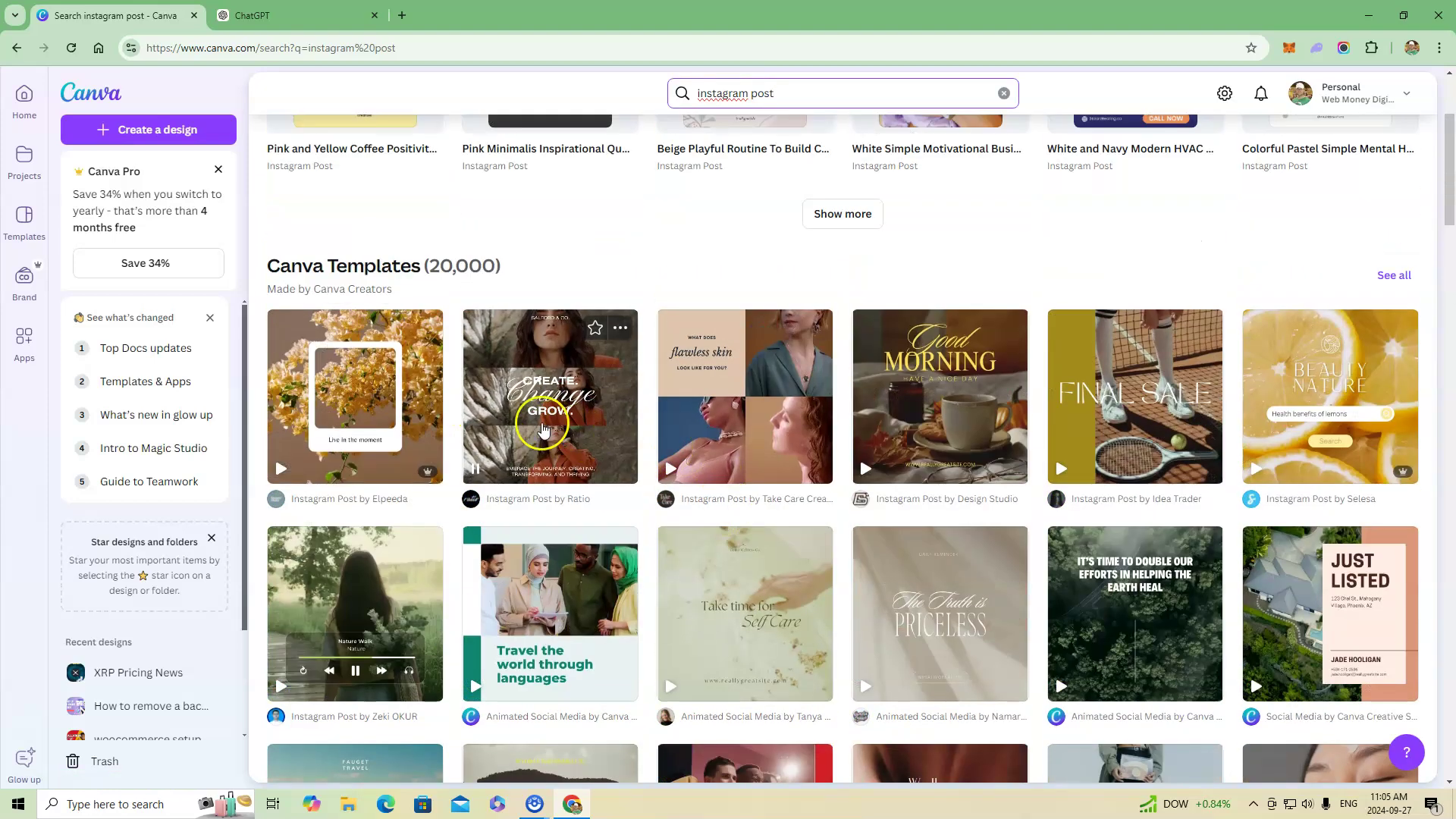
click(842, 442)
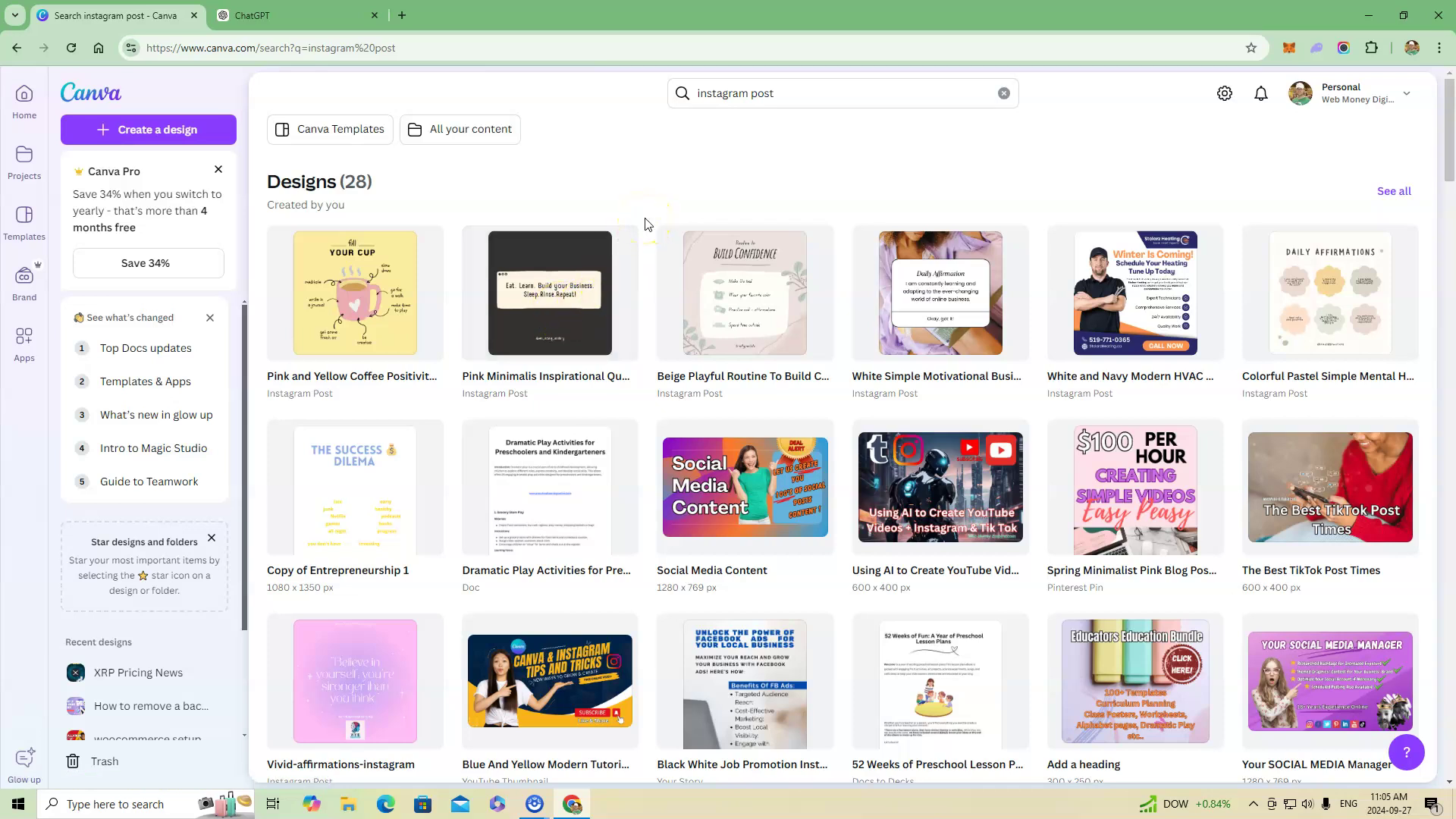
scroll(606, 239, down, 4)
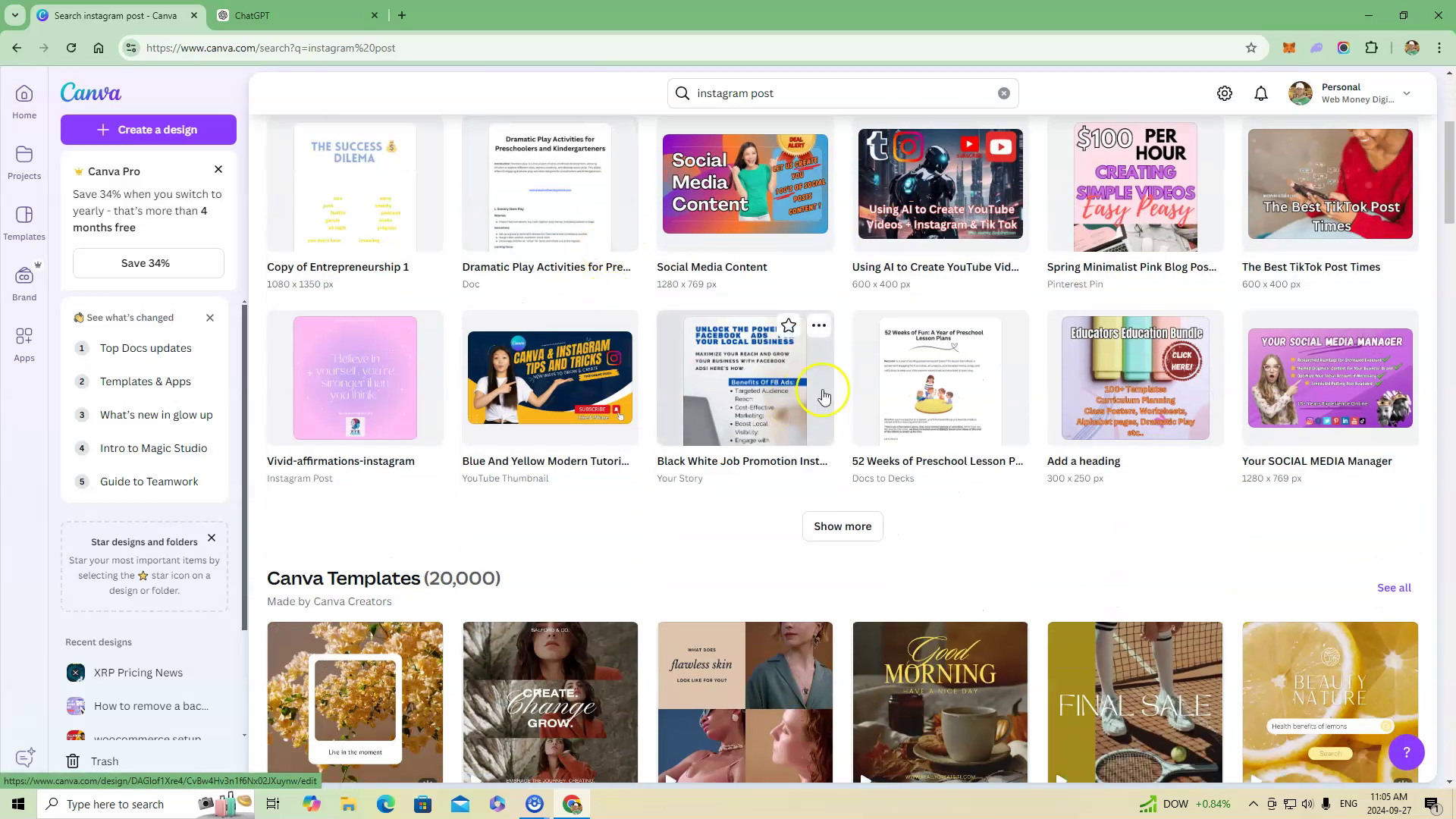
scroll(513, 432, up, 4)
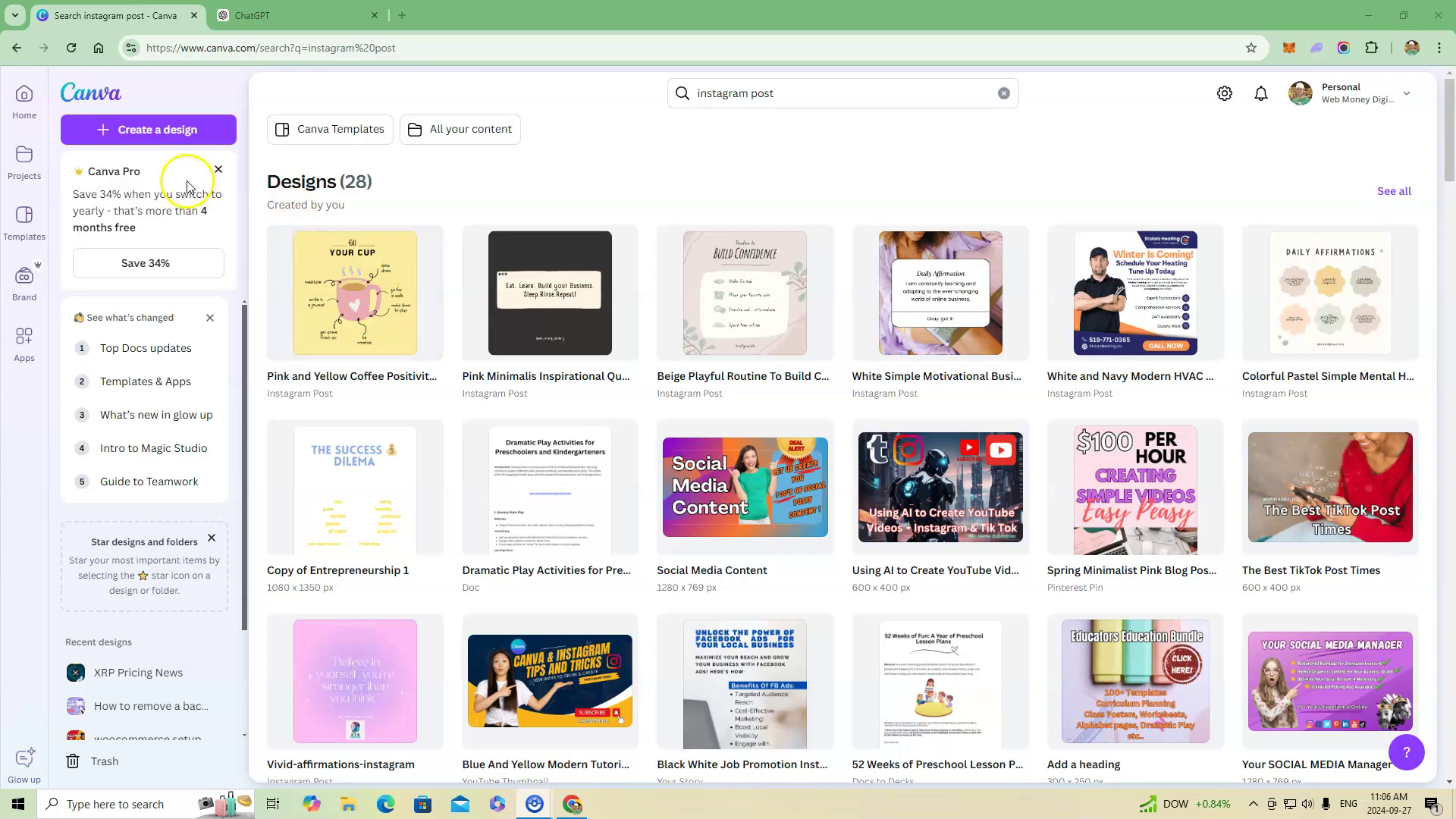
Create a blank Instagram Post (Square) design and dismiss the template suggestions and the industry personalization prompt
click(112, 136)
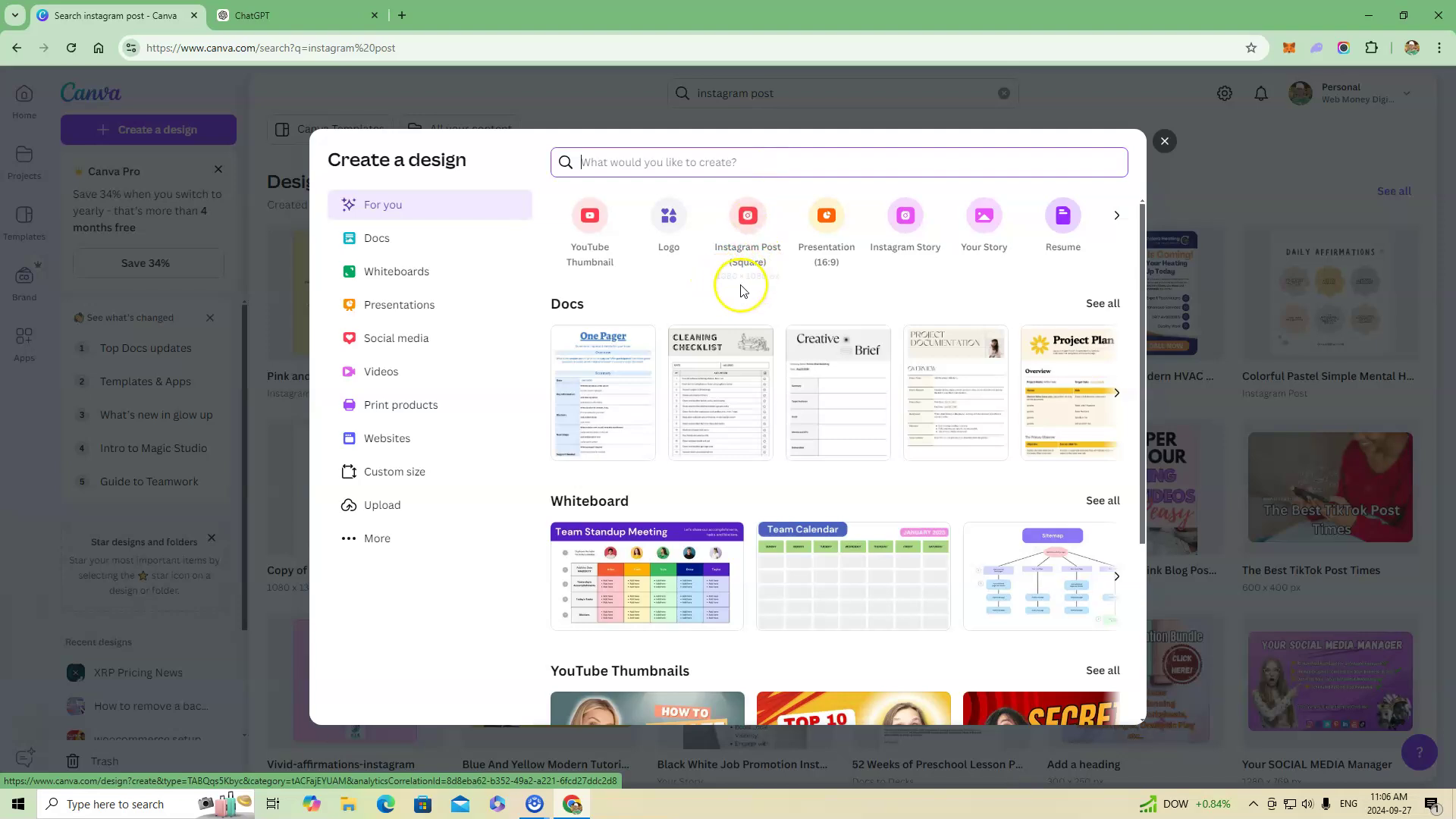
click(751, 252)
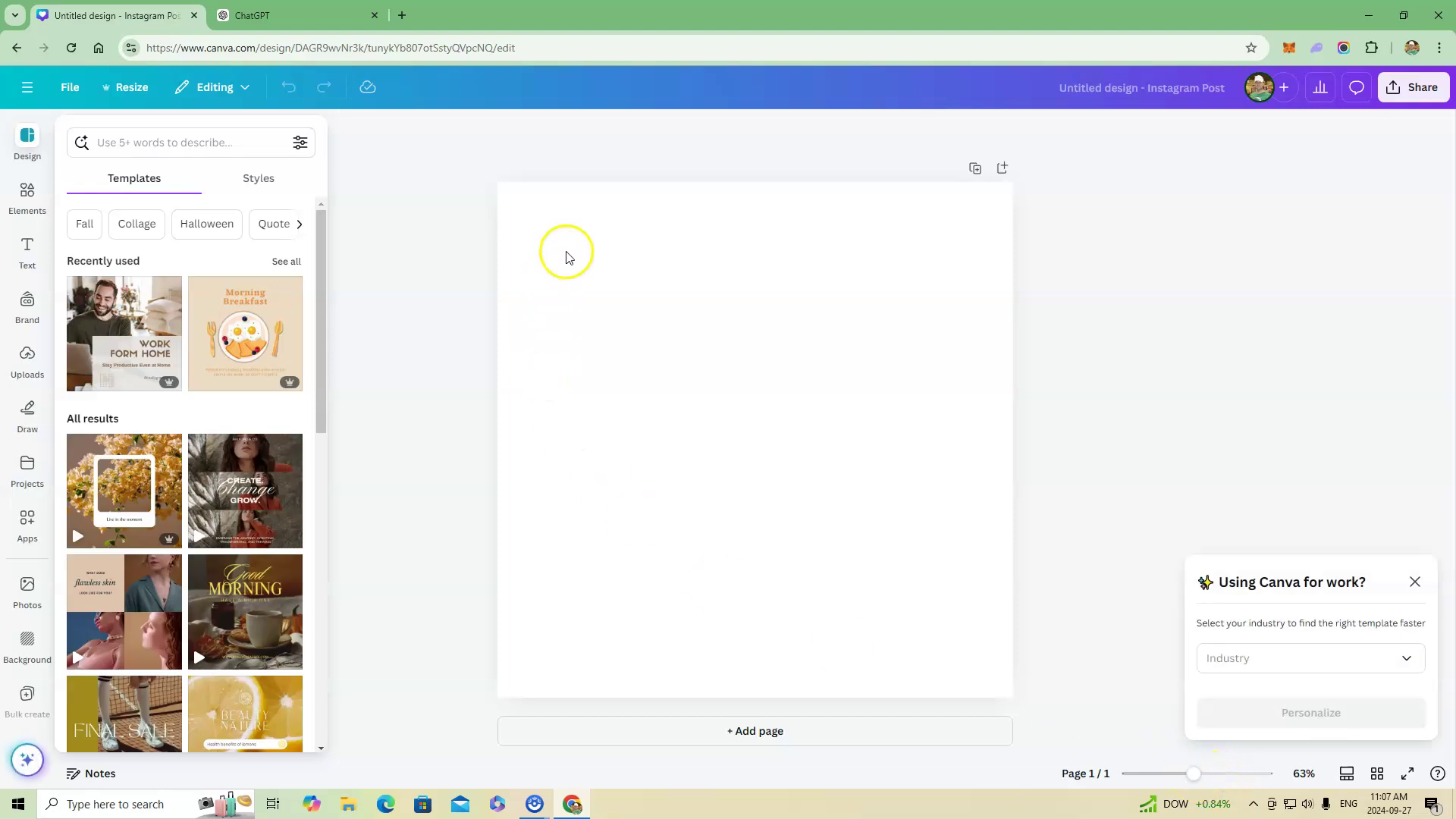
click(455, 299)
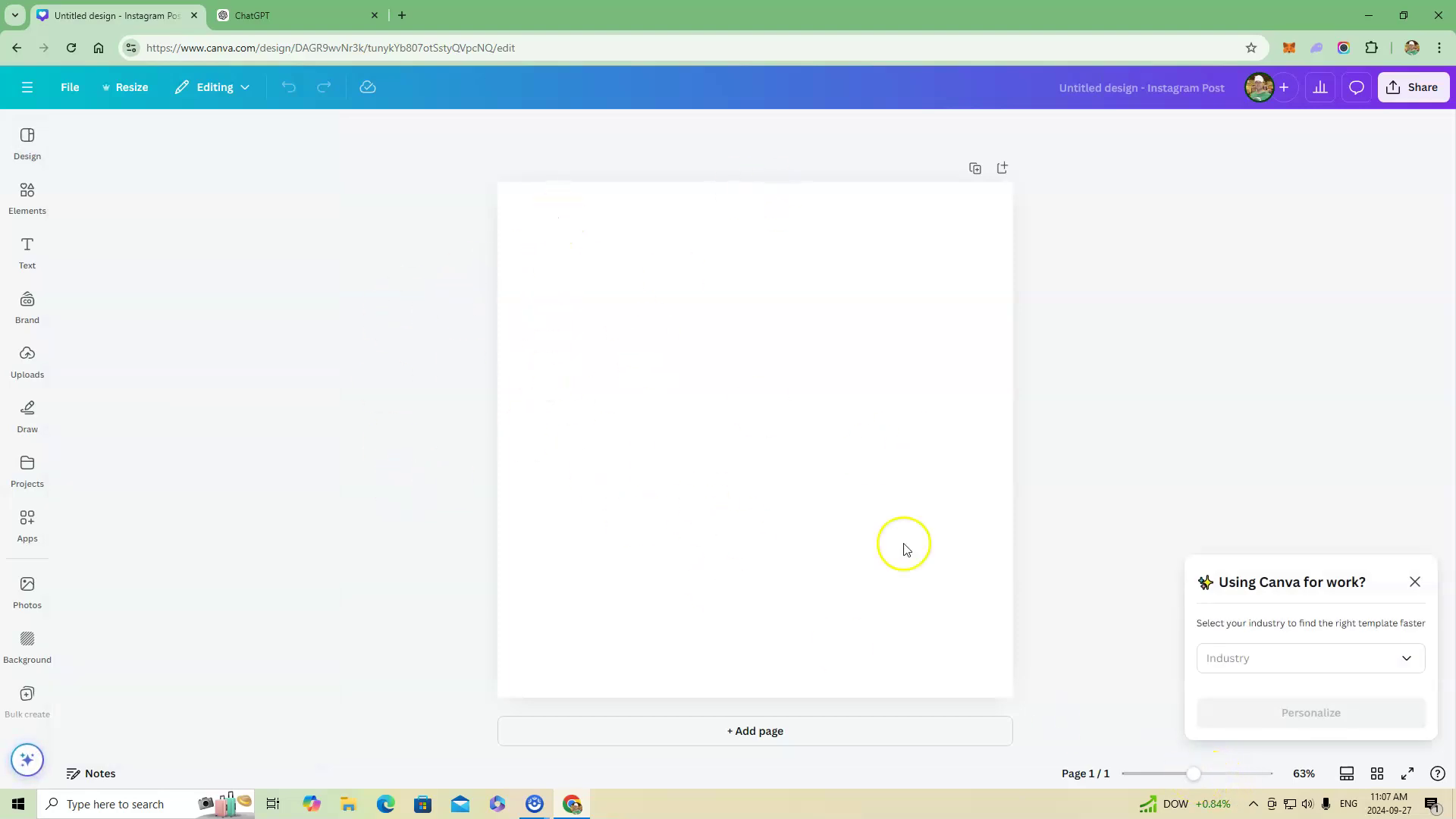
click(1413, 581)
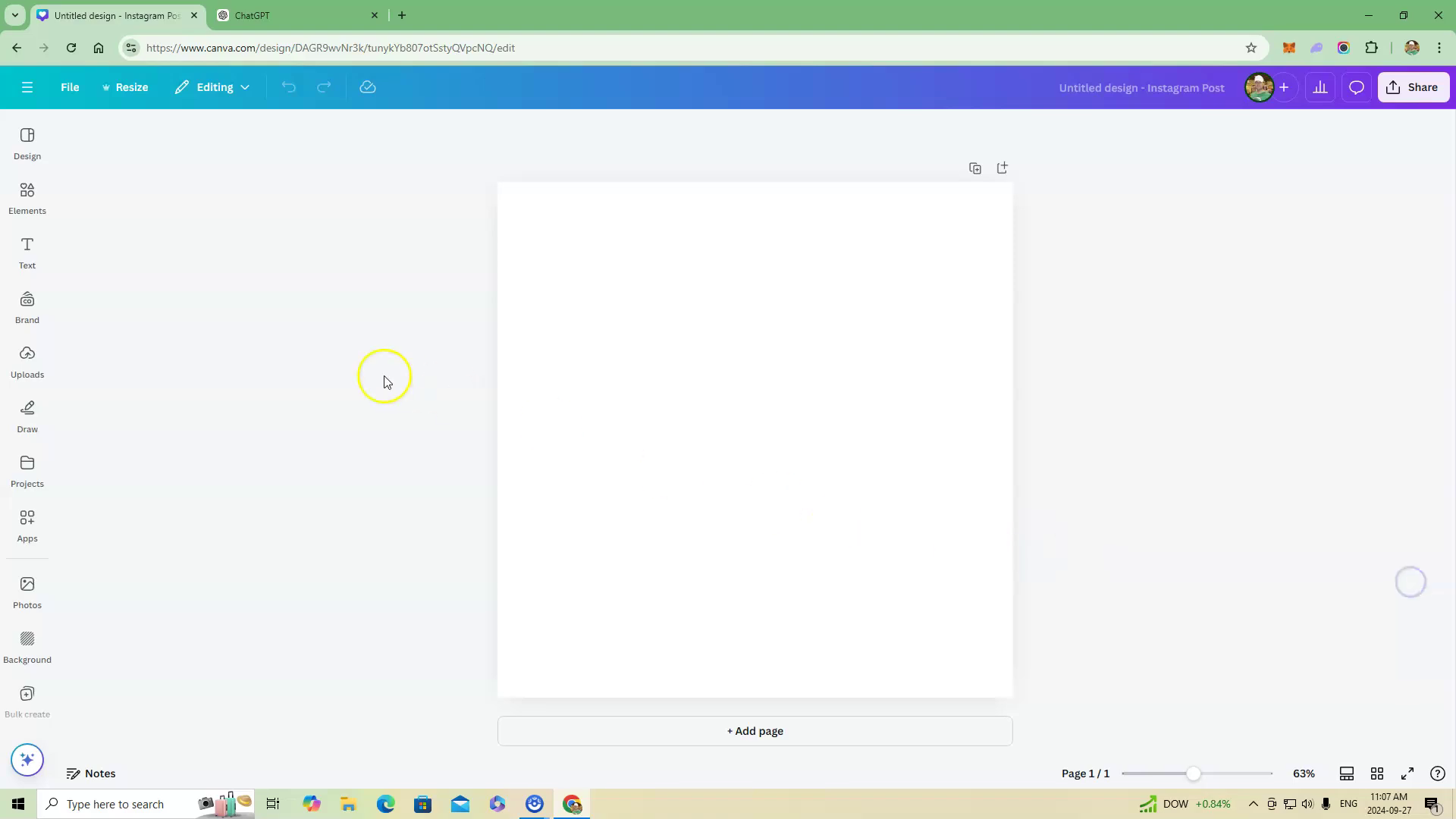
click(682, 402)
Search the design elements for "background"
click(27, 356)
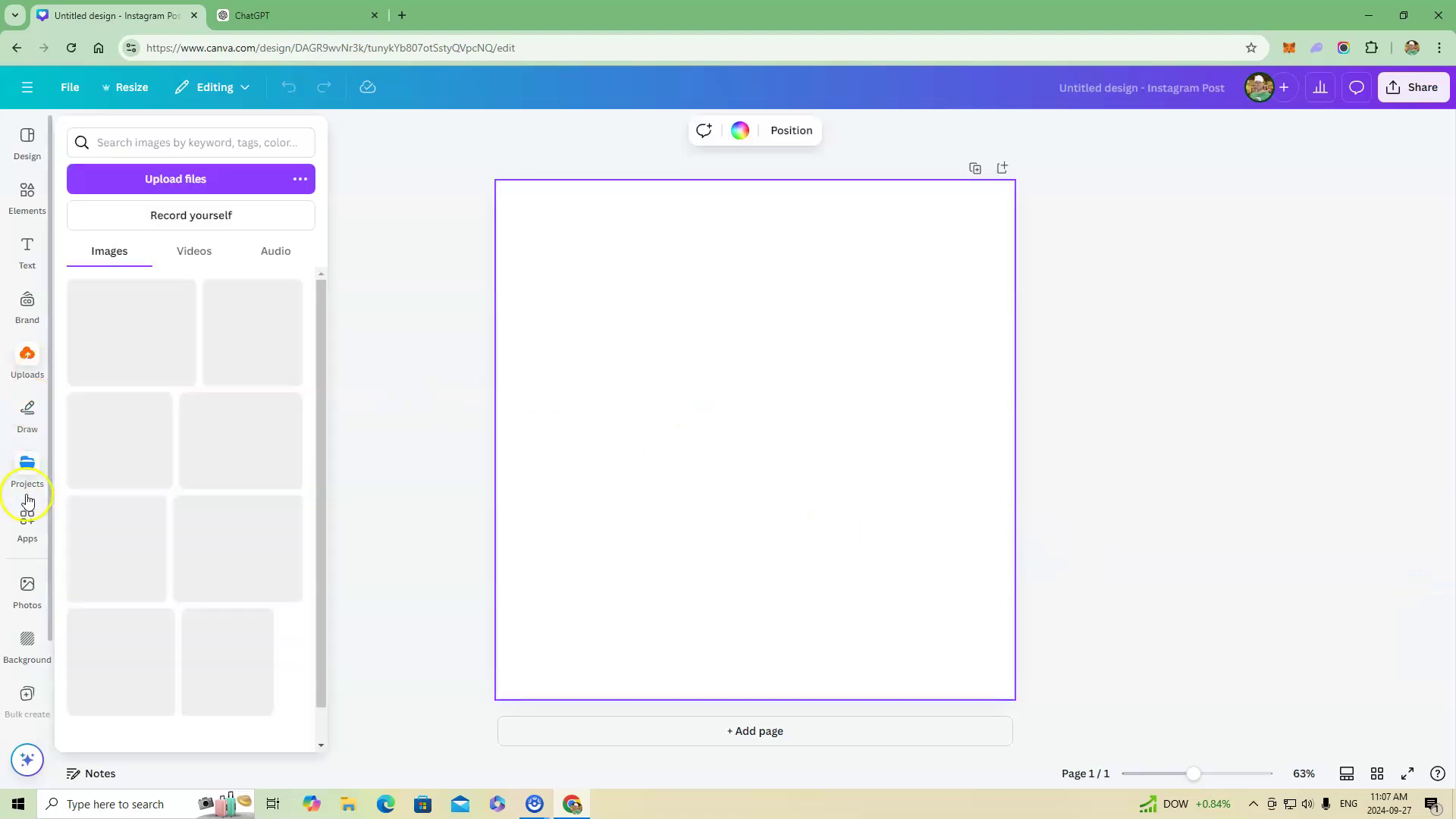
click(27, 502)
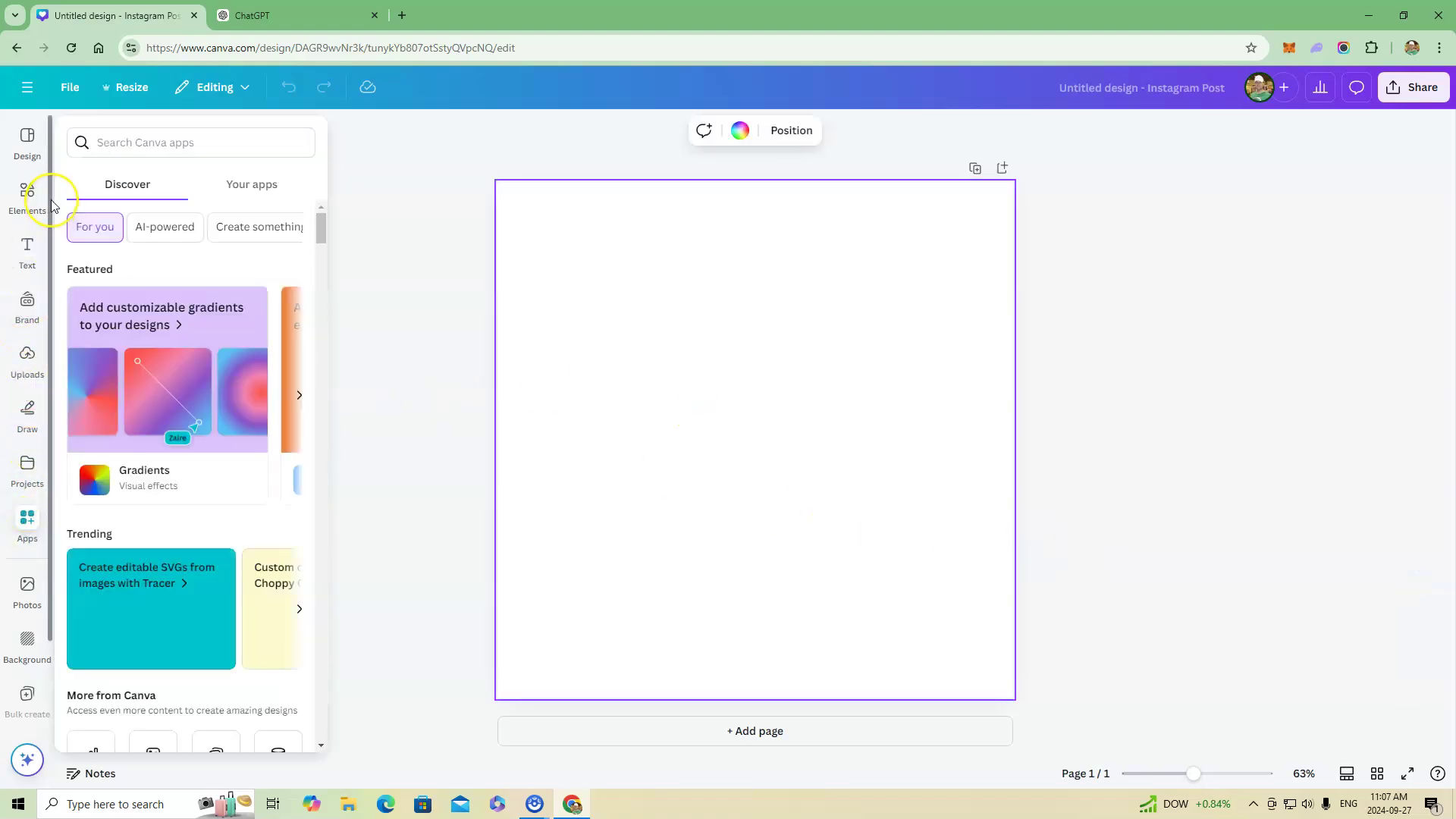
click(28, 195)
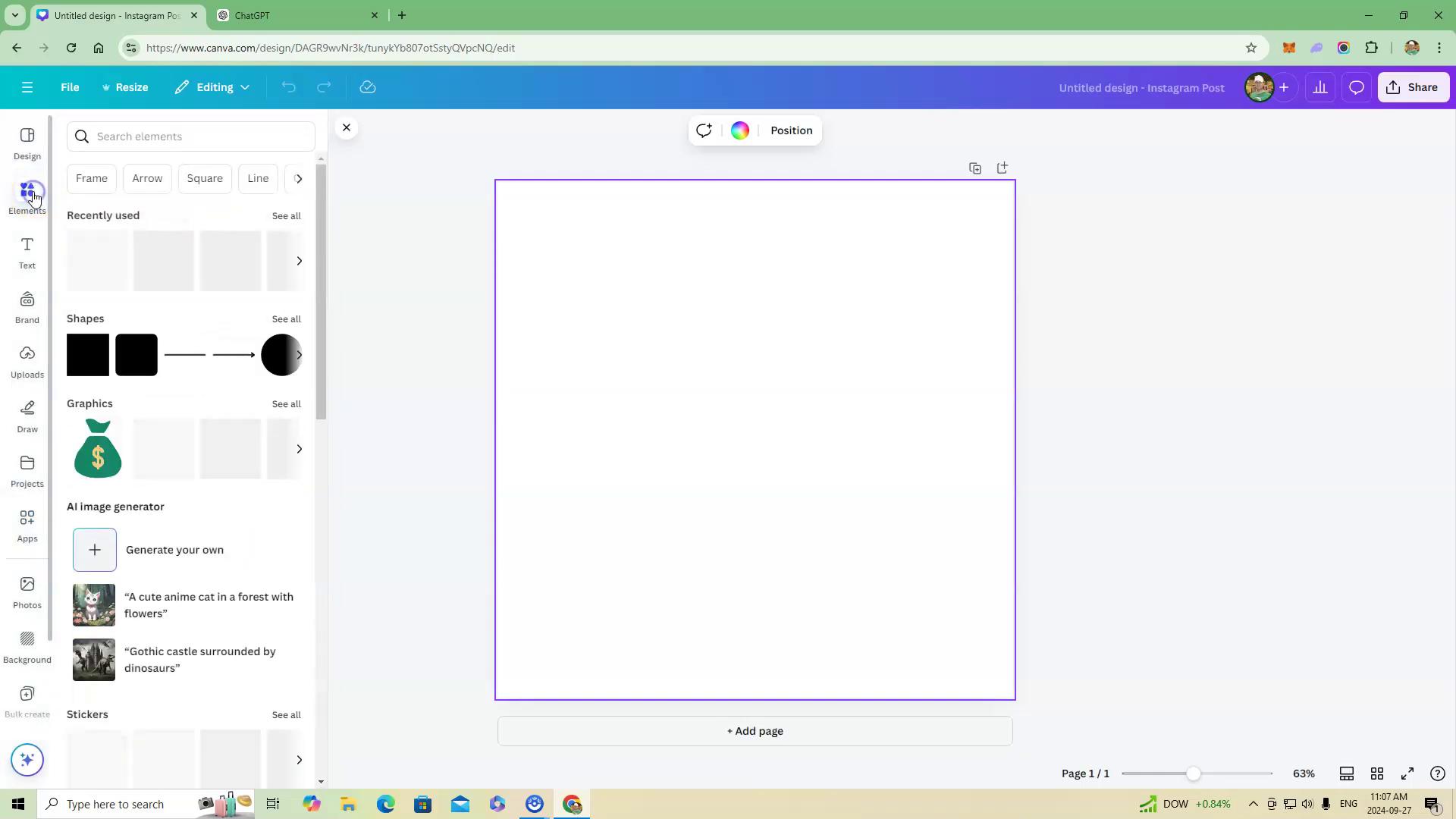
click(125, 135)
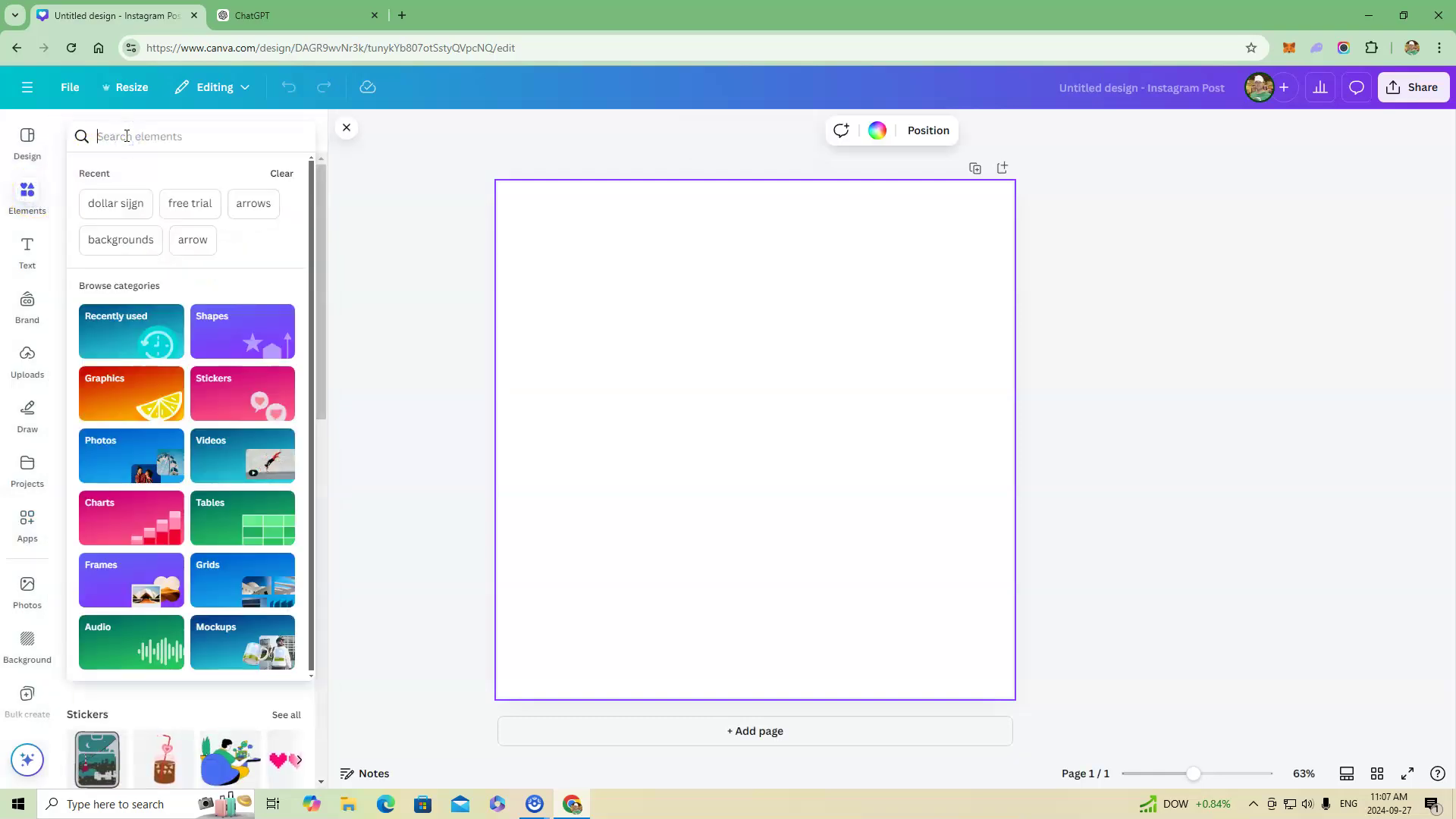
text(backgro)
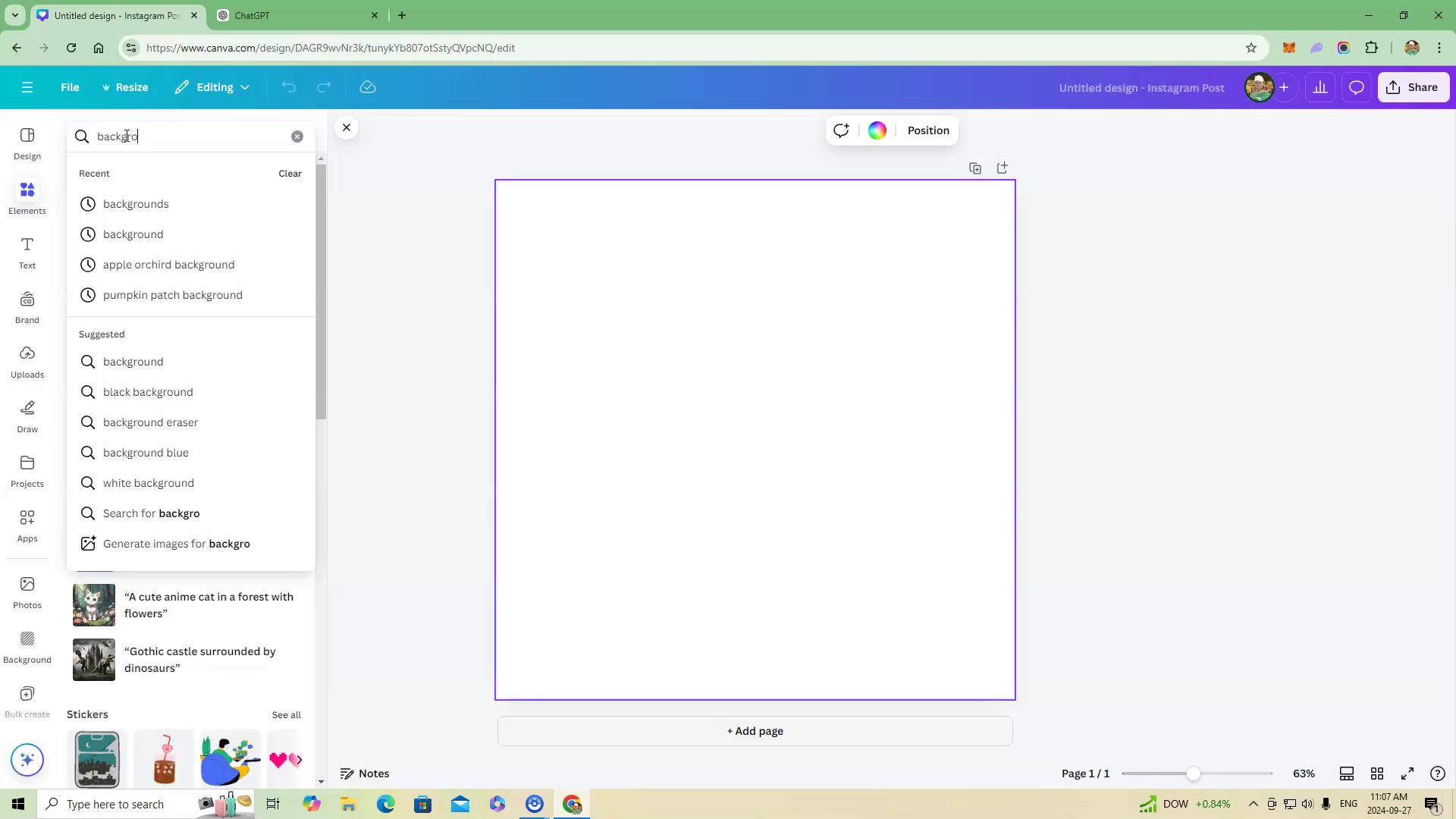
text(und)
key(Return)
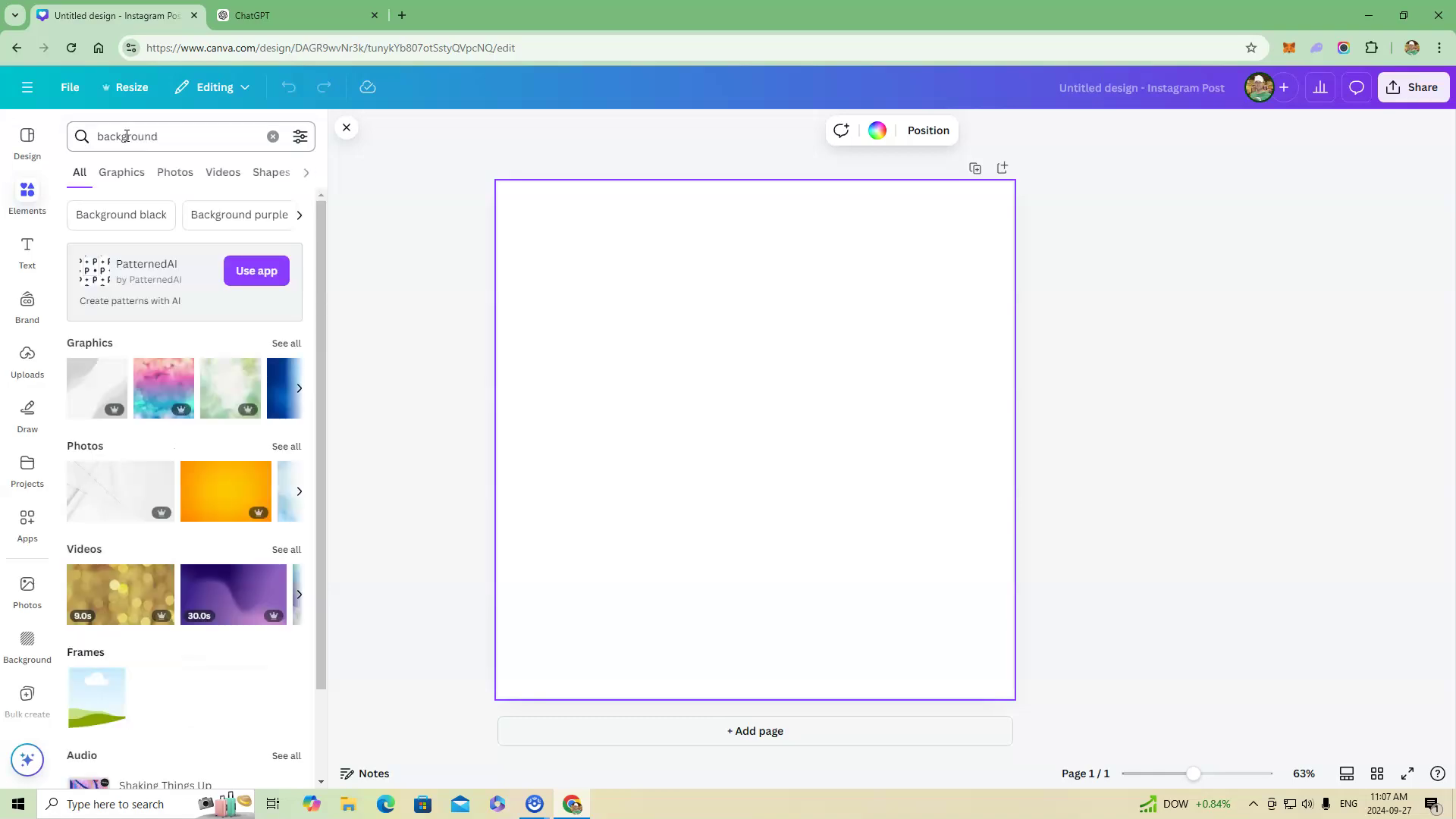
Add the green watercolor graphic to the page and set it as the page background
click(219, 392)
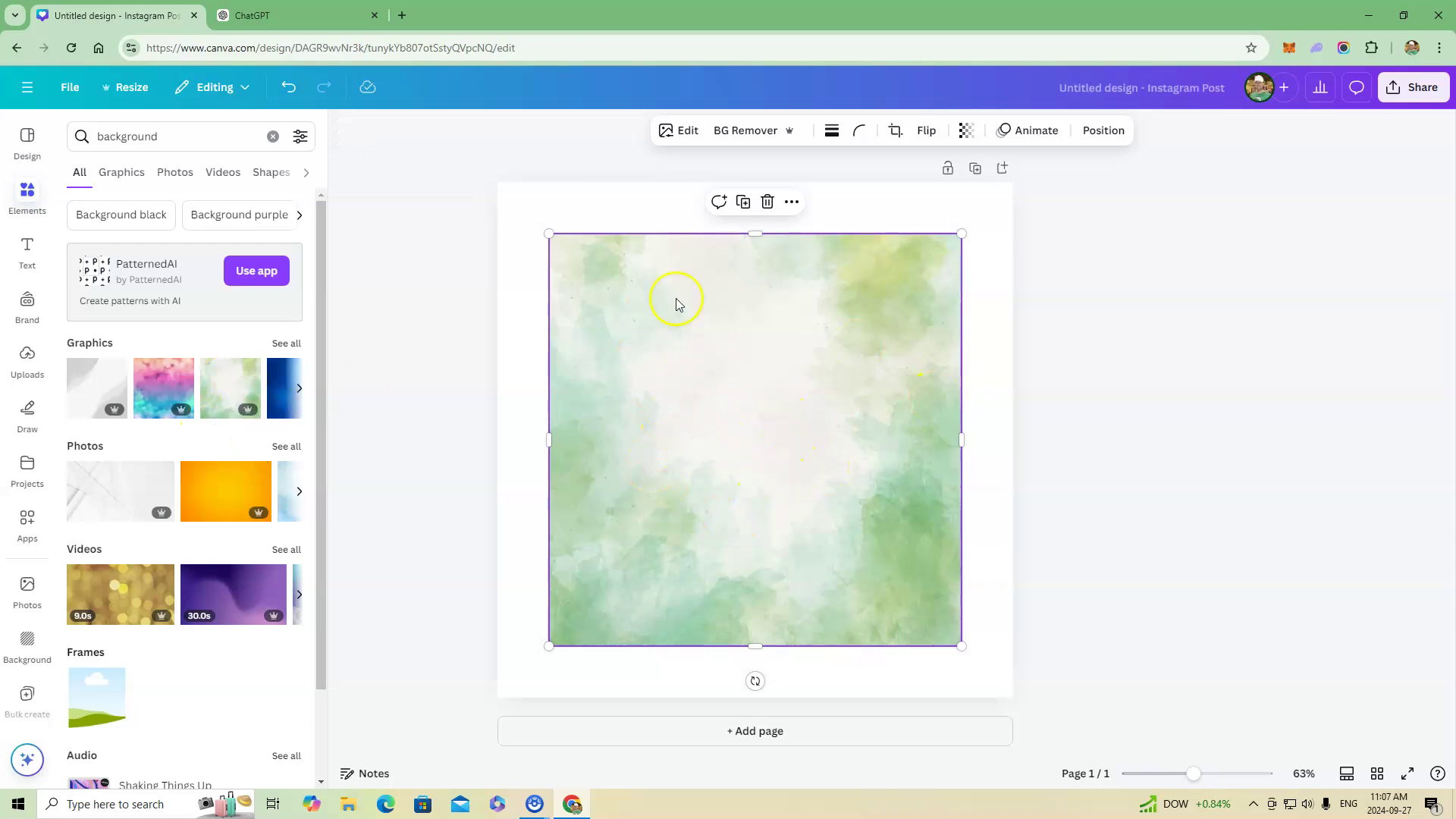
right_click(742, 417)
click(688, 440)
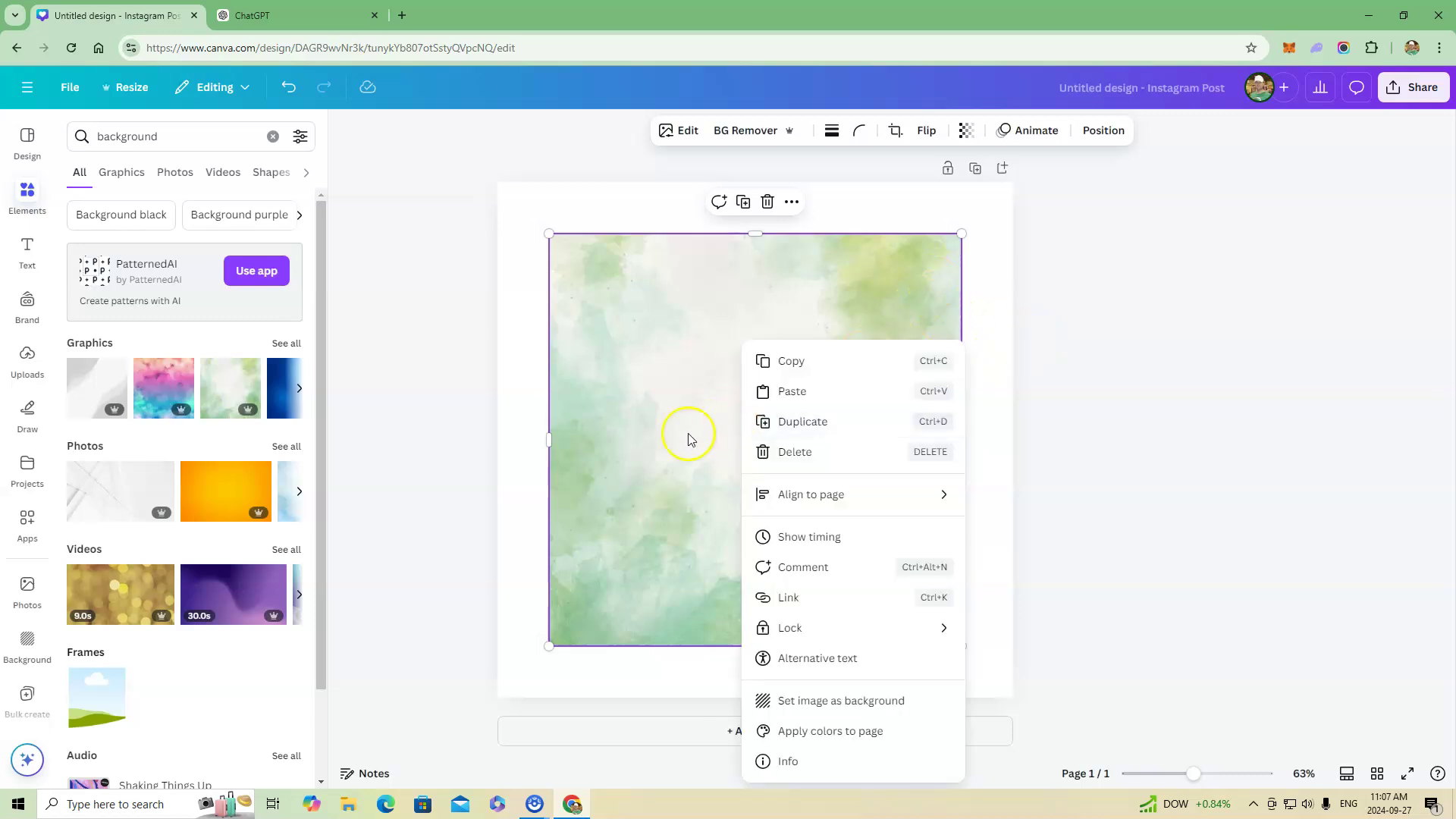
click(854, 705)
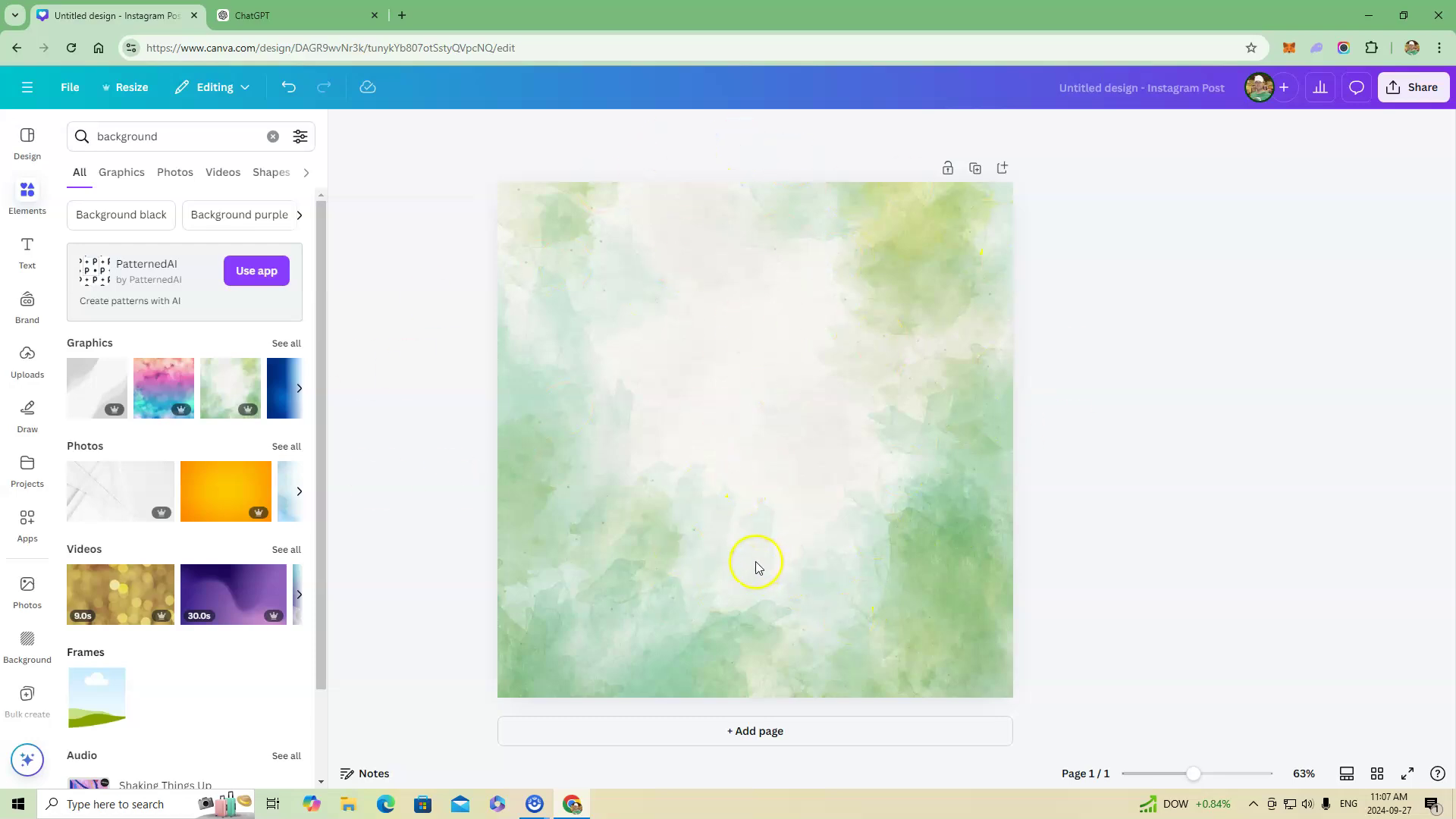
Limit the element results to graphics and search them for "flowers"
click(28, 191)
click(172, 143)
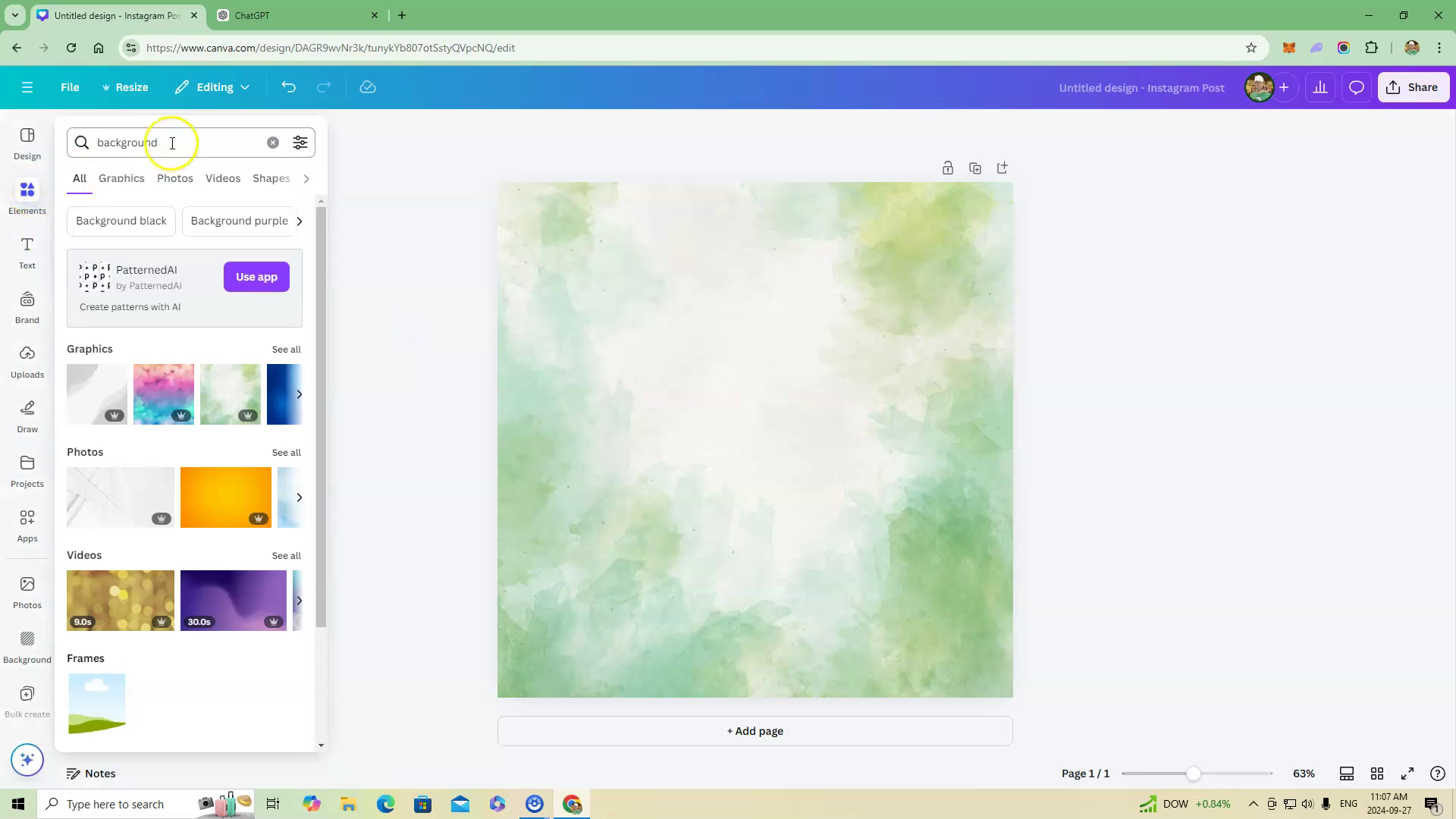
click(122, 179)
click(170, 144)
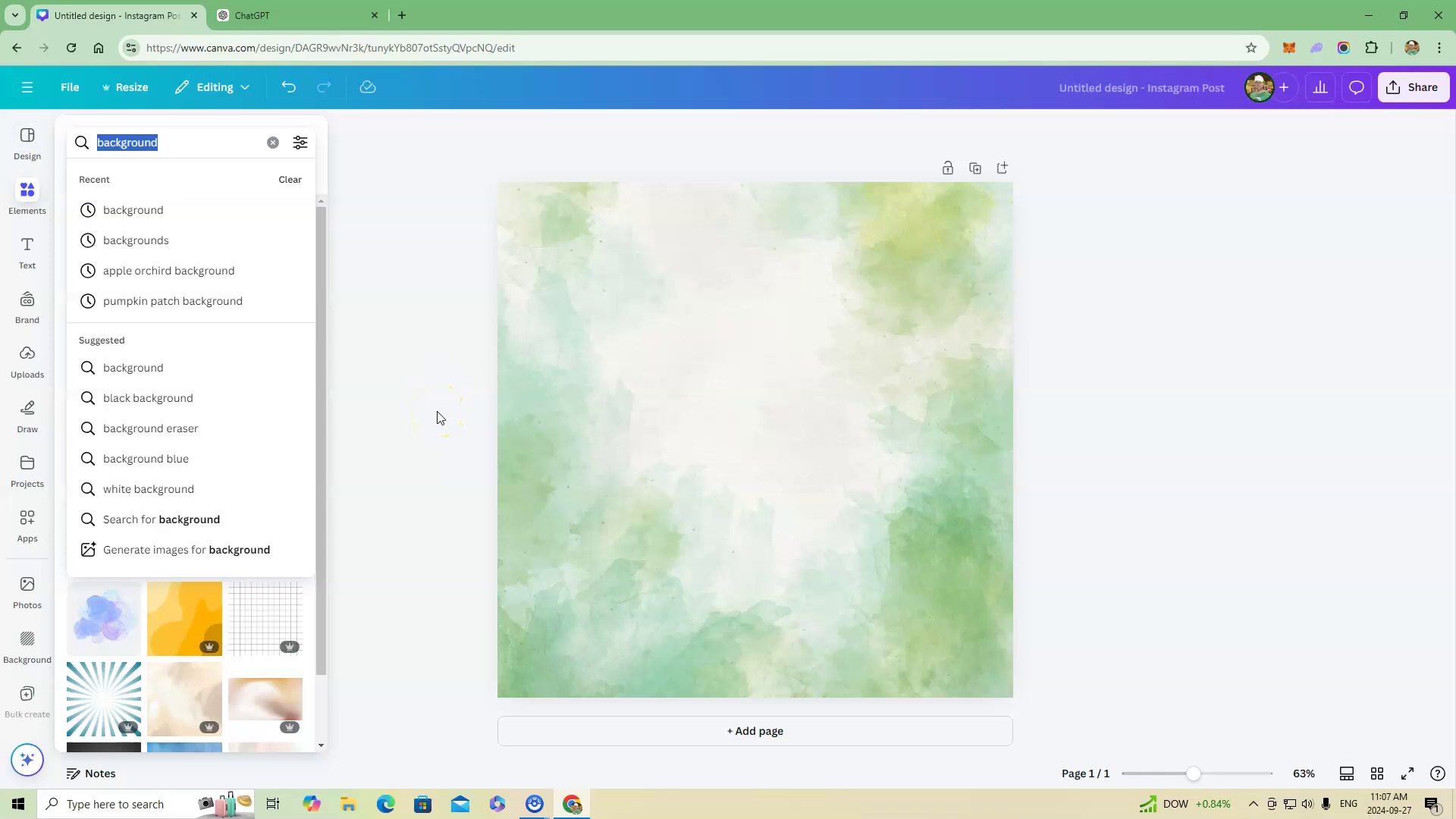
click(174, 155)
text(flowers)
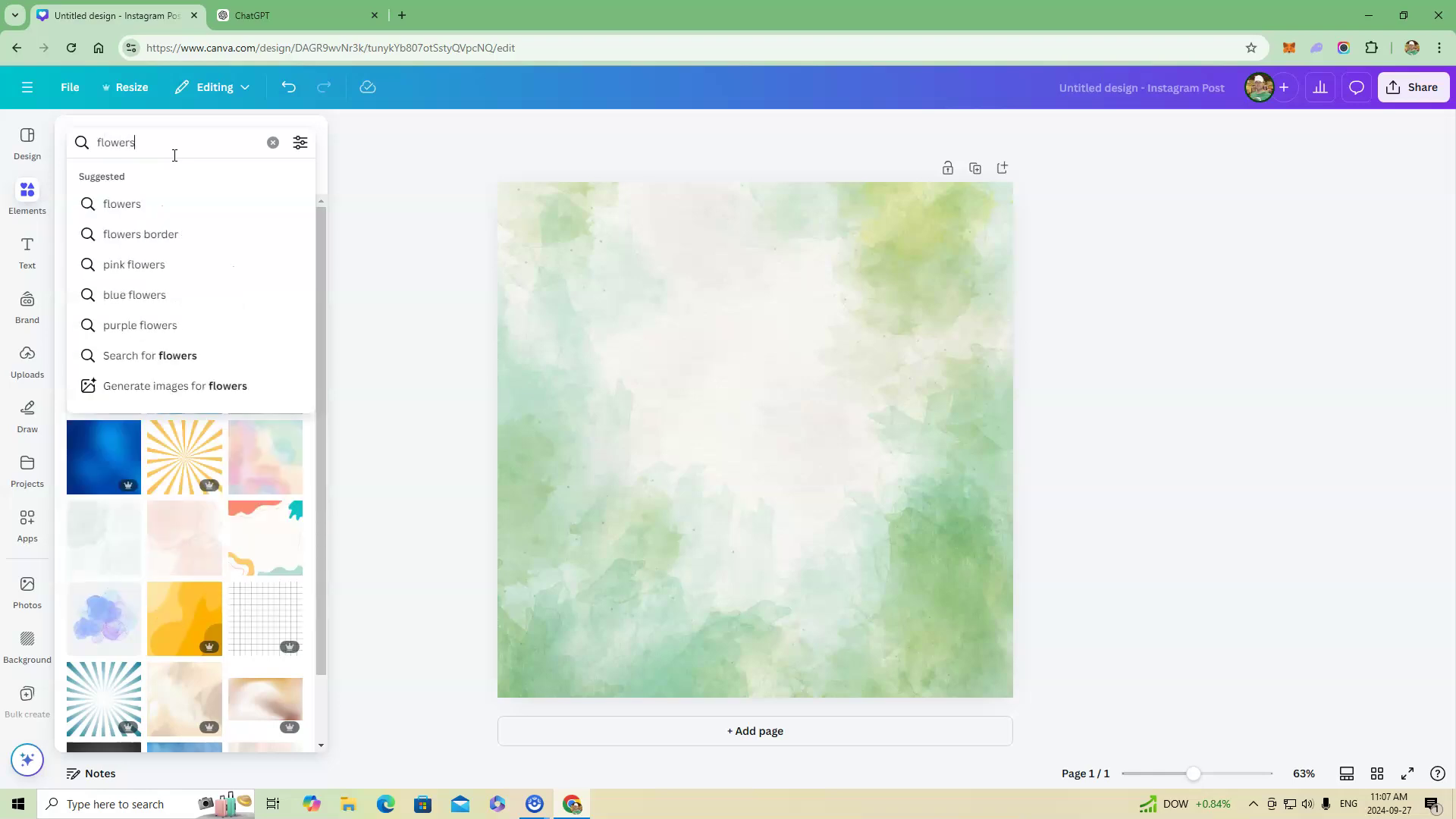
key(Return)
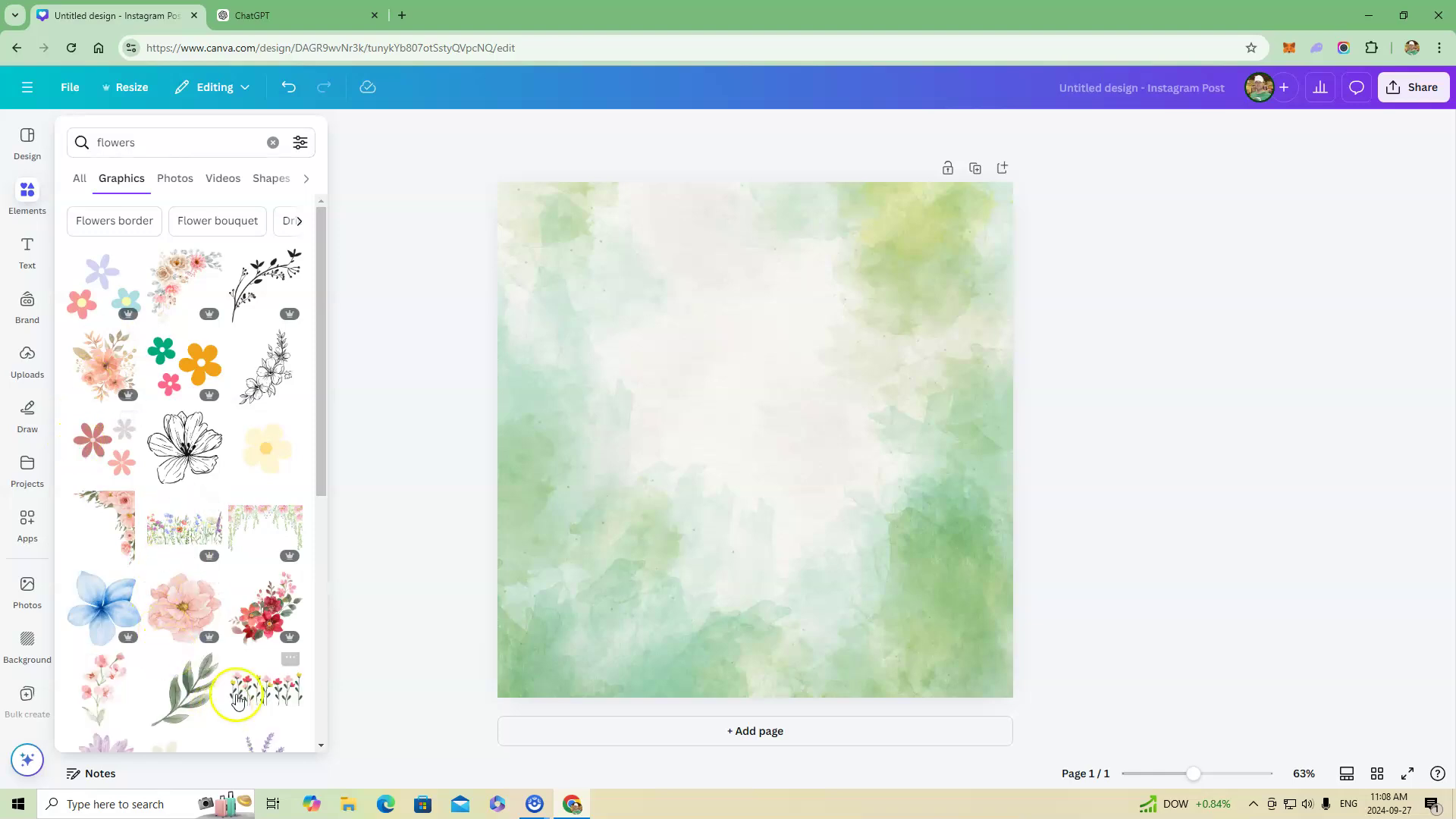
Insert the green leaf branch graphic, shrunk to under a third of the page width, in the page's lower-right corner
click(182, 709)
click(714, 502)
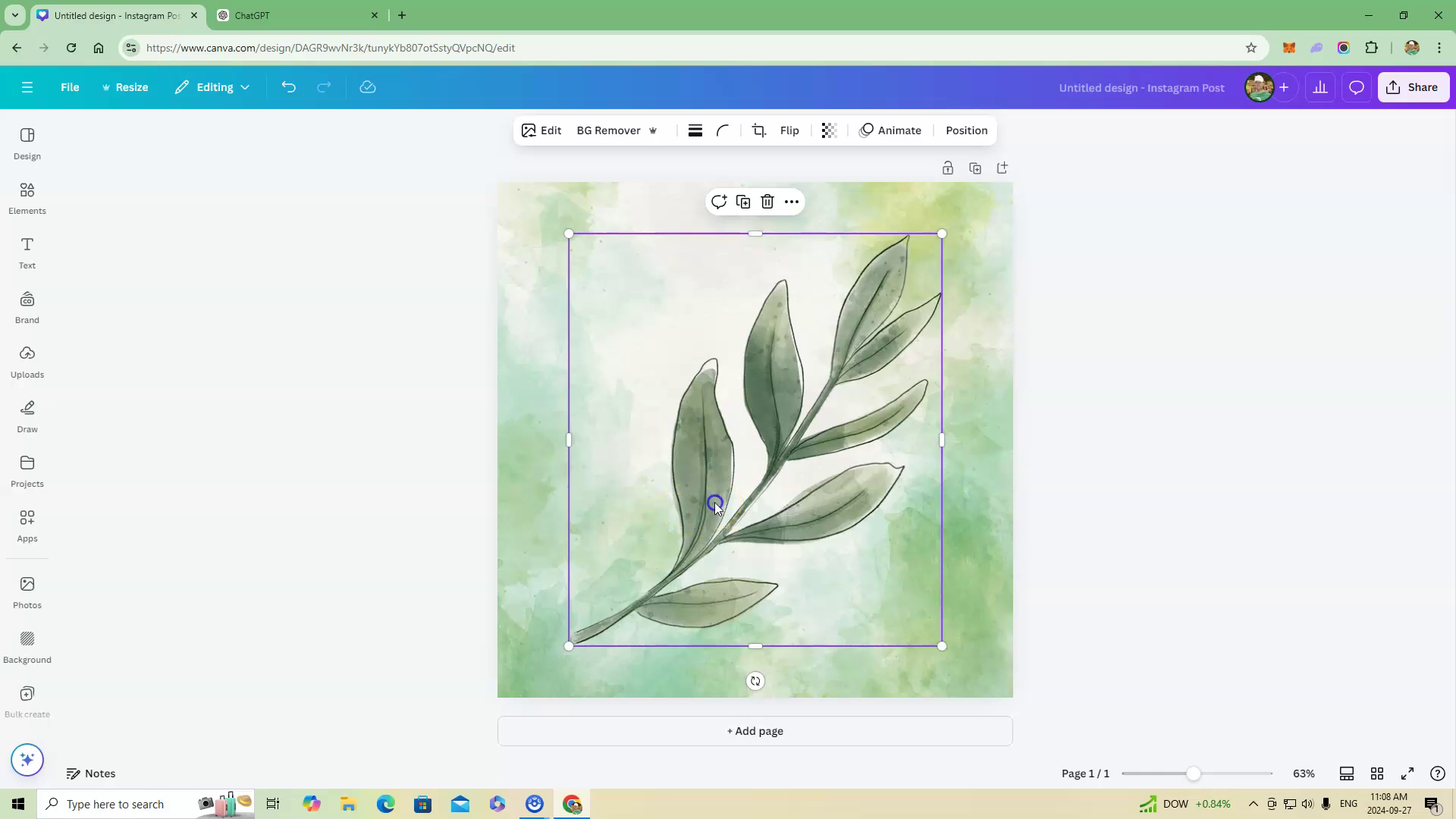
drag(942, 234, 684, 455)
click(593, 635)
drag(652, 561, 930, 593)
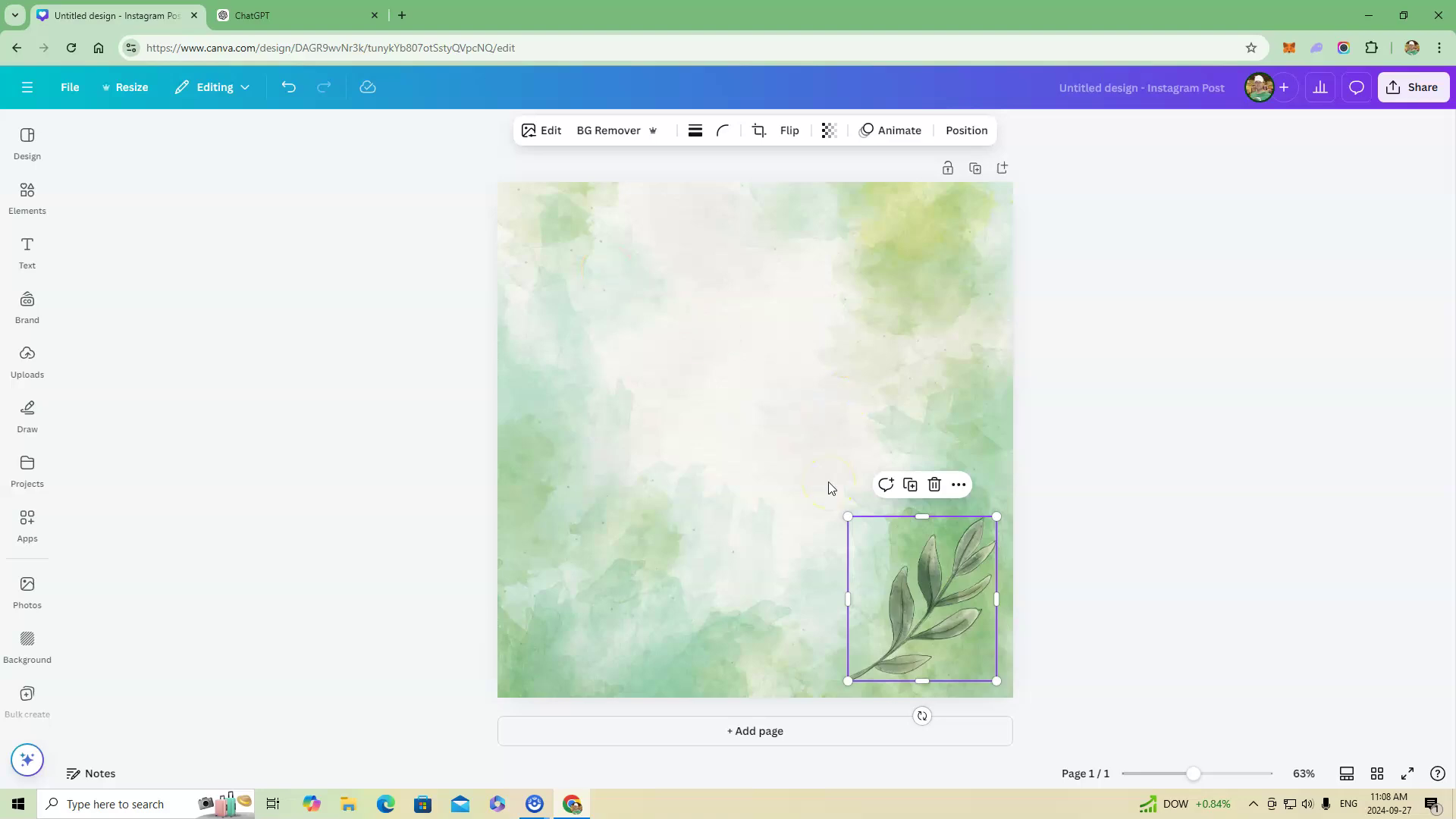
Duplicate the leaf branch and place the copy in the page's upper-left corner
right_click(905, 592)
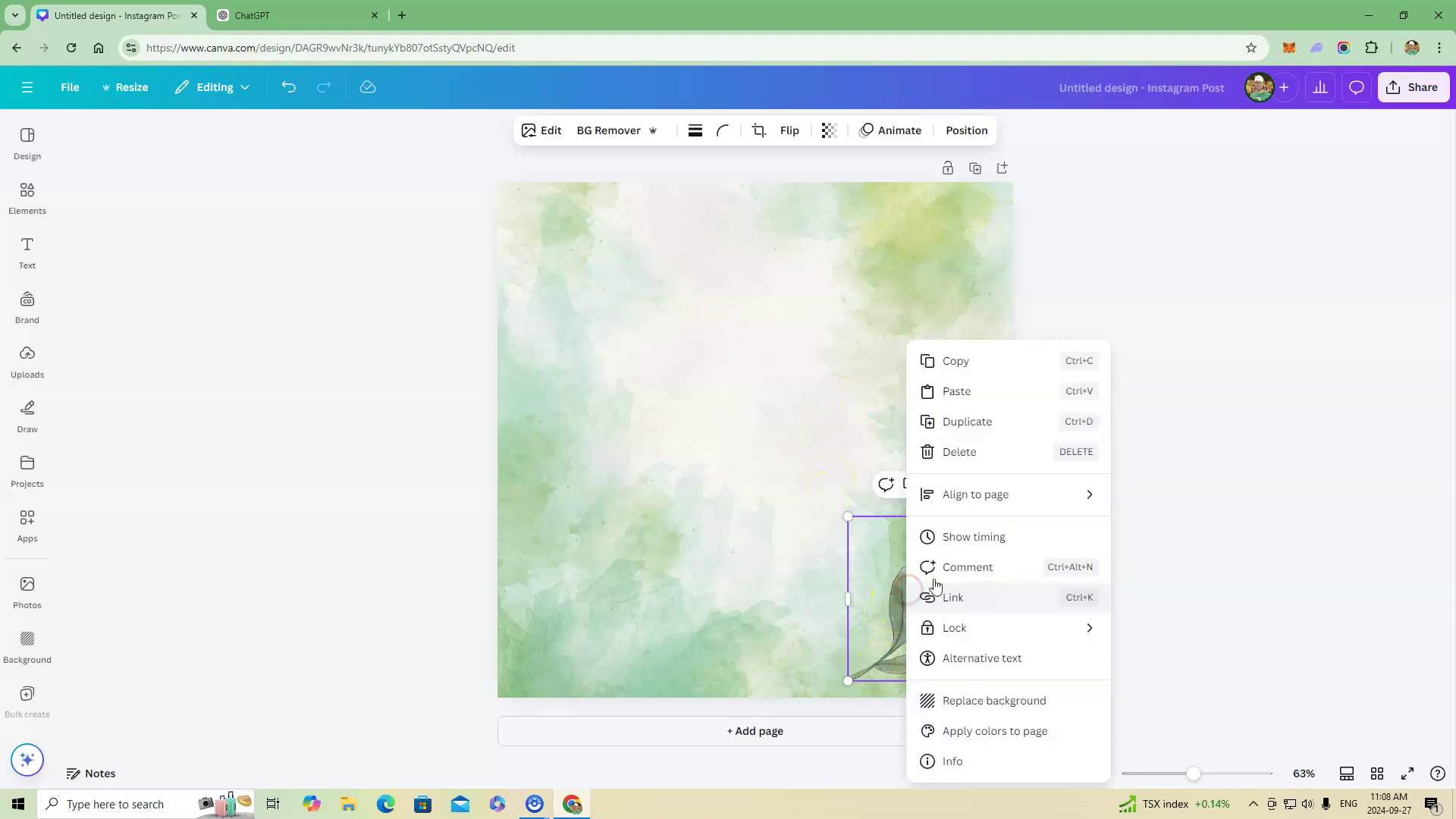
click(969, 422)
drag(940, 584, 599, 255)
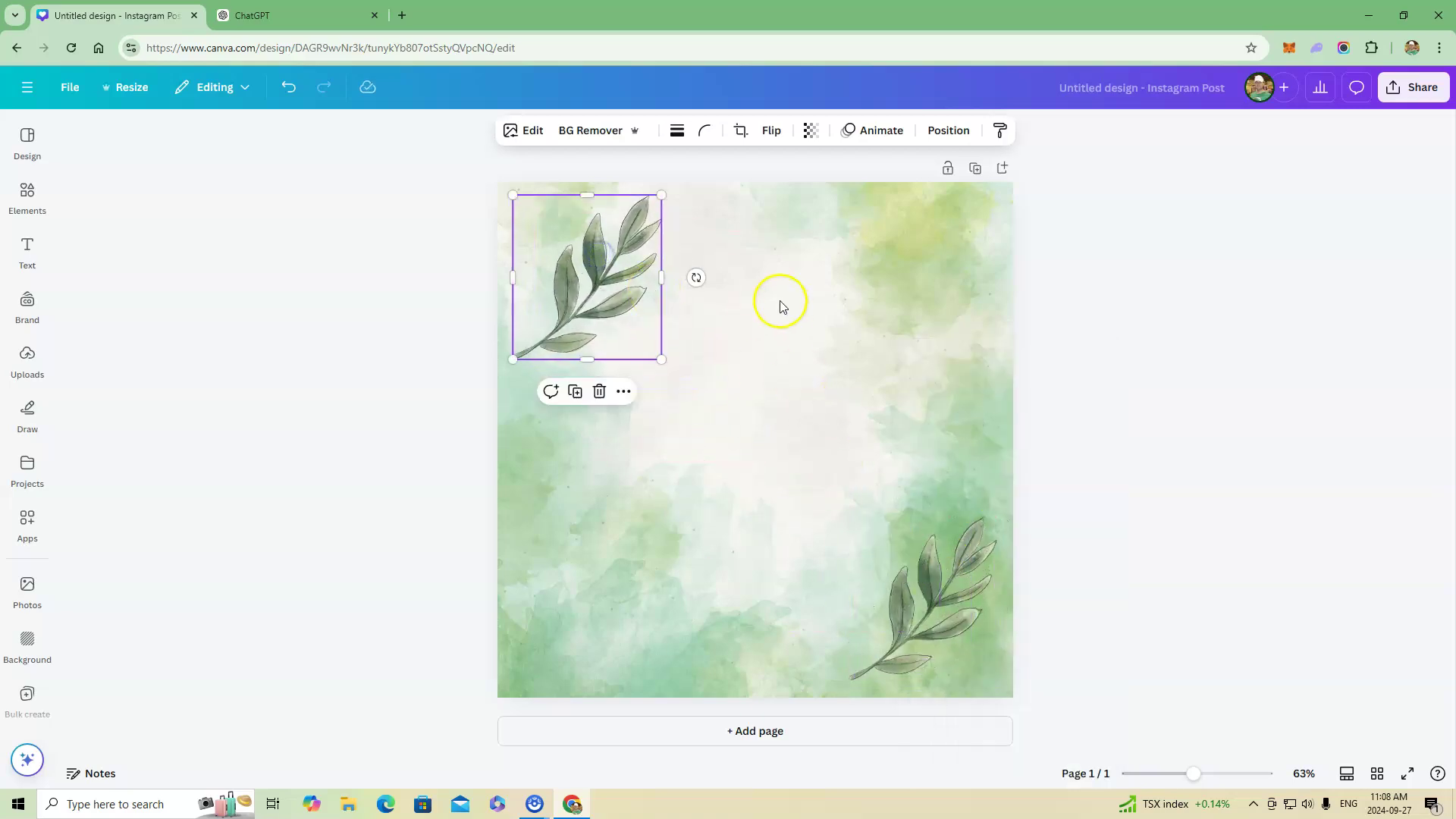
Flip the upper-left leaf branch both vertically and horizontally
click(773, 133)
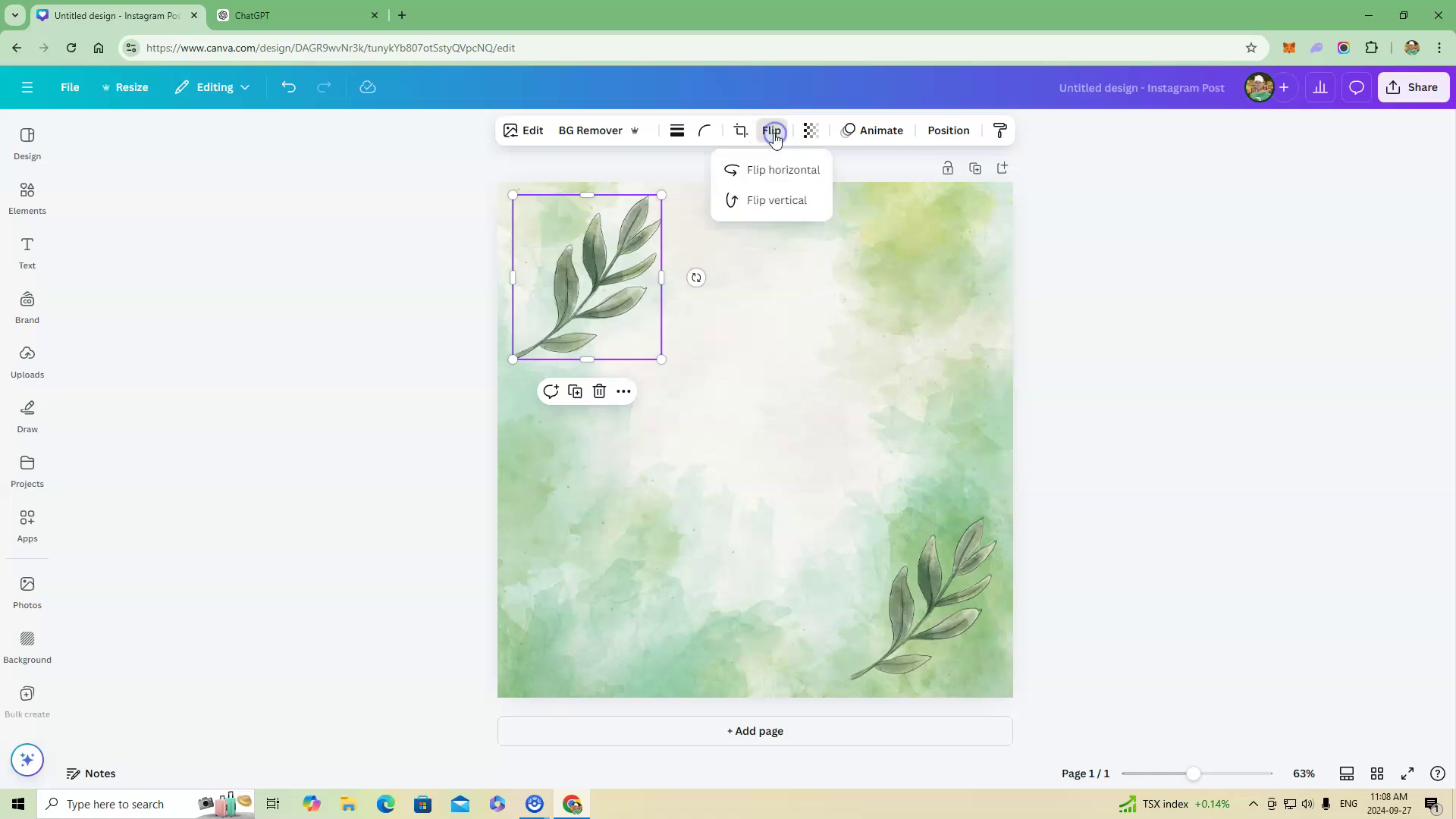
click(777, 204)
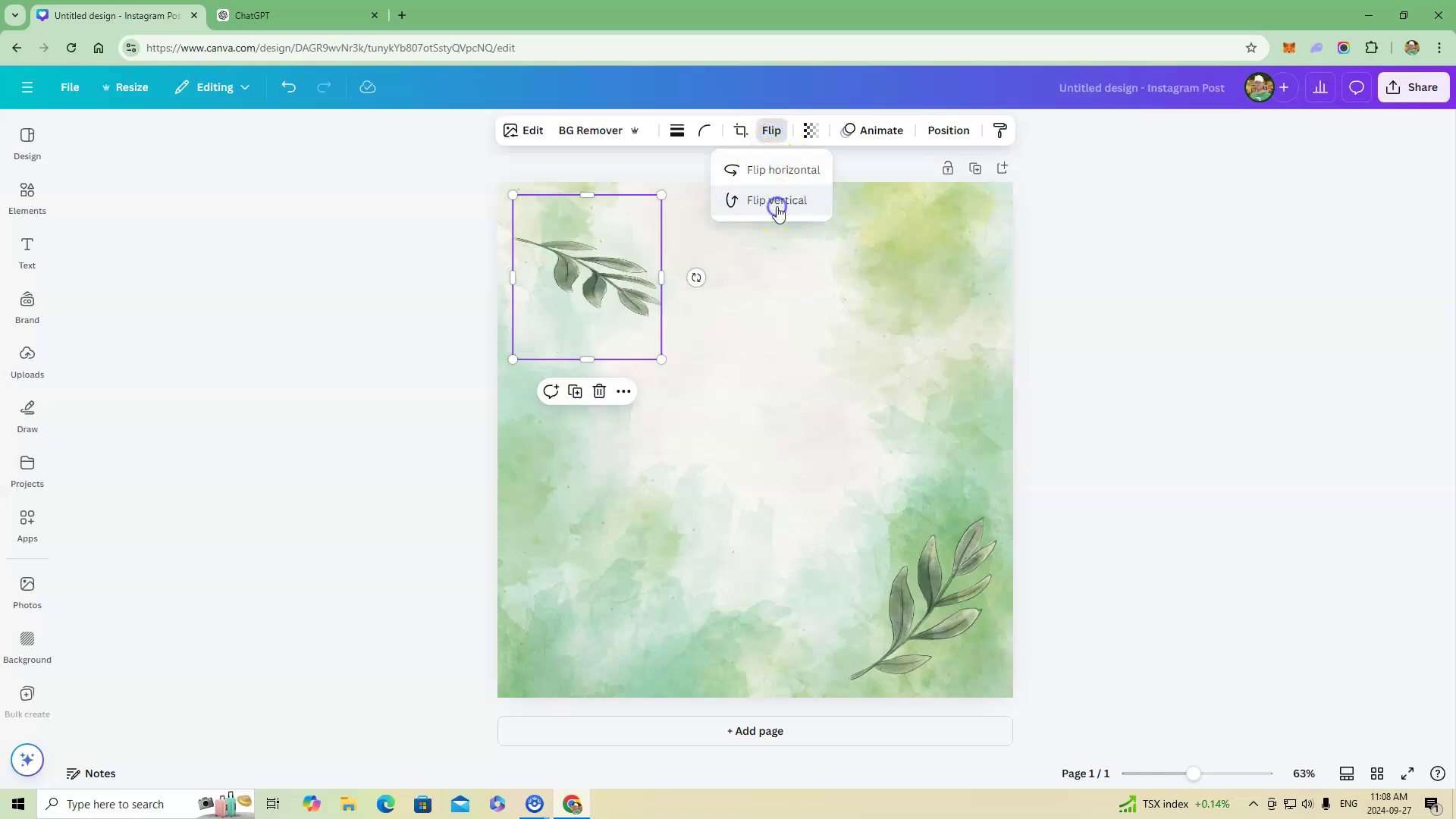
click(785, 171)
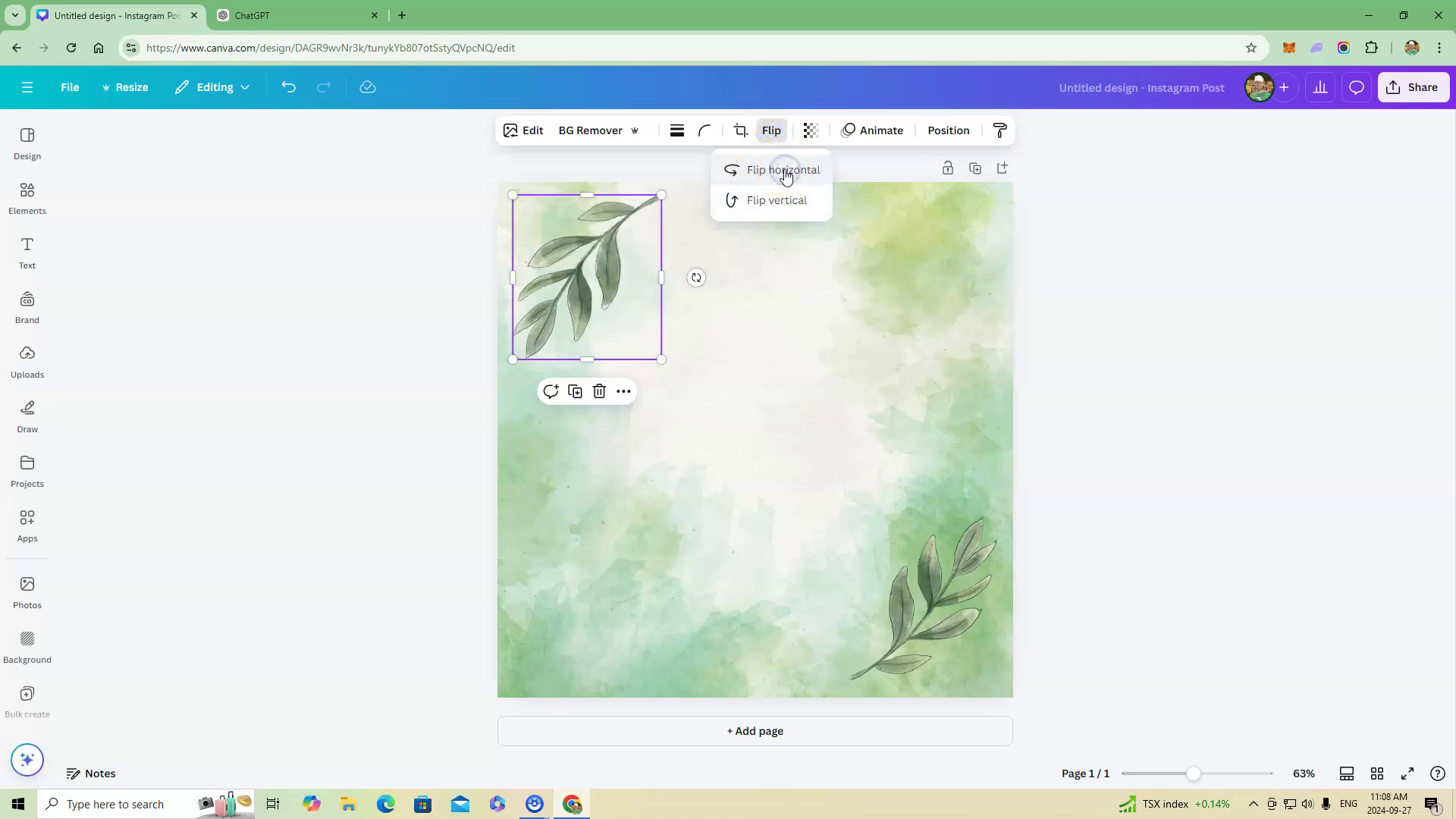
click(1256, 349)
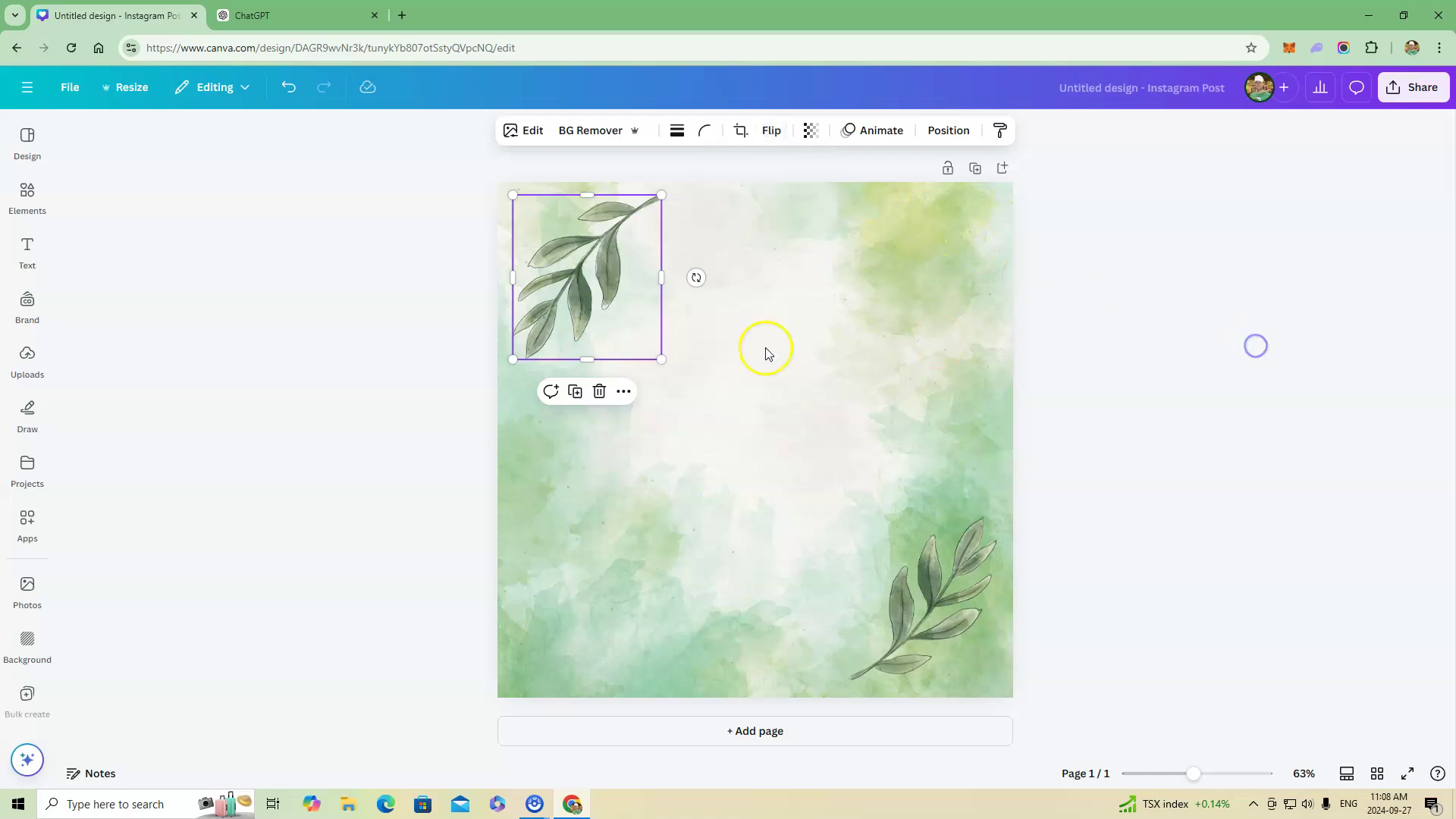
Shrink both leaf branches and tuck them closer into their upper-left and lower-right page corners
drag(599, 298, 589, 277)
drag(645, 351, 610, 303)
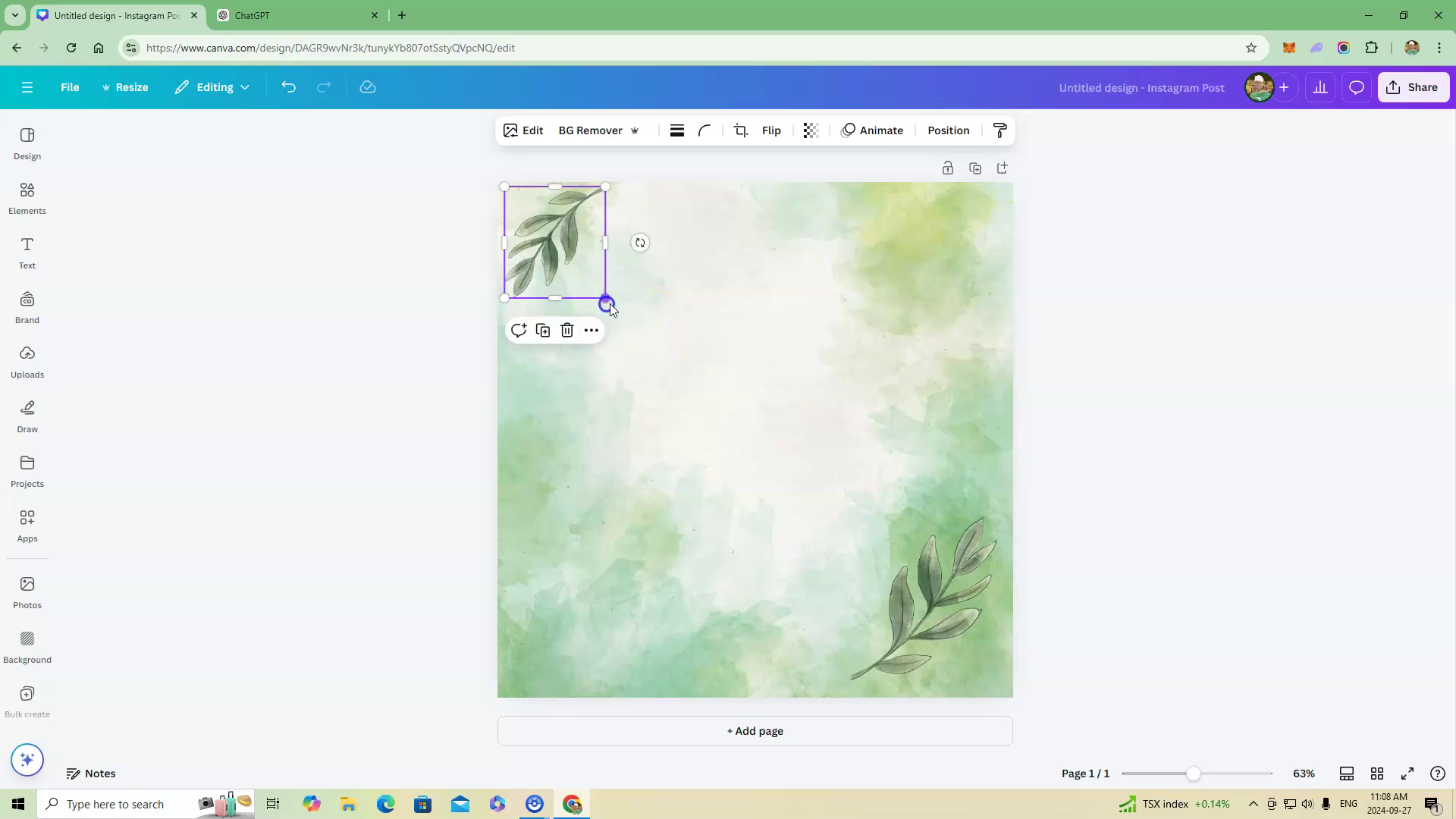
click(934, 600)
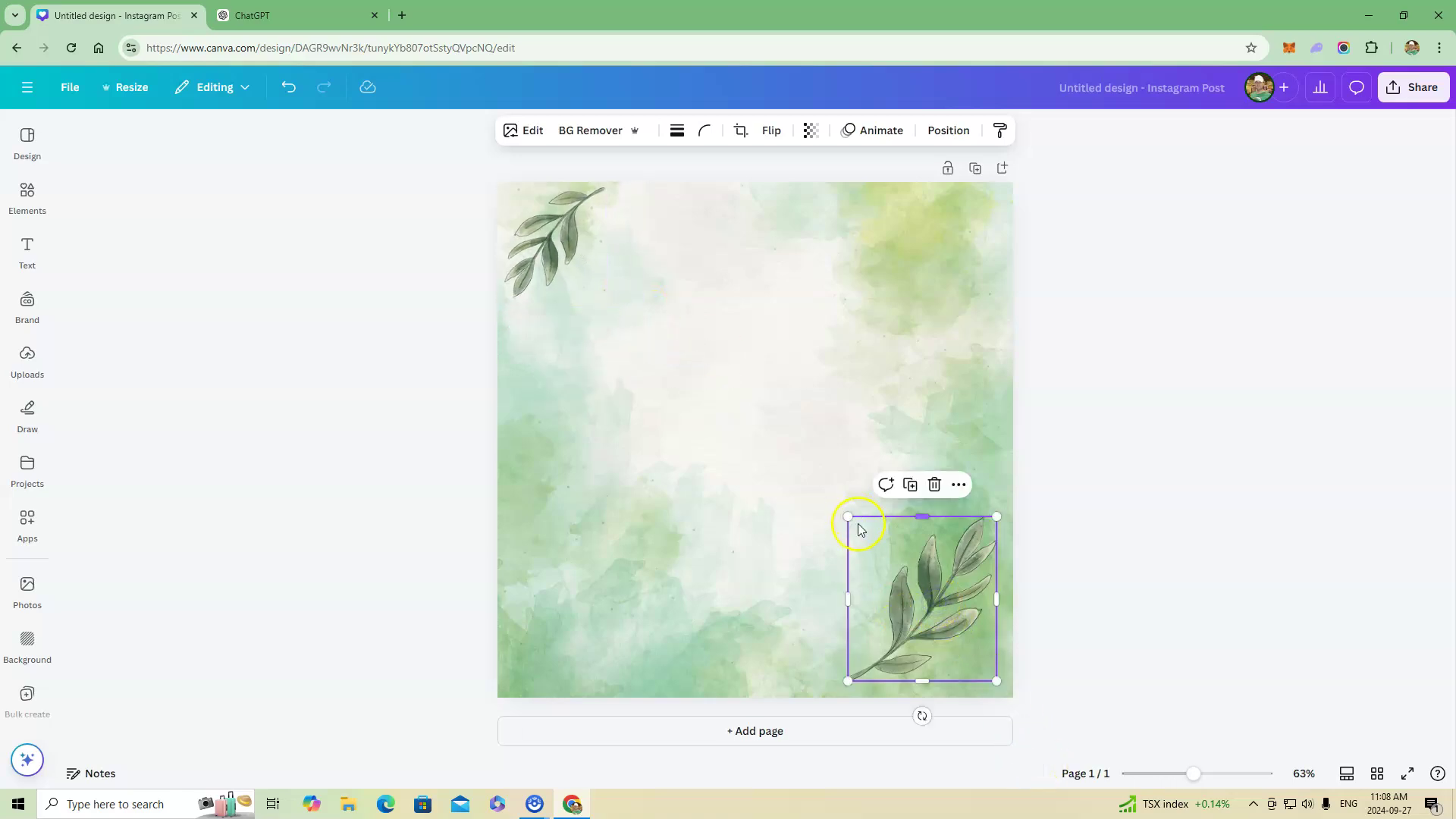
drag(848, 516, 886, 555)
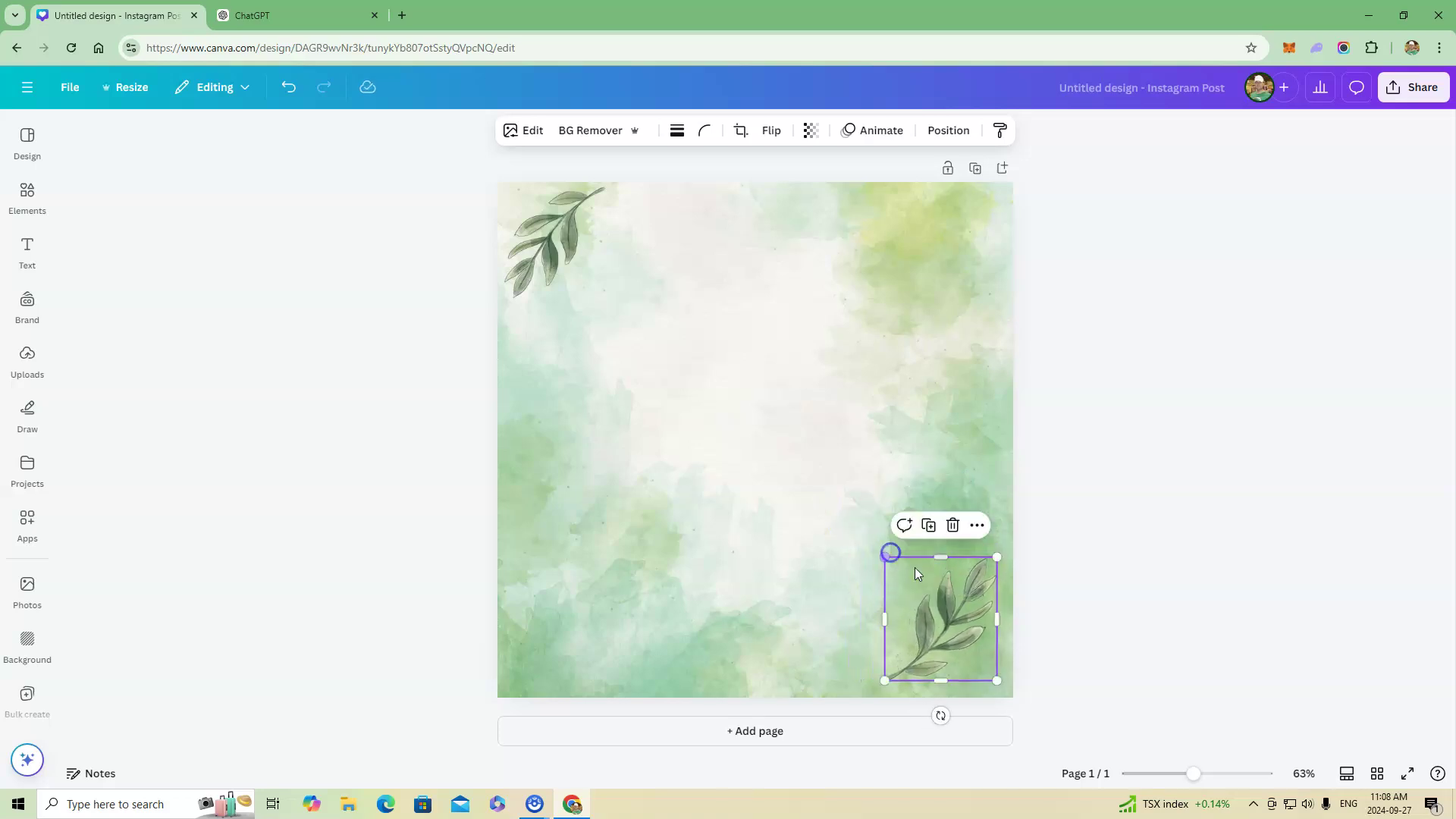
drag(948, 611, 956, 621)
click(1198, 456)
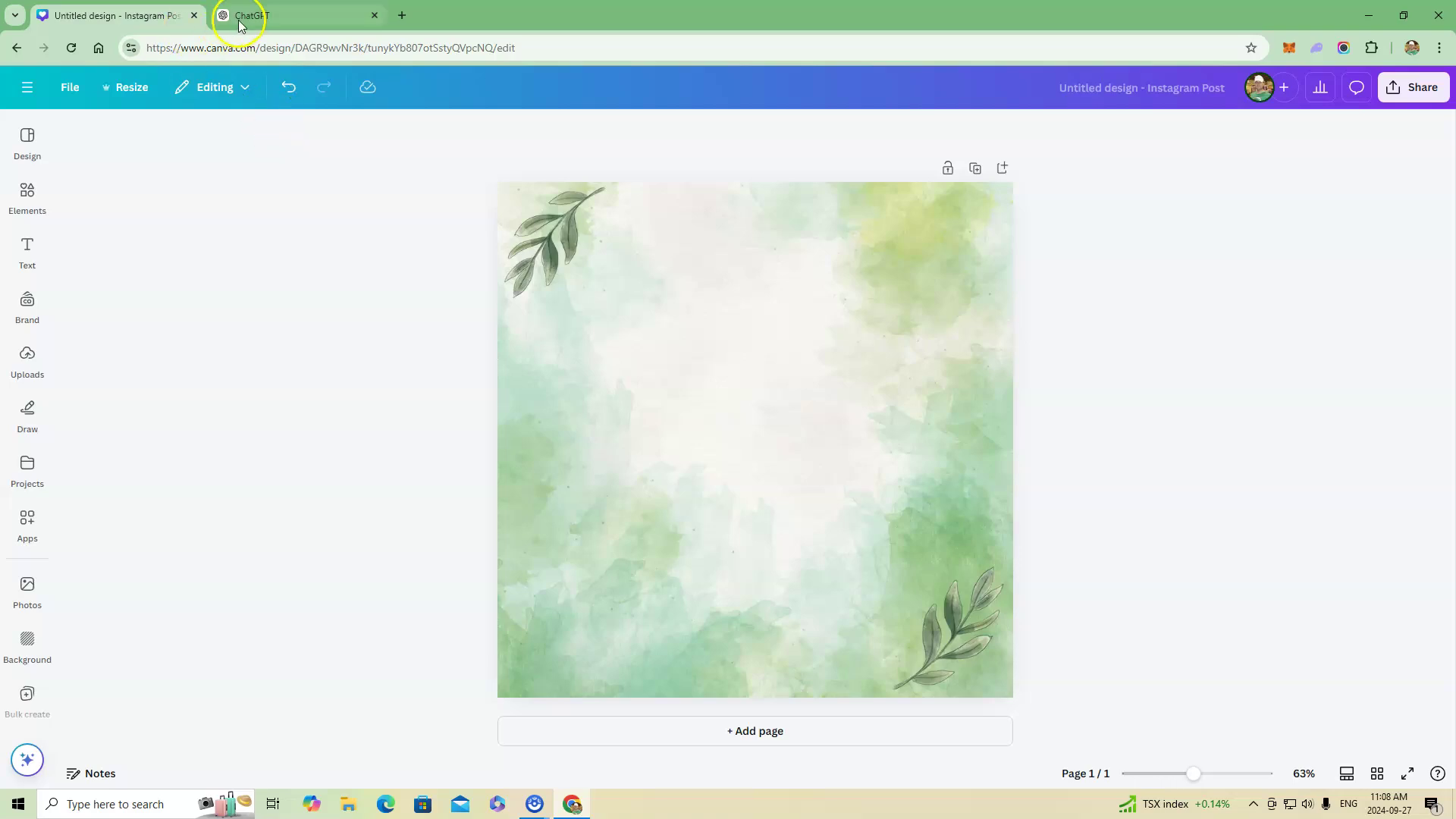
Switch to ChatGPT and copy all 15 quotes from the answer, without the introduction and closing sentence
click(289, 22)
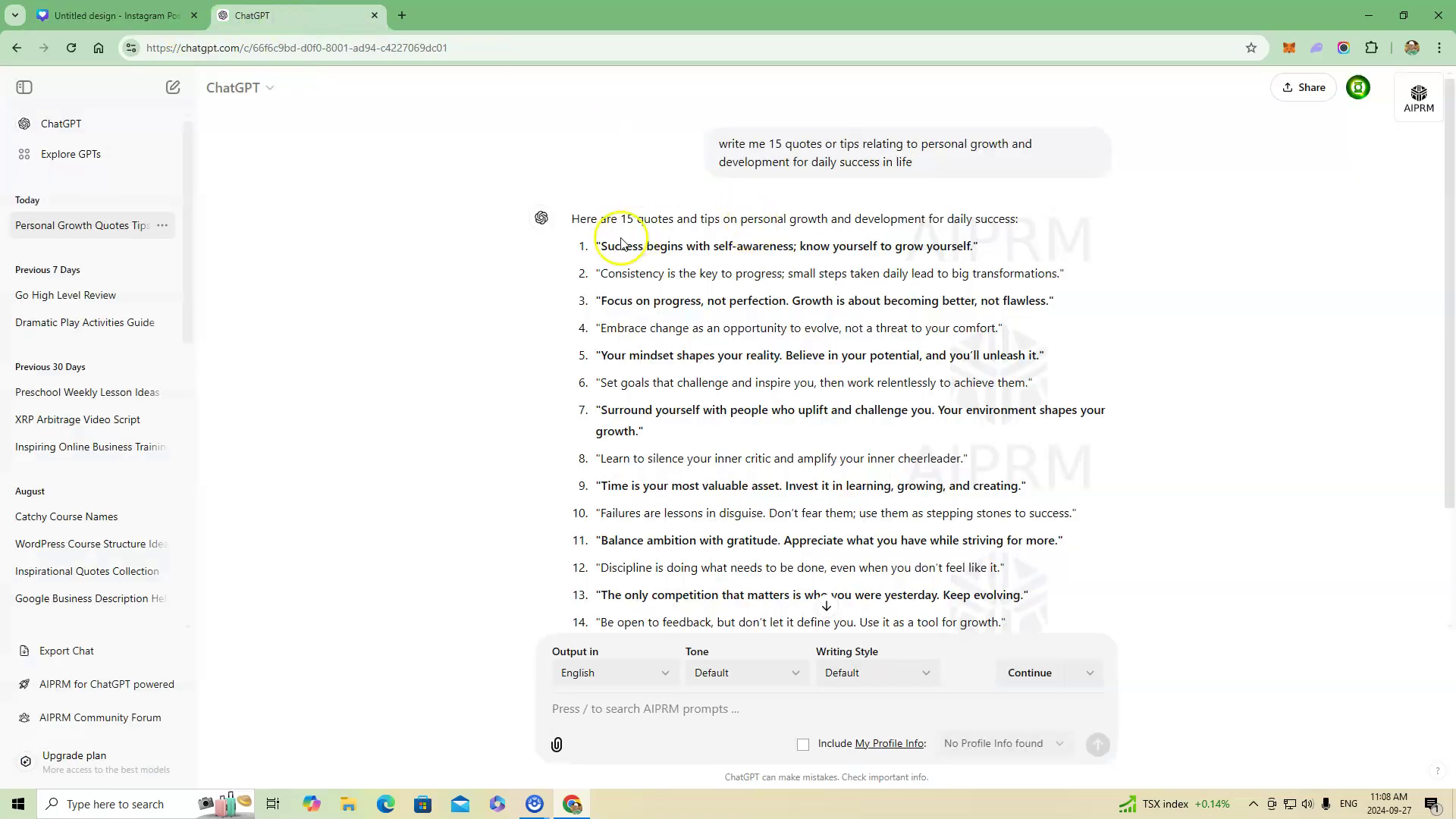
drag(597, 246, 1015, 593)
drag(1025, 531, 1052, 508)
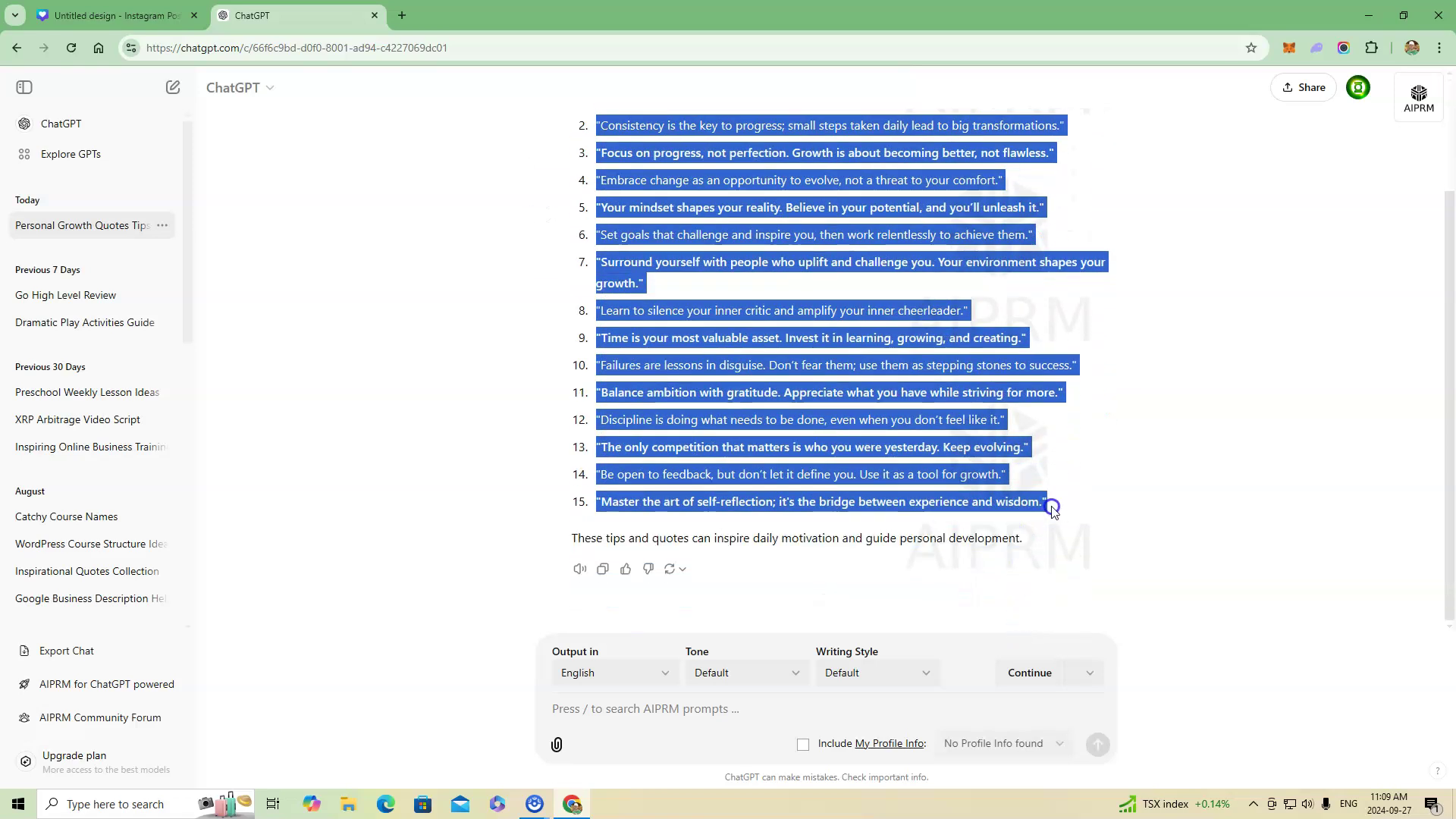
right_click(866, 421)
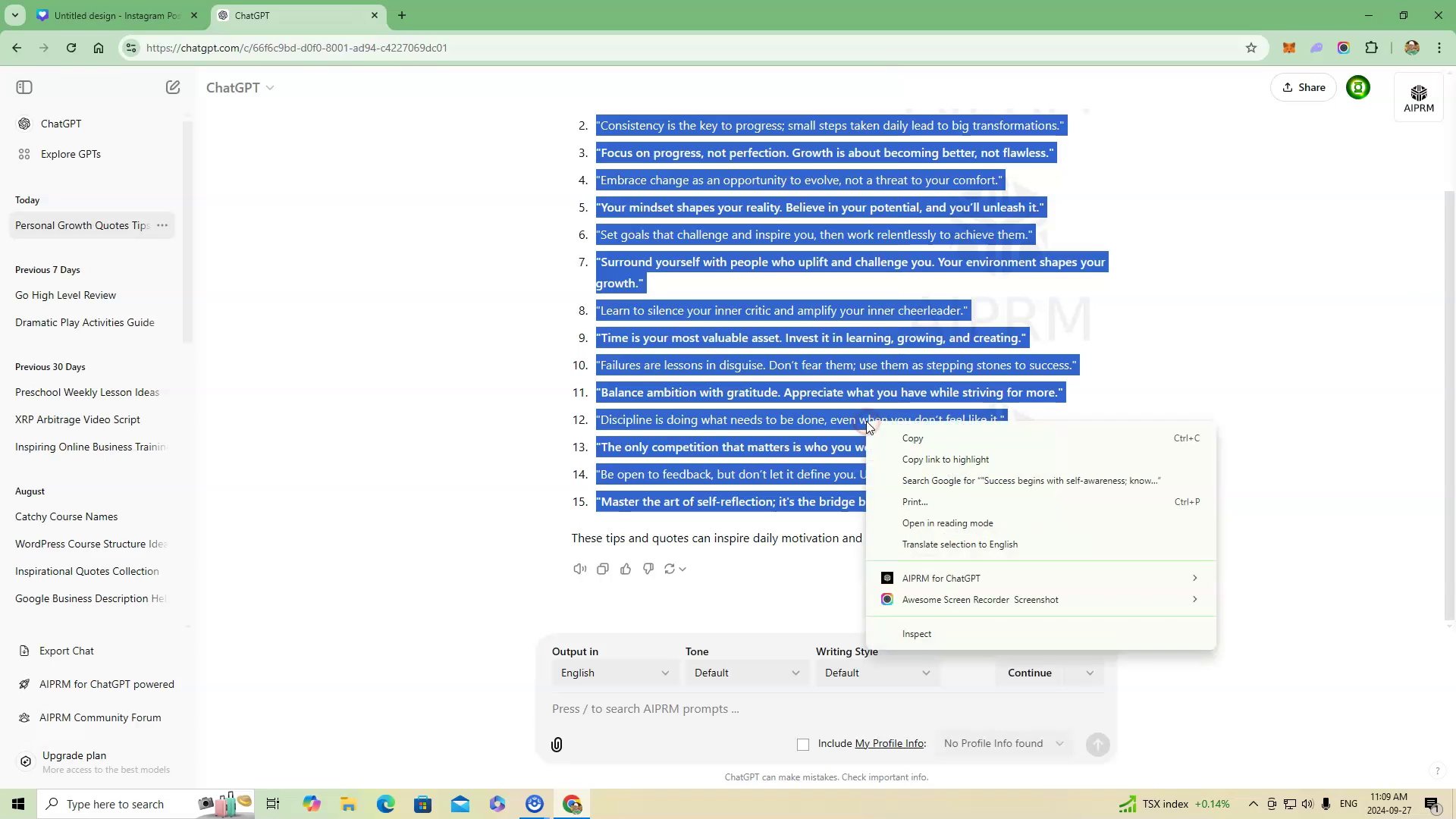
click(914, 440)
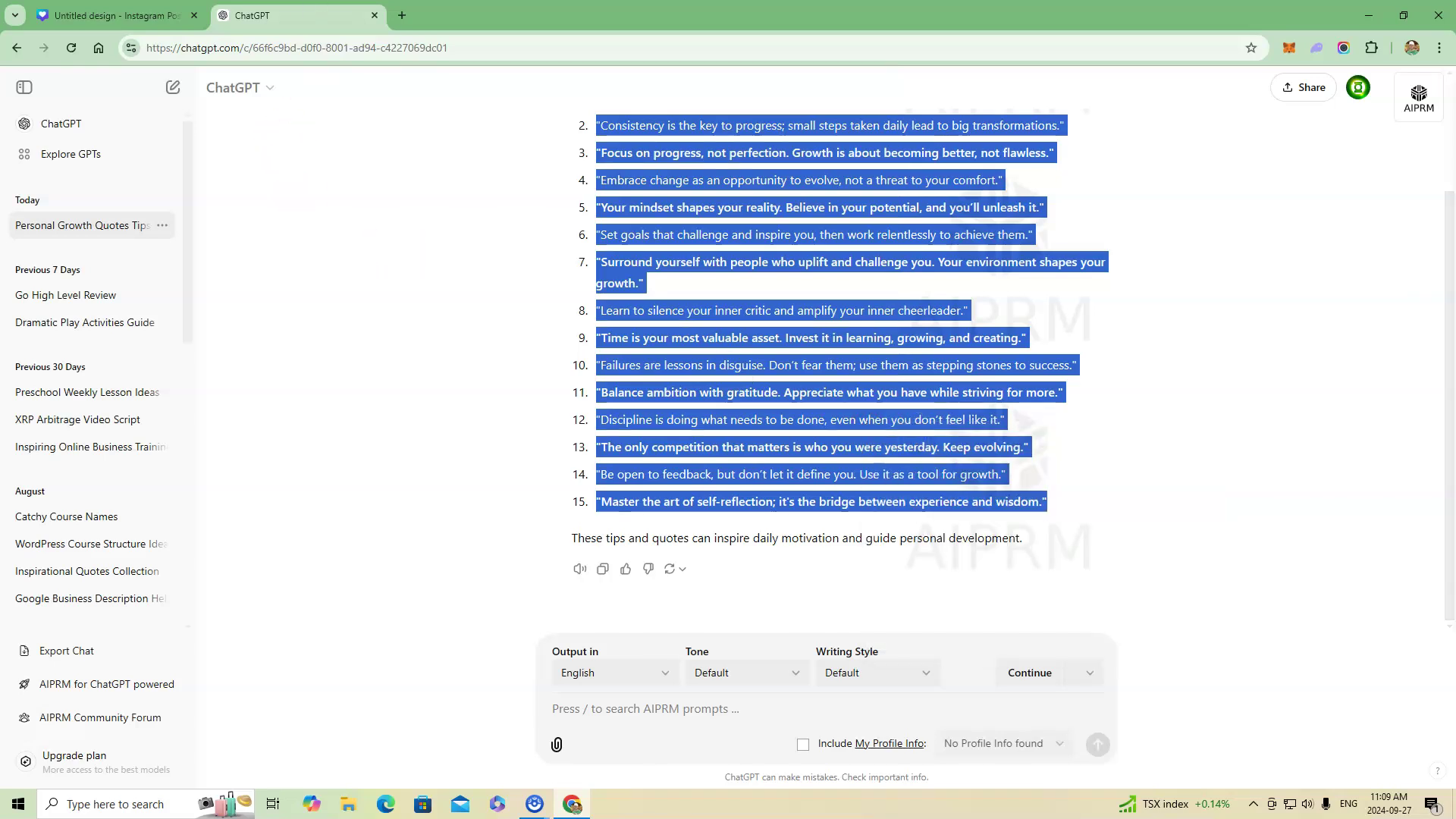
Switch back to Canva and open the Bulk create app
click(106, 16)
click(27, 587)
click(27, 523)
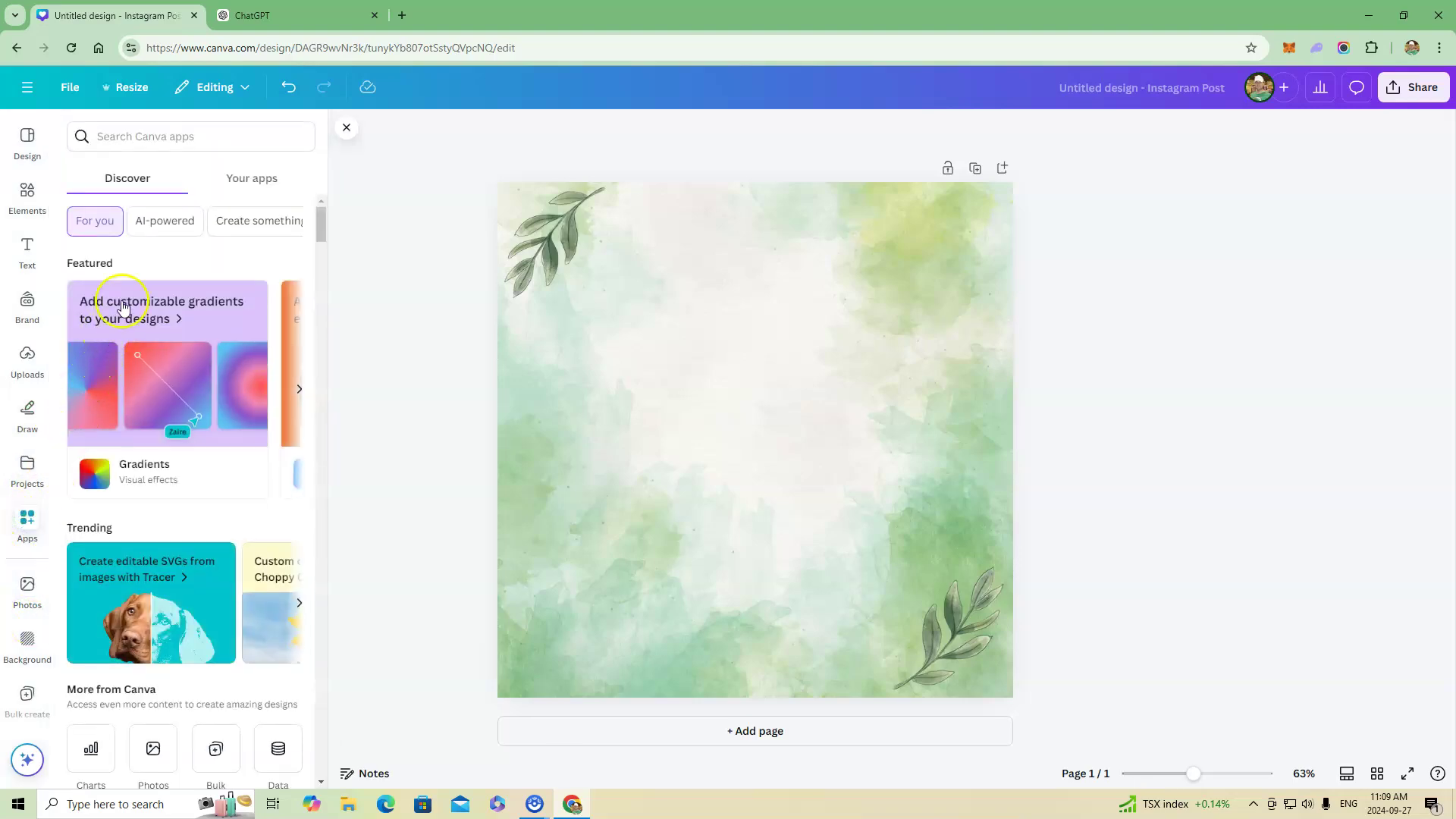
scroll(124, 306, down, 5)
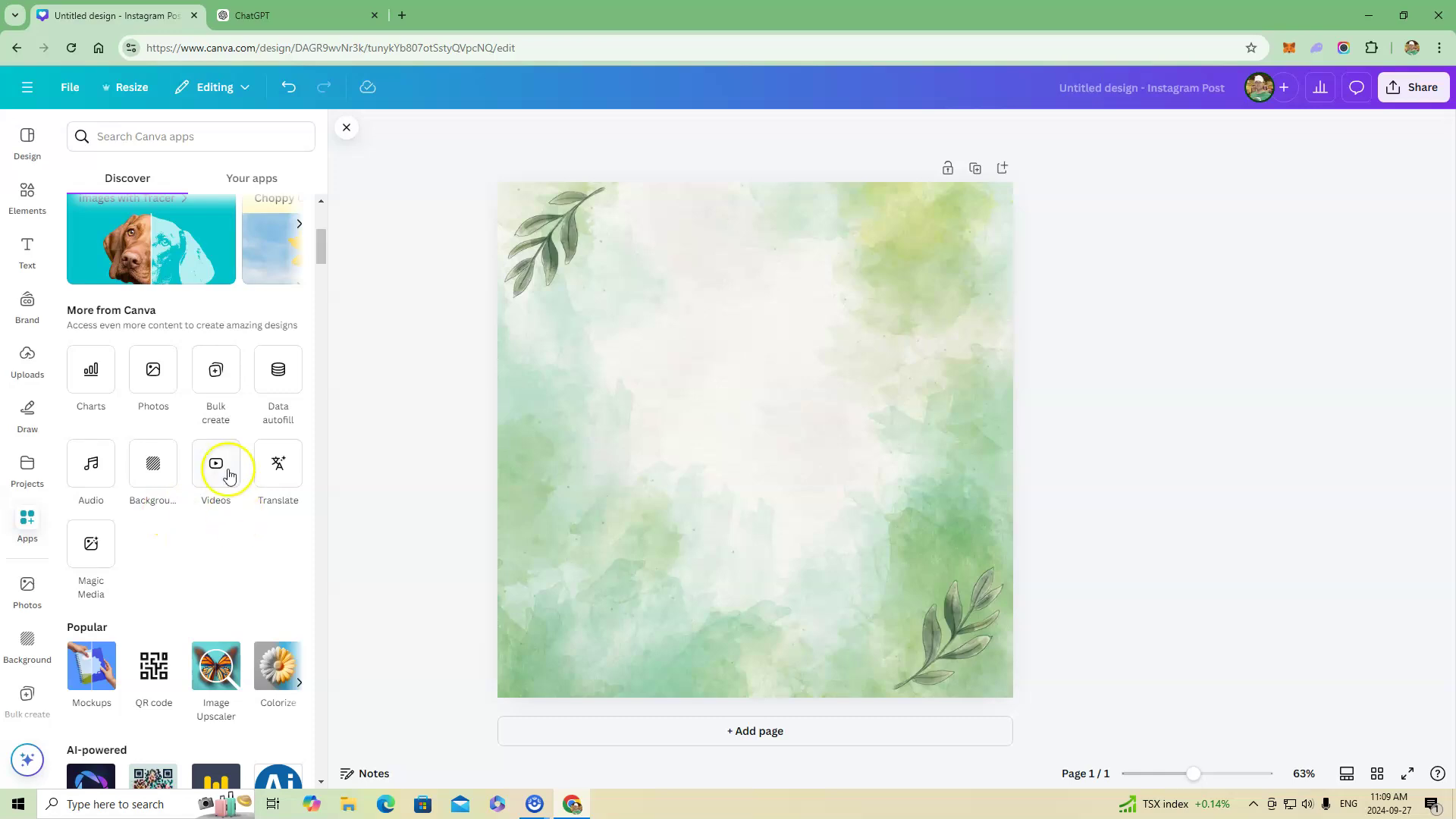
click(218, 374)
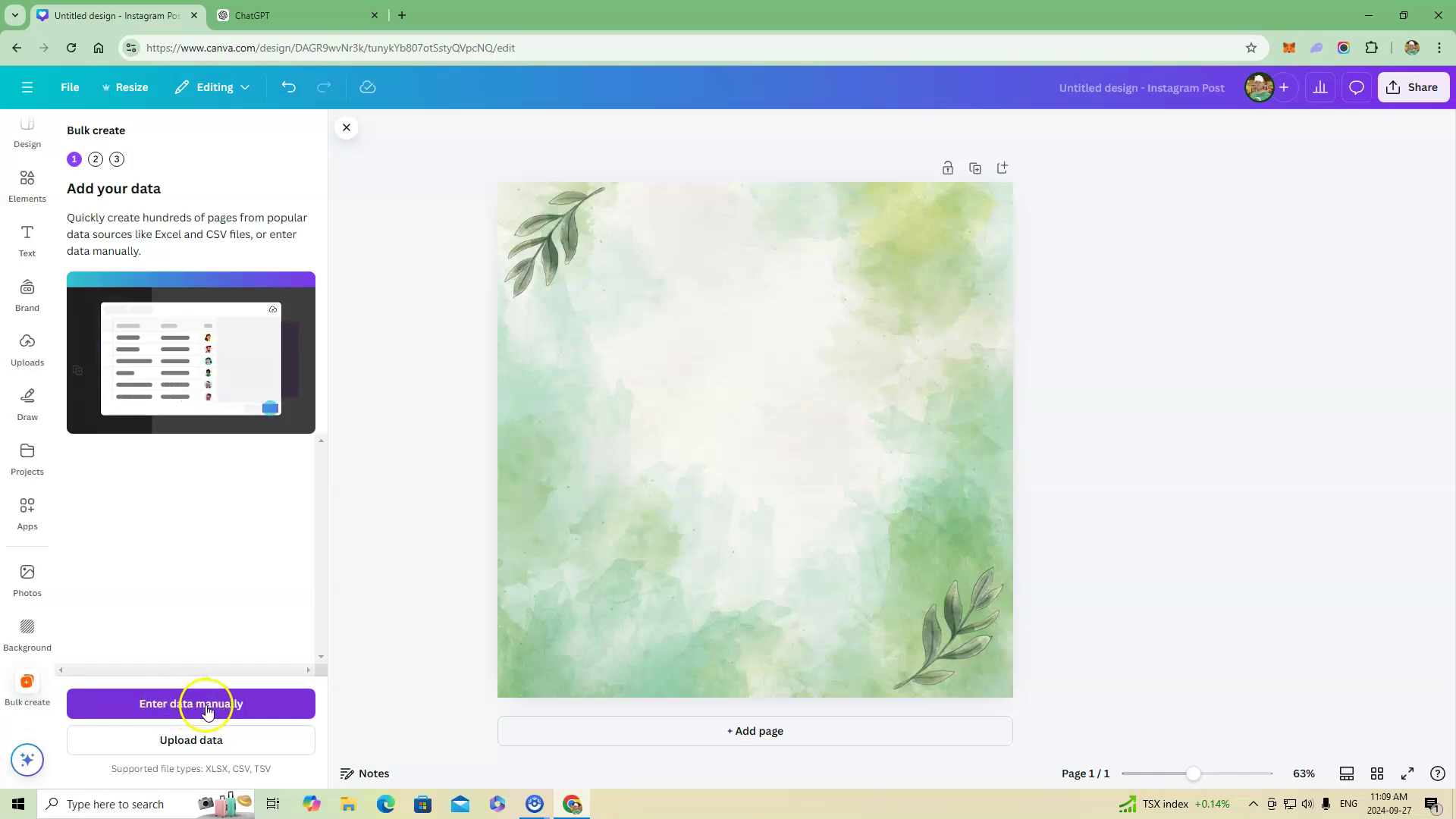
Choose manual data entry and paste the copied quotes into the Name column, starting at row 1
click(209, 708)
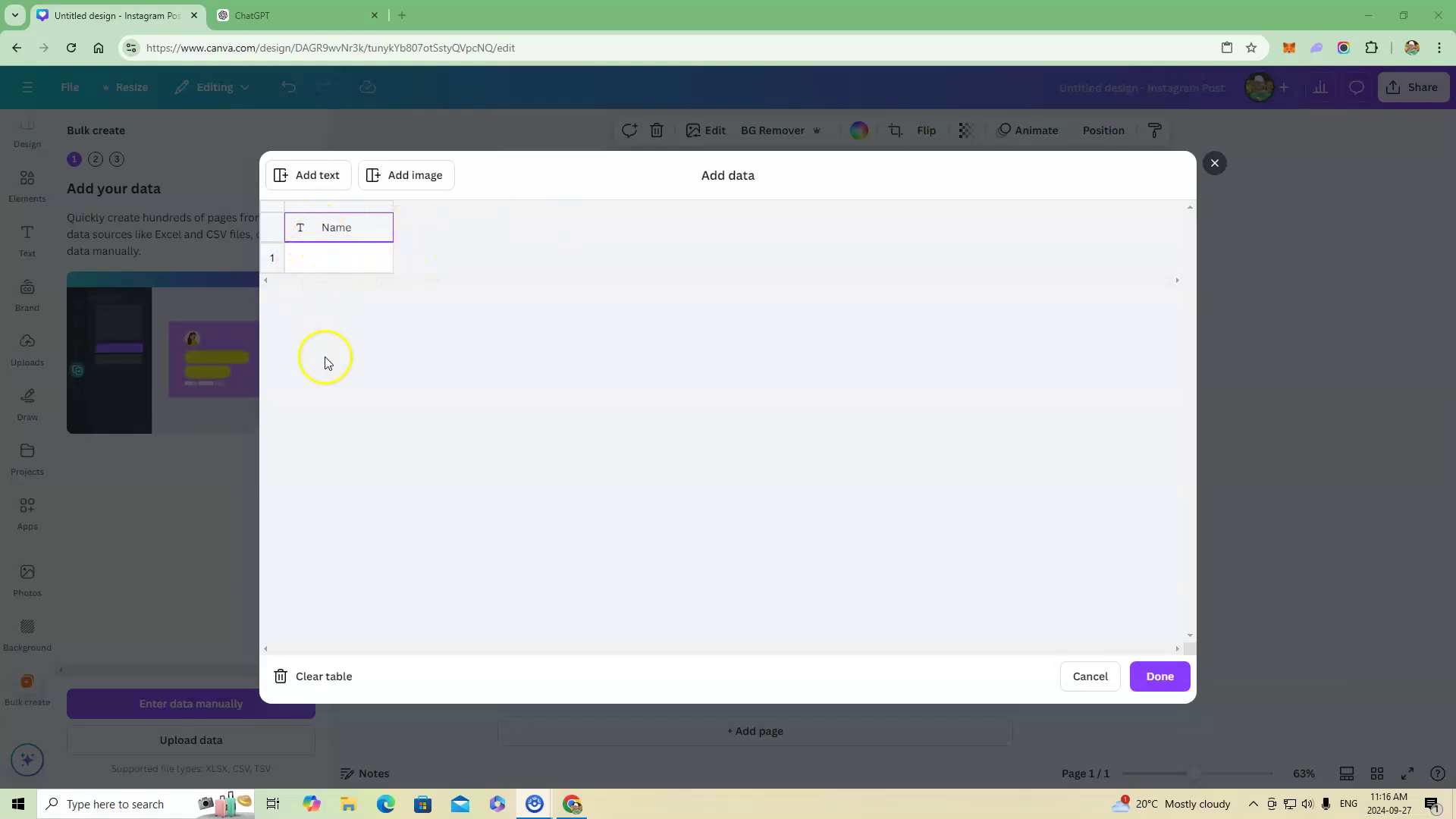
right_click(308, 262)
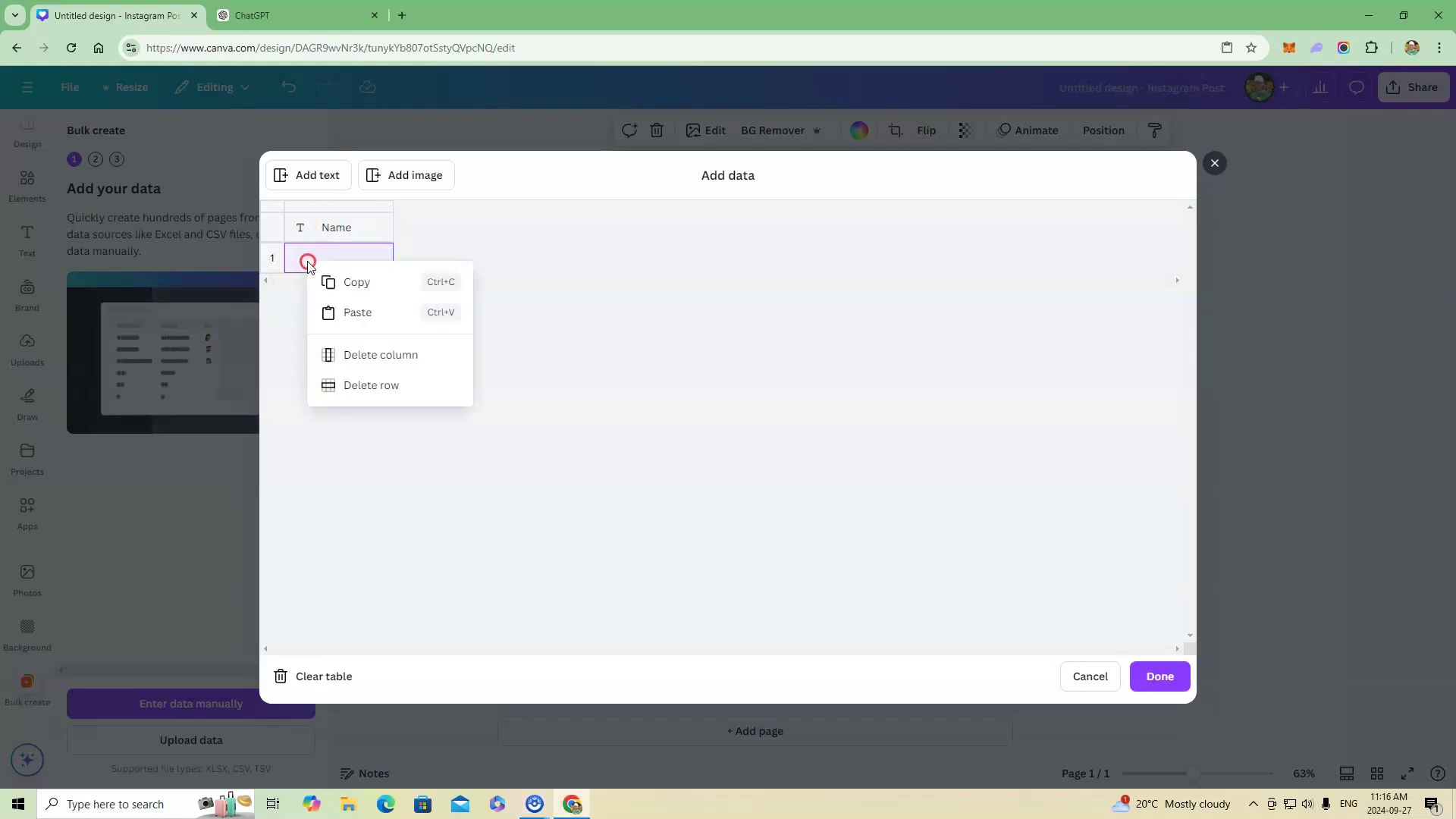
click(360, 319)
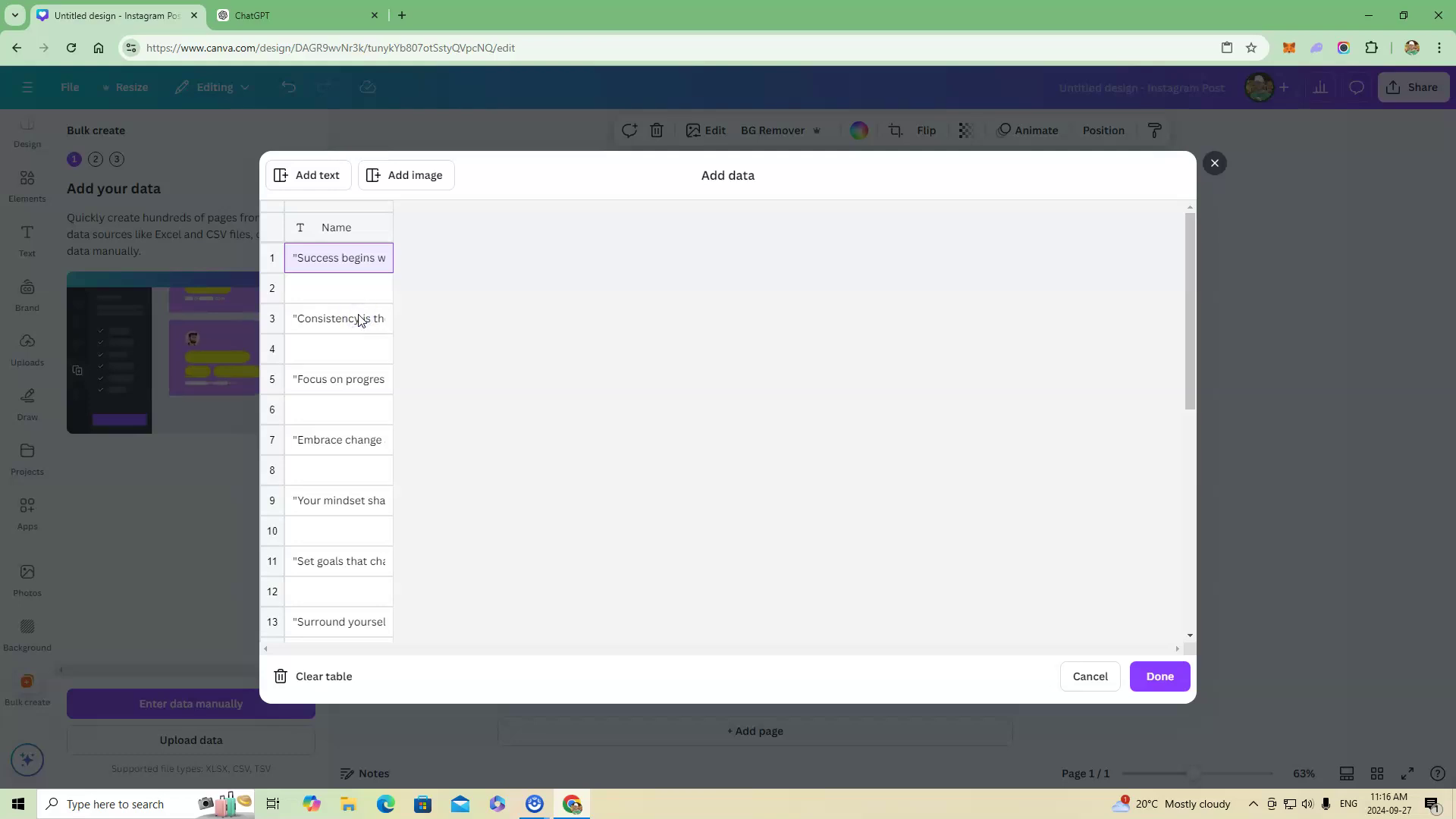
Check the pasted quotes down to row 29 and confirm the data table
scroll(620, 513, down, 6)
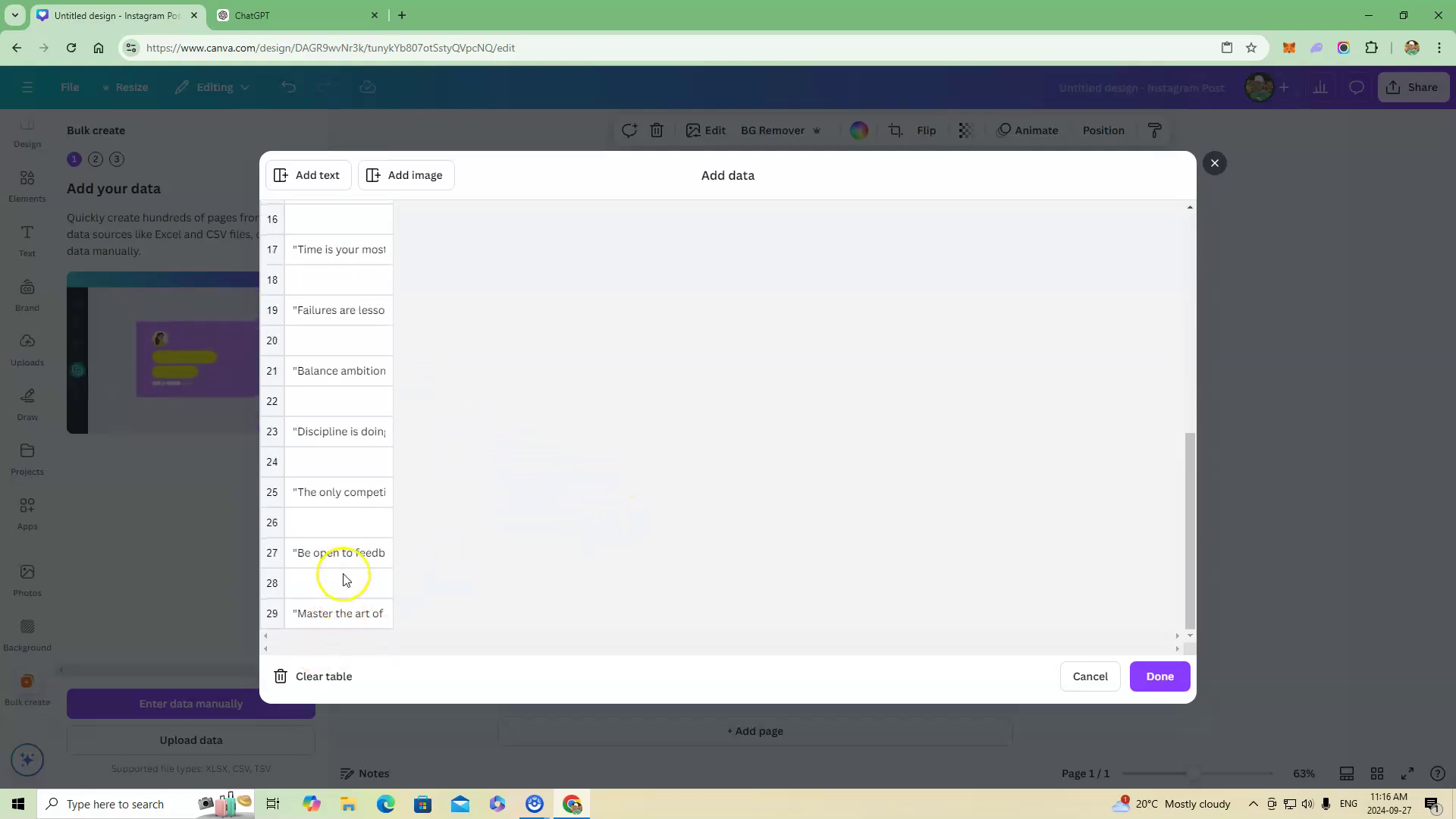
scroll(341, 568, up, 6)
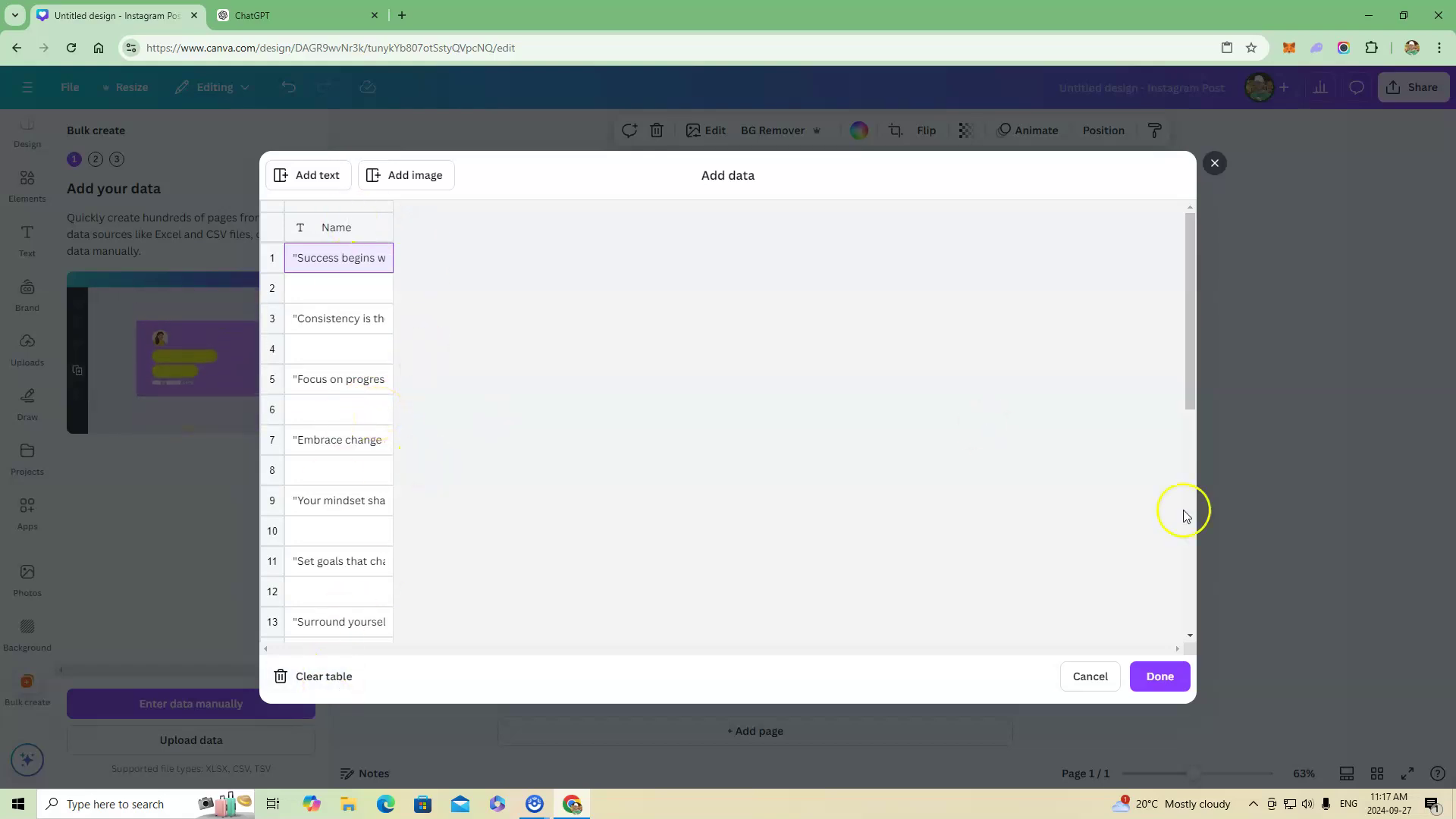
click(1159, 679)
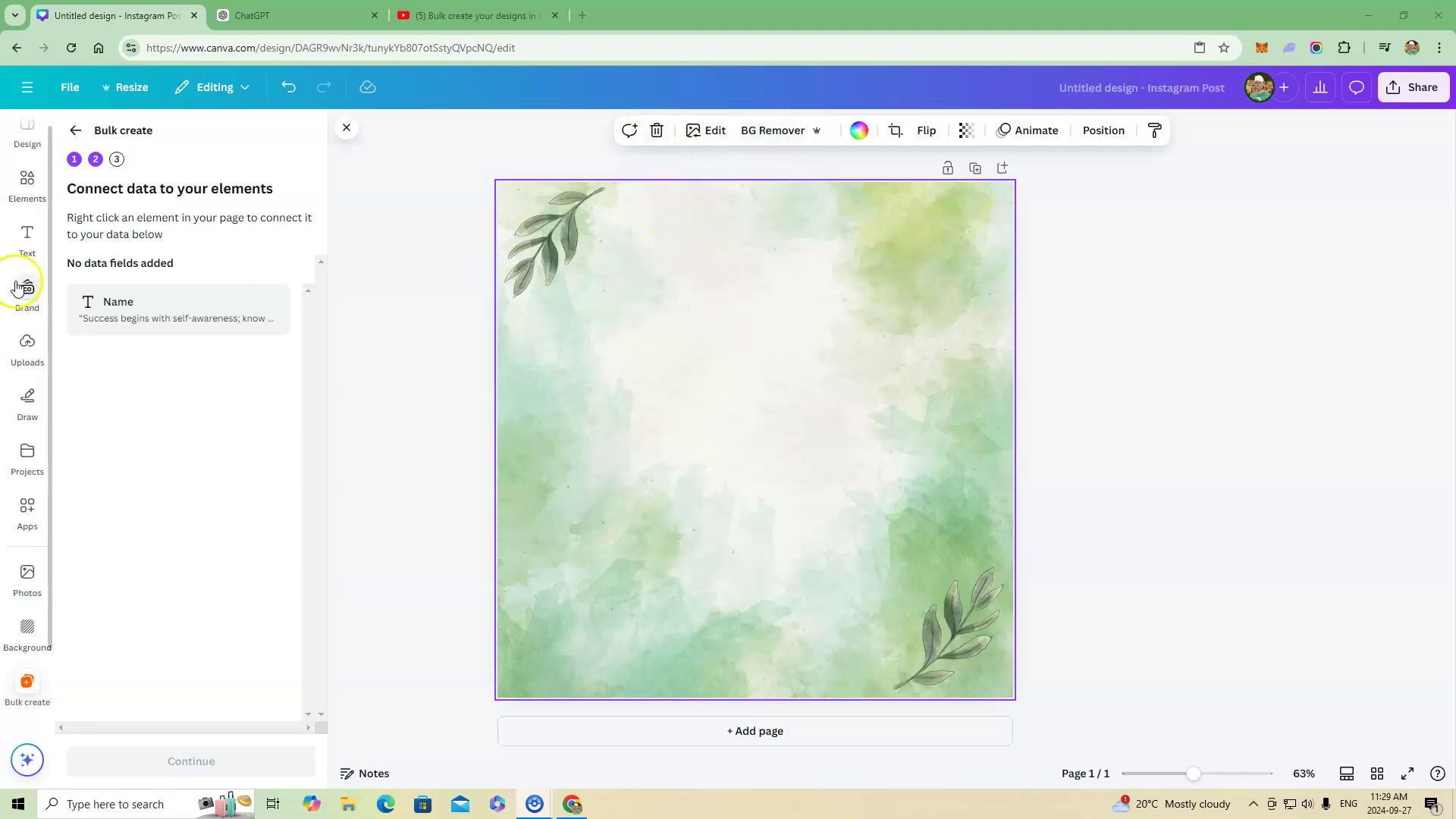
click(27, 237)
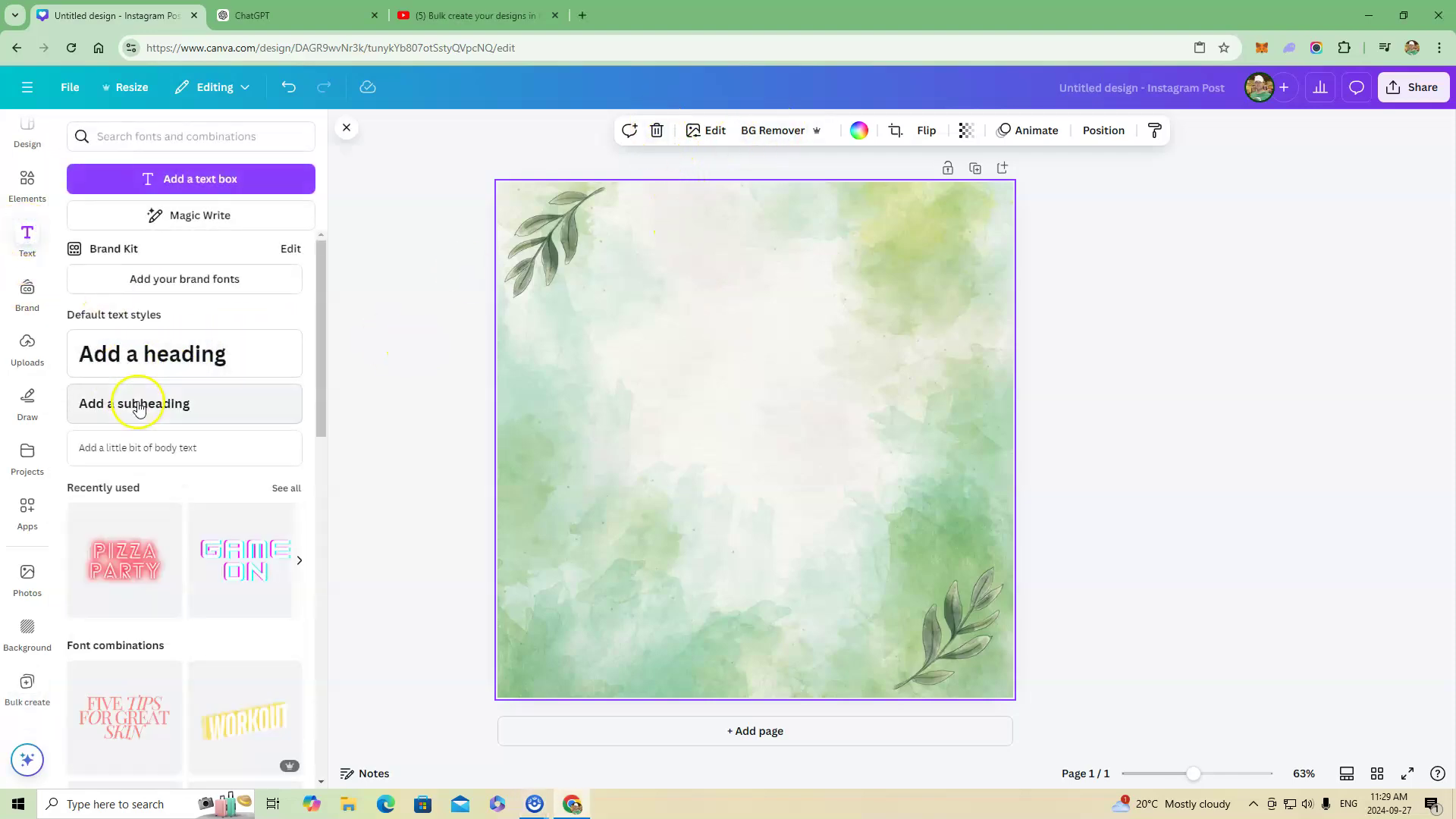
click(148, 352)
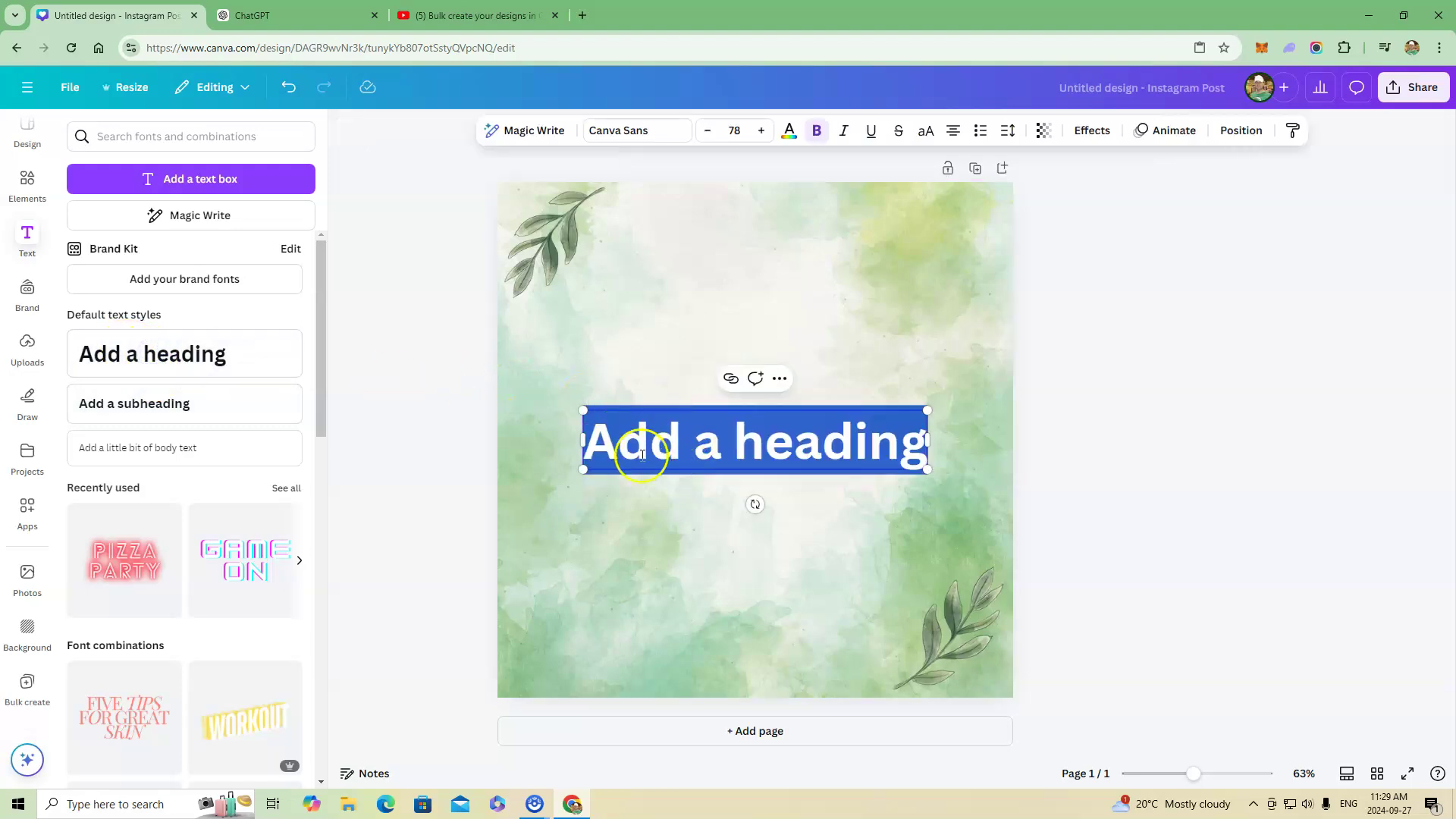
key(BackSpace)
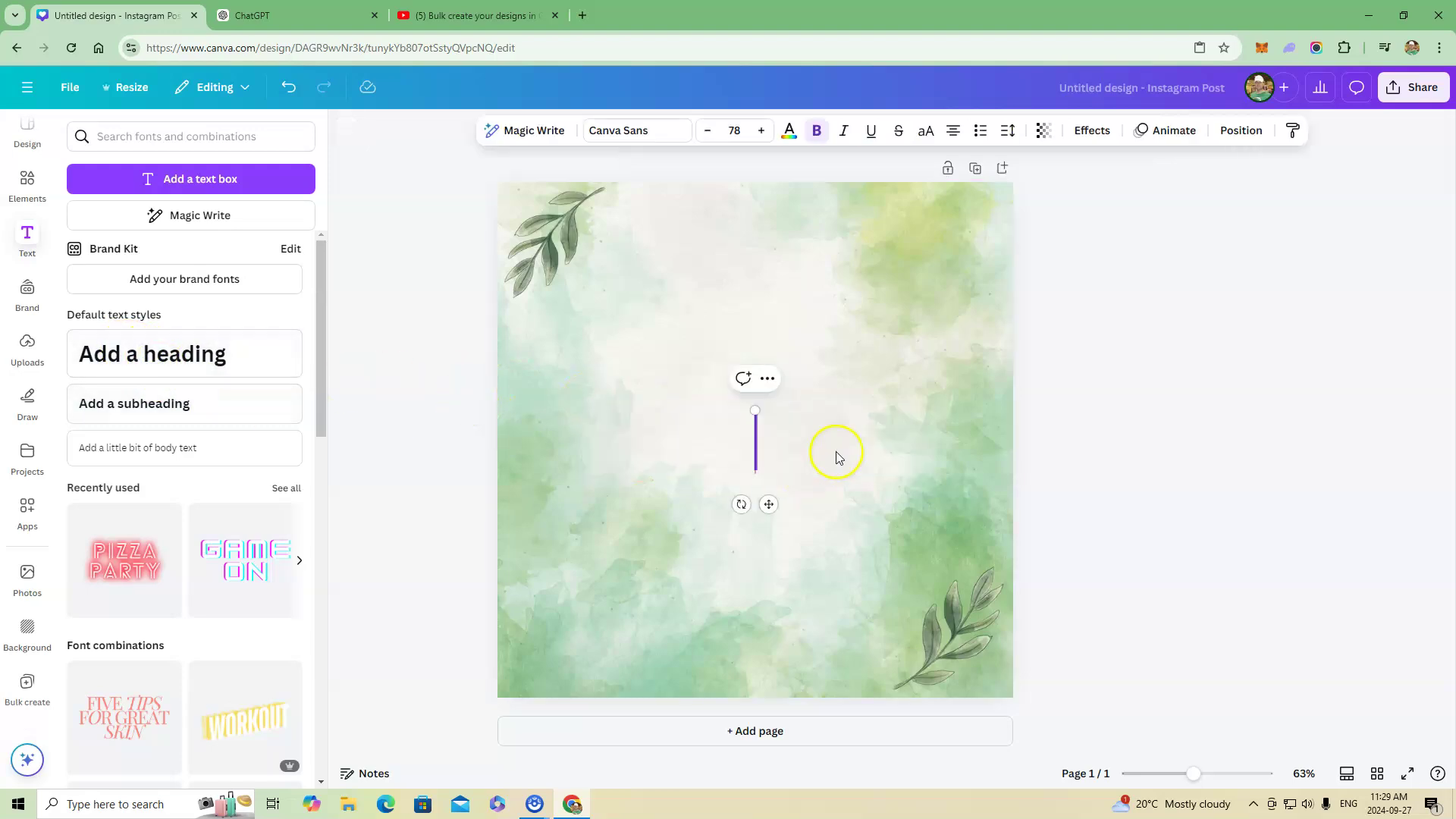
click(1208, 429)
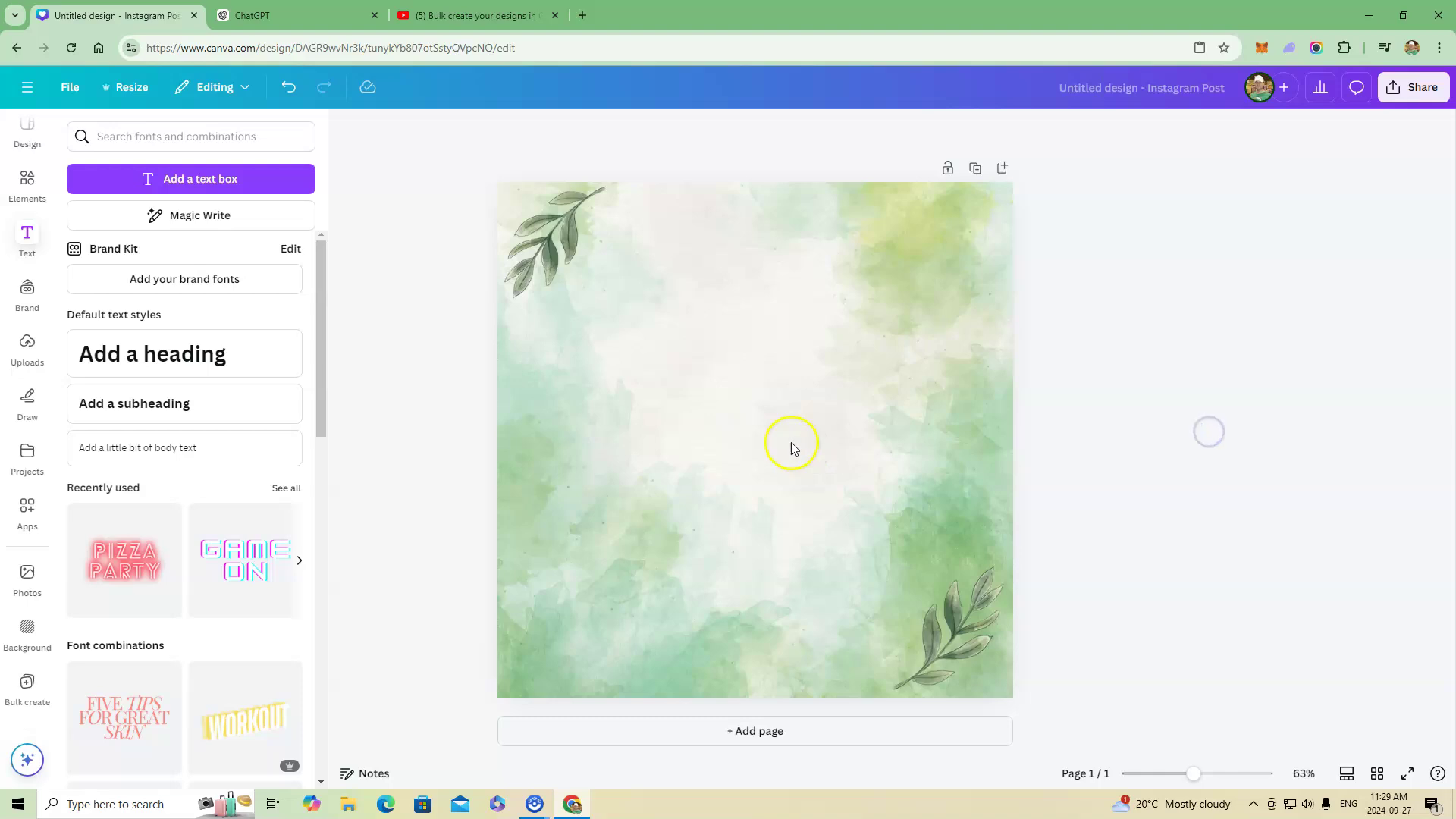
click(754, 433)
Add a subheading to the page in the Lilita One font at size 60
click(151, 402)
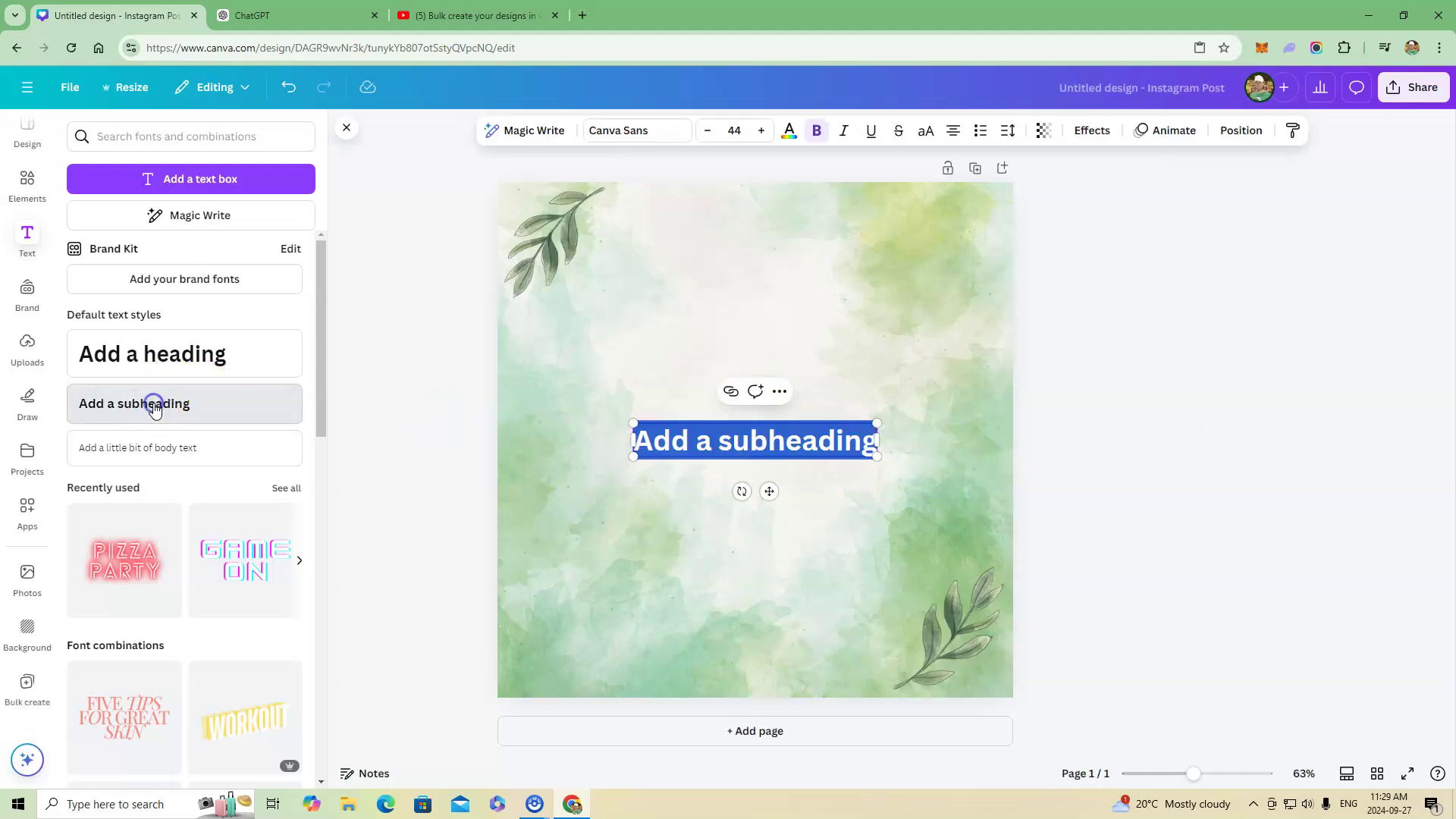
click(658, 131)
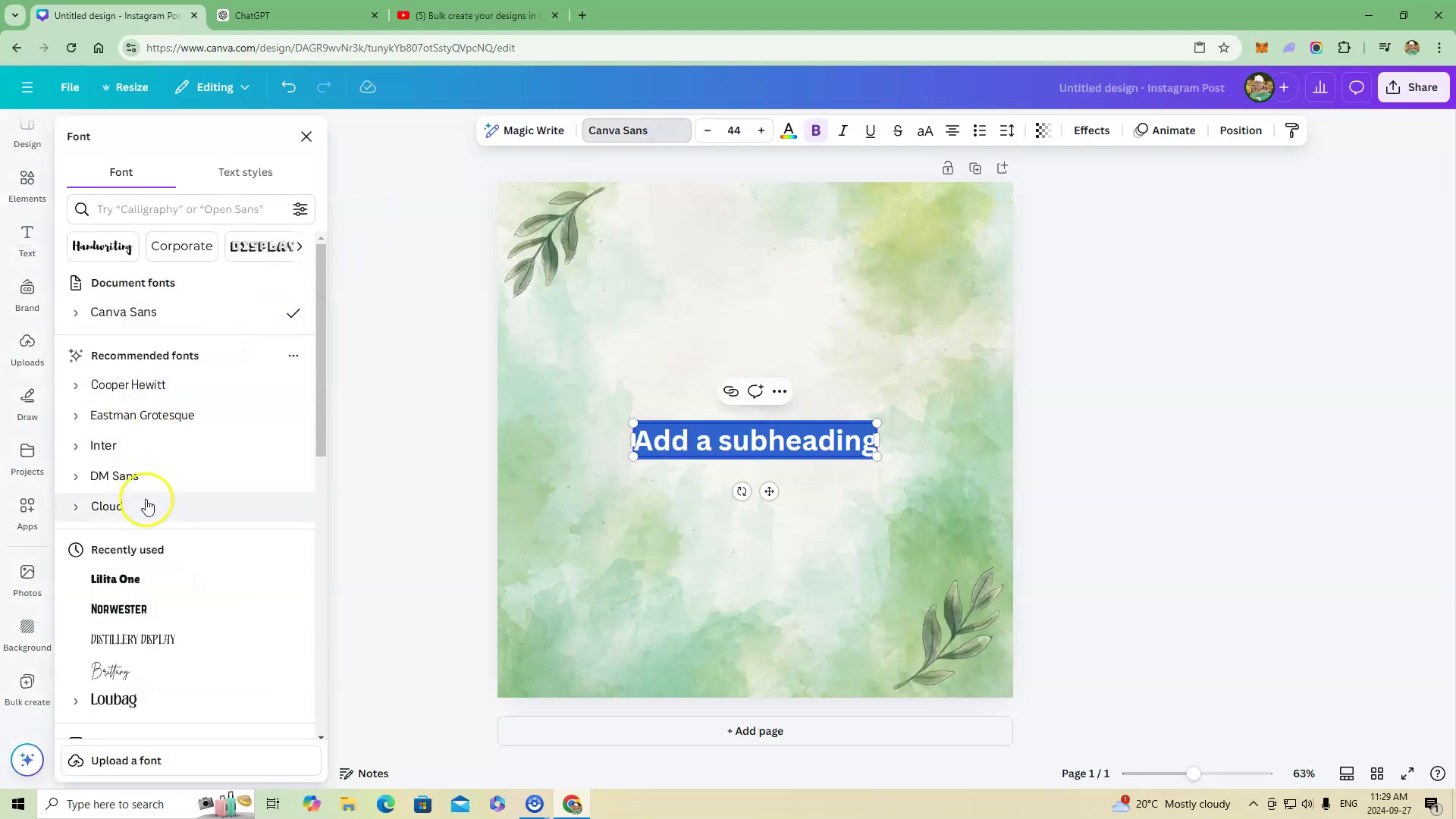
click(136, 581)
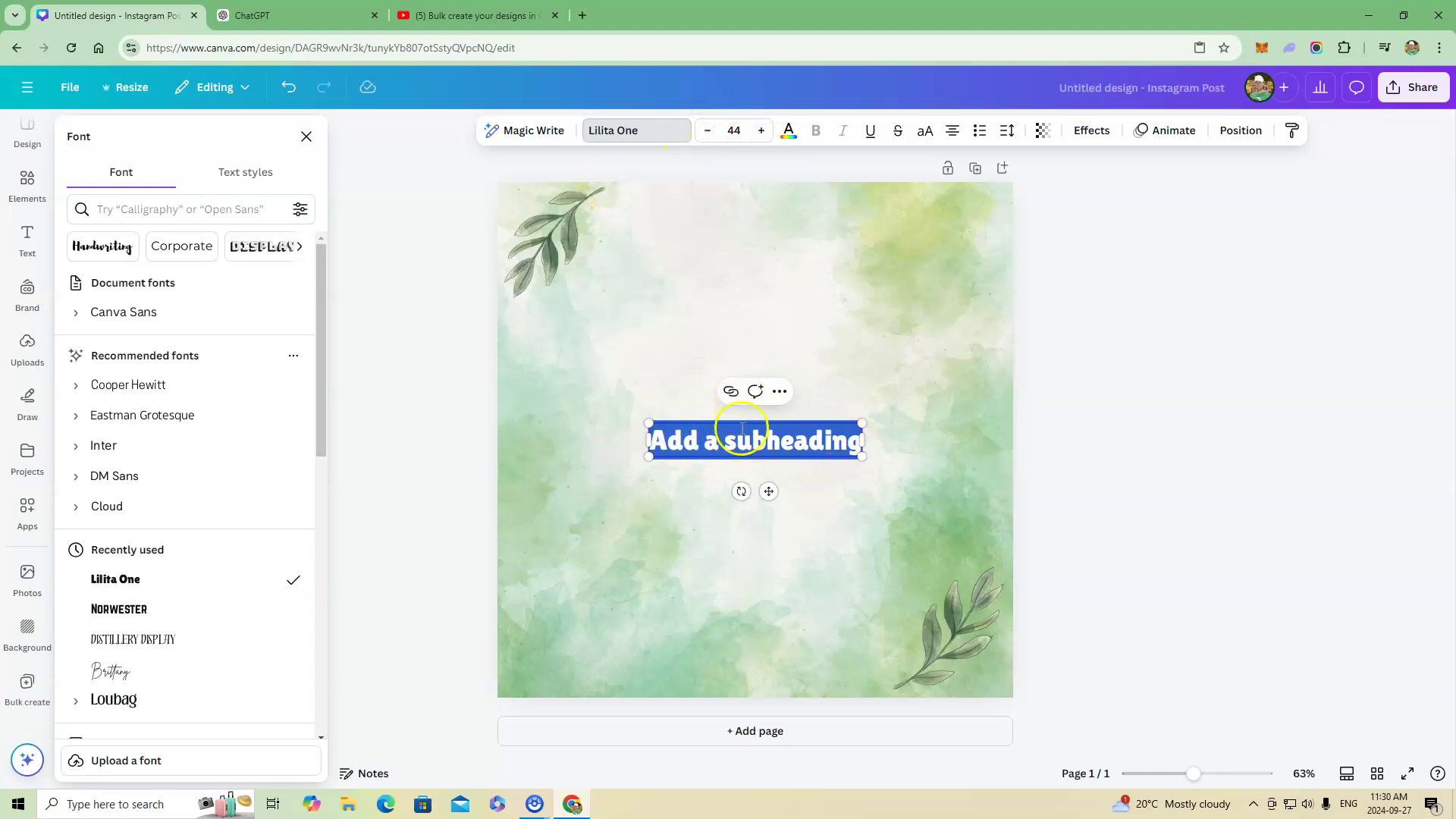
click(762, 133)
click(762, 133)
click(762, 133)
click(762, 134)
click(762, 134)
click(762, 133)
click(762, 134)
click(762, 133)
click(762, 134)
click(761, 133)
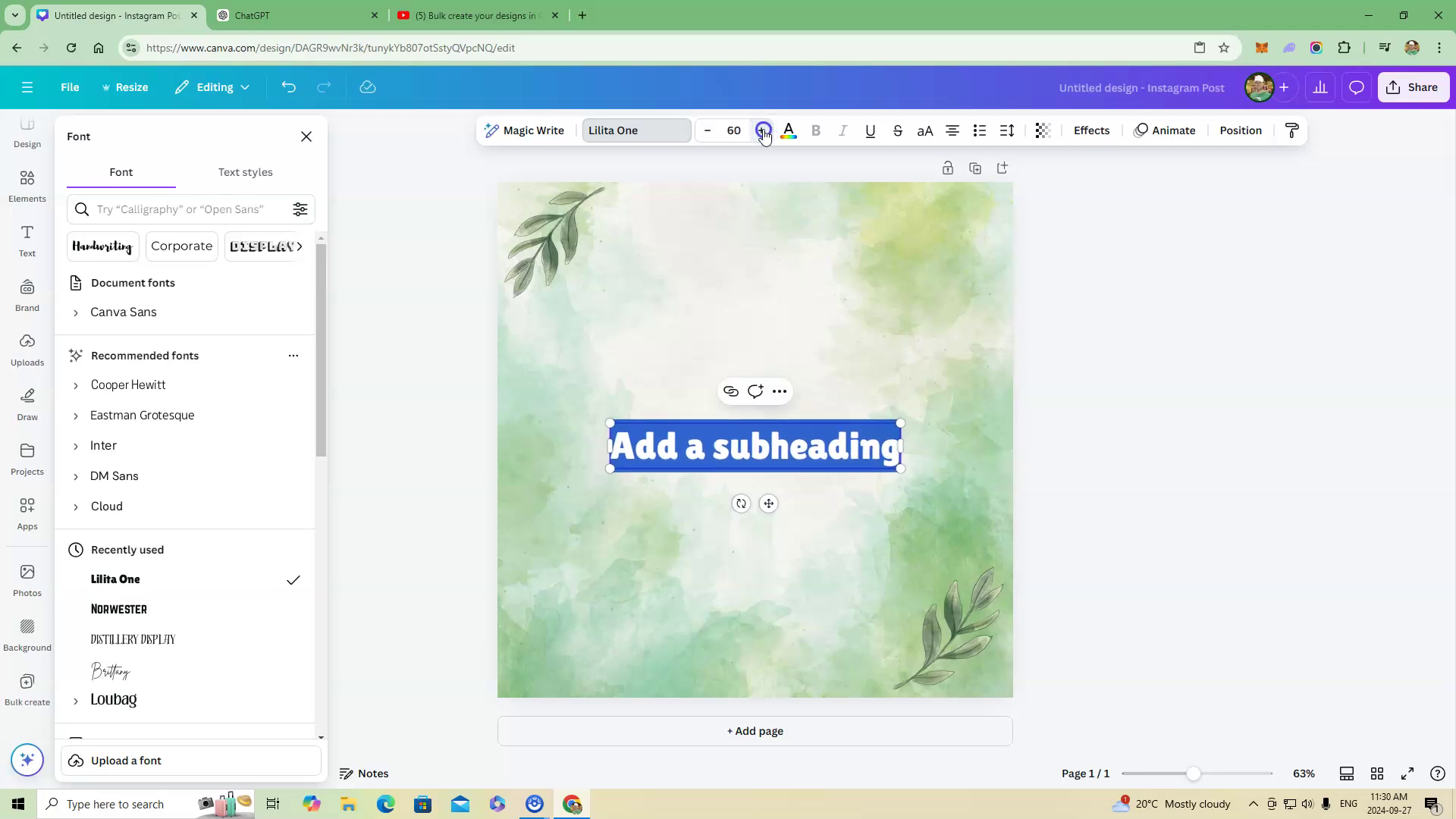
Move the subheading above the page centre and delete it
click(448, 371)
click(410, 397)
drag(716, 442, 727, 375)
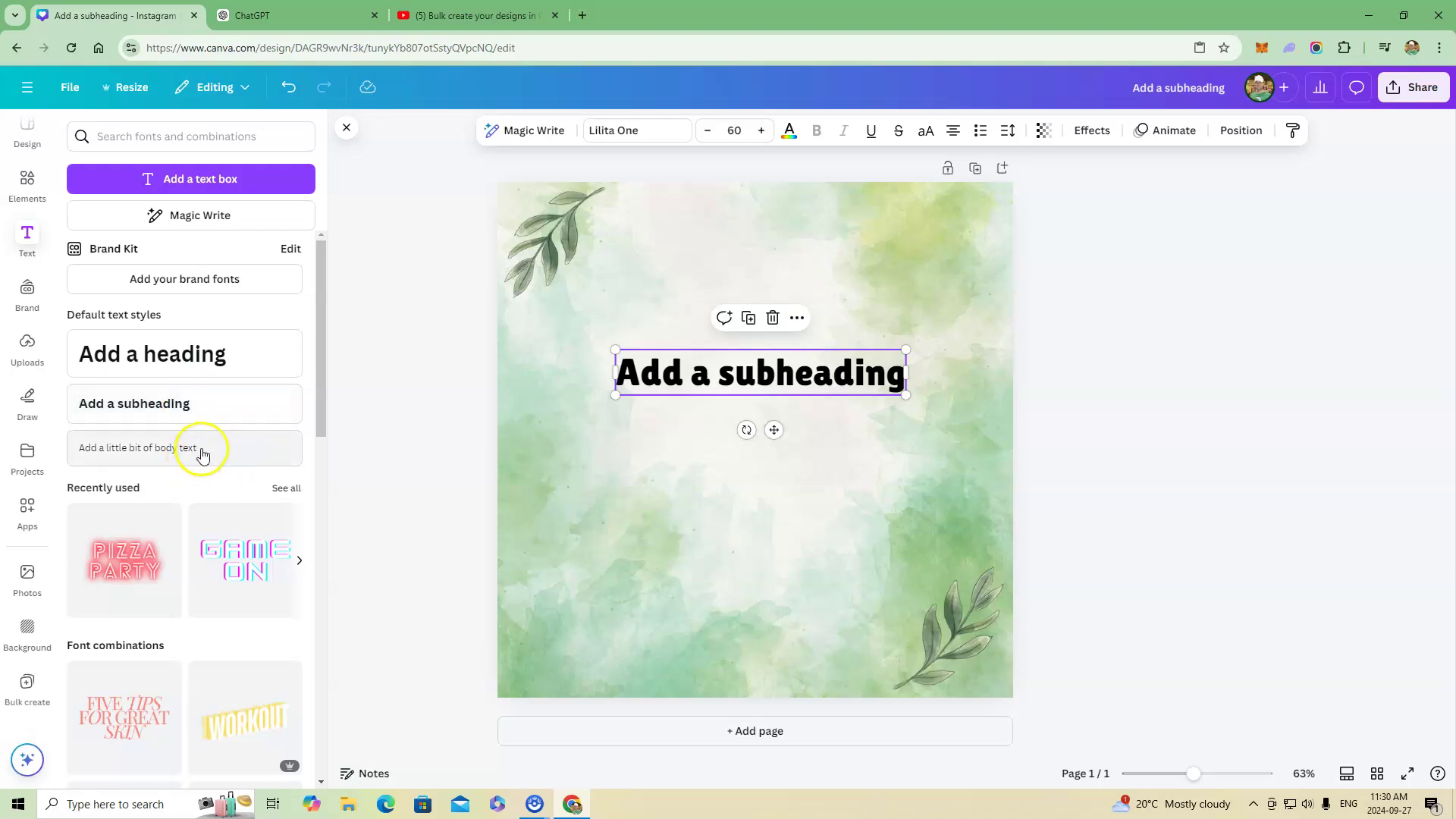
double_click(883, 385)
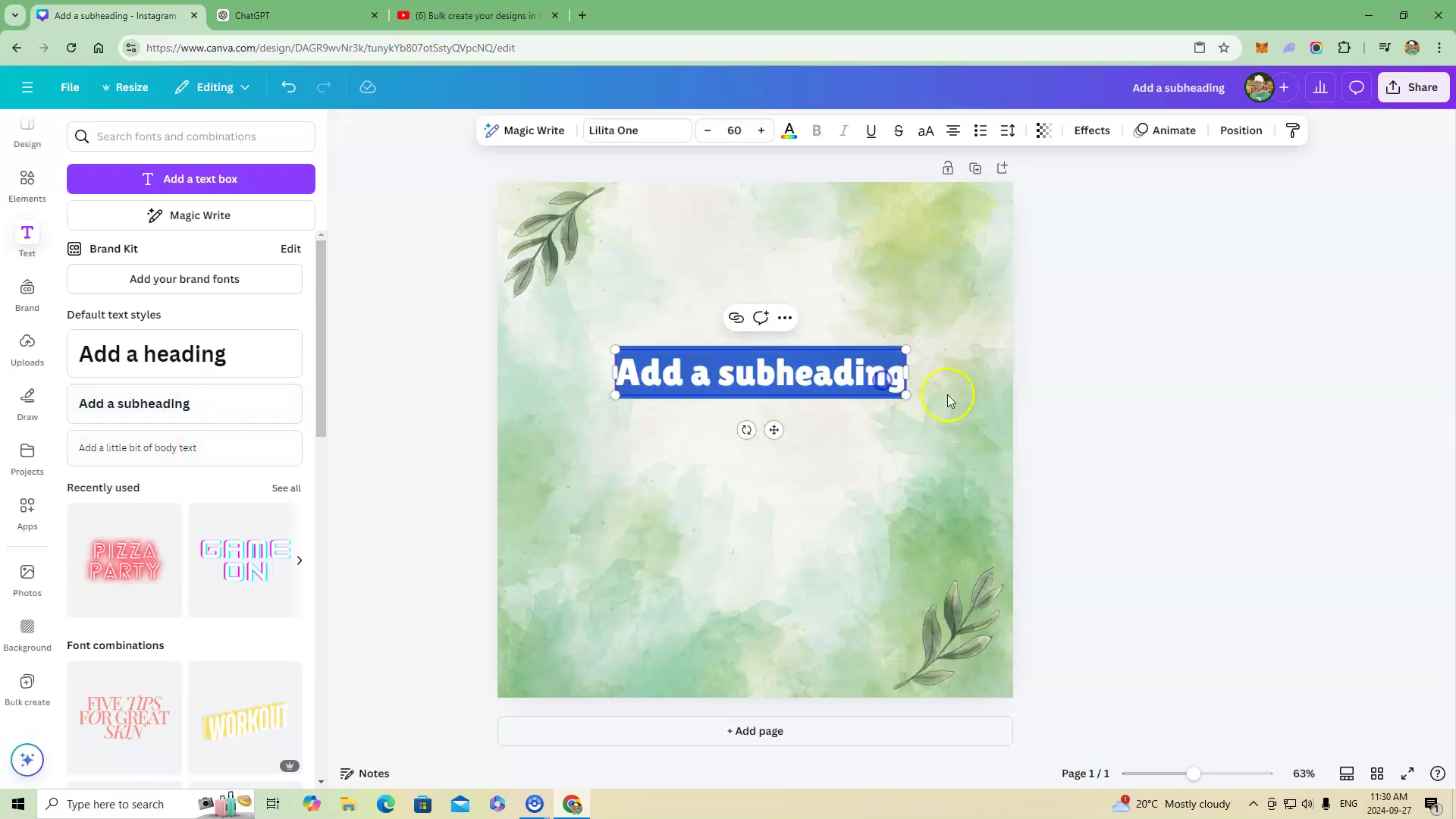
key(BackSpace)
click(419, 431)
Add a body text box to the page and set its font to Lilita One
click(196, 450)
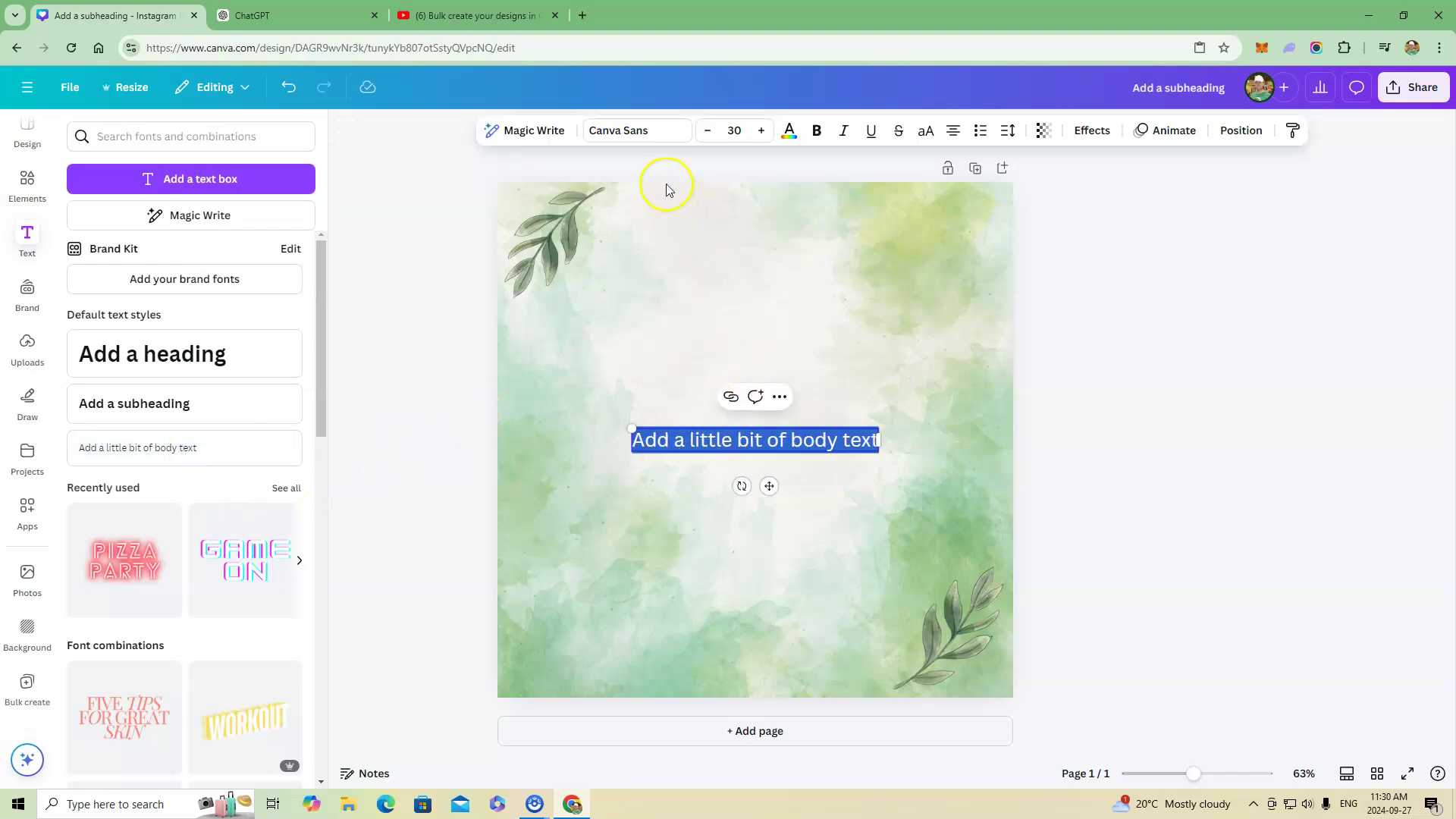
click(662, 127)
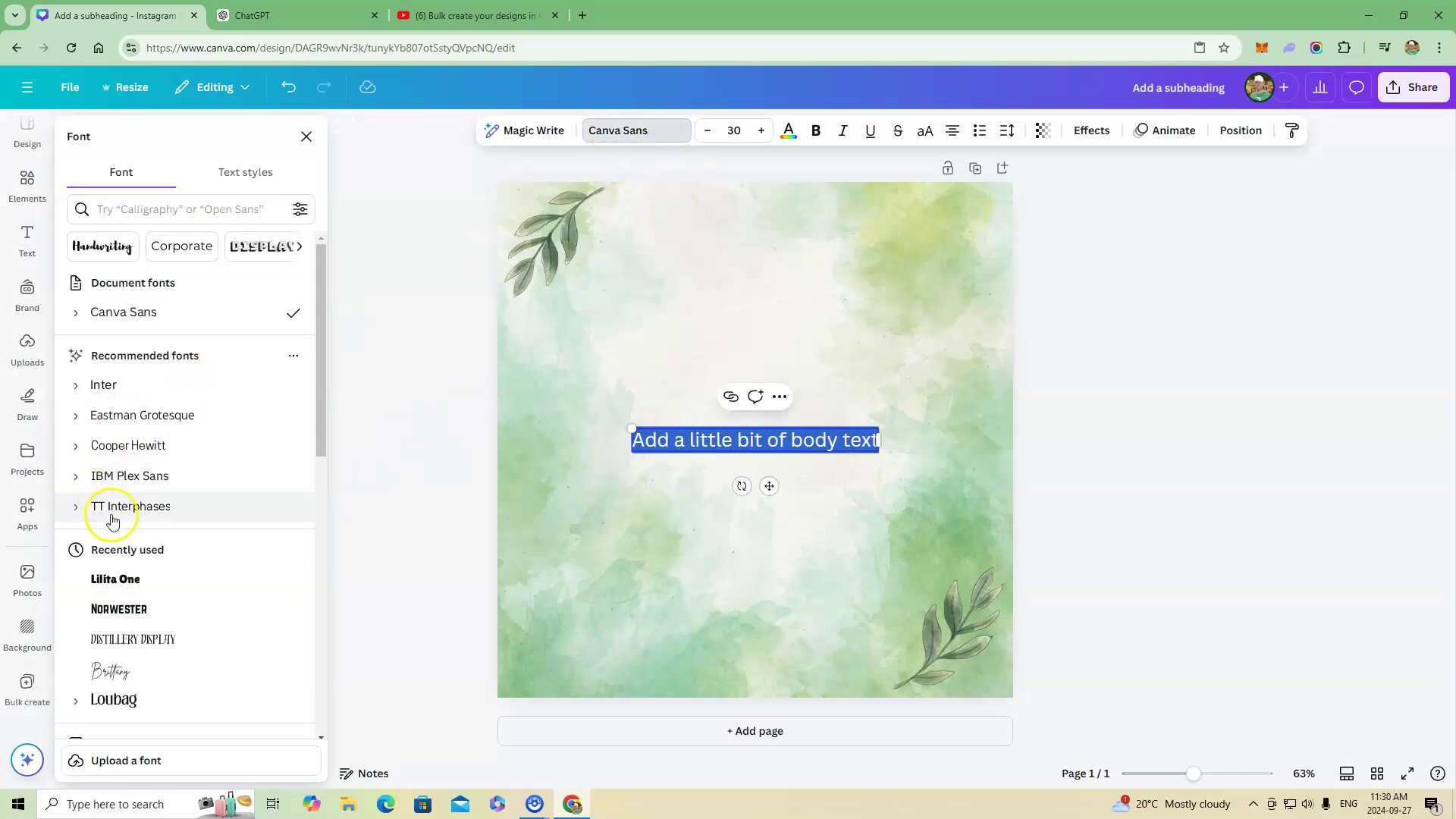
click(134, 578)
click(1118, 436)
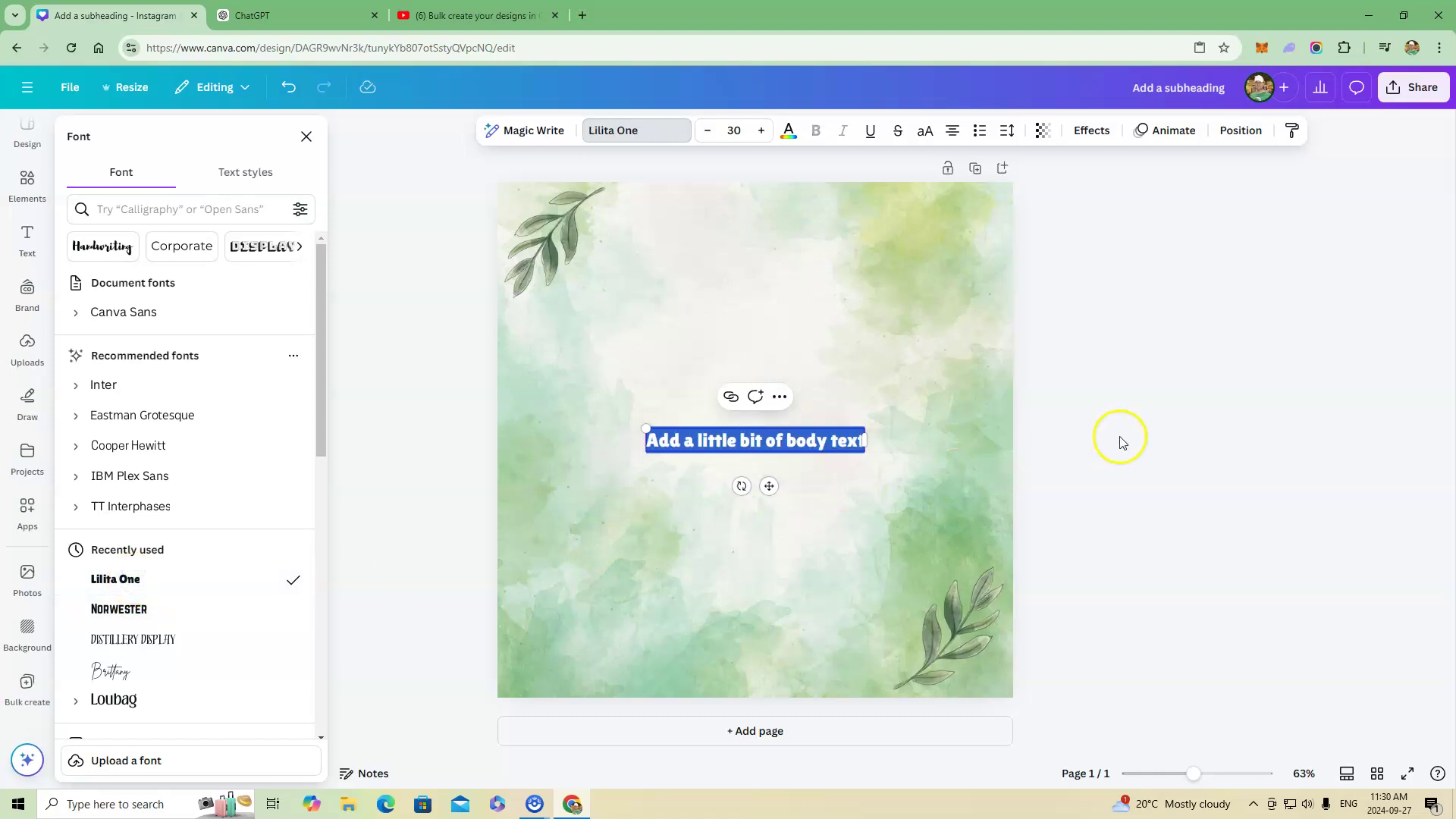
Increase the body text's font size to 45
click(761, 130)
click(761, 130)
click(761, 130)
click(761, 131)
click(761, 131)
click(761, 131)
click(761, 130)
click(761, 130)
click(761, 131)
click(761, 130)
click(762, 130)
click(761, 130)
click(761, 131)
click(761, 130)
click(761, 130)
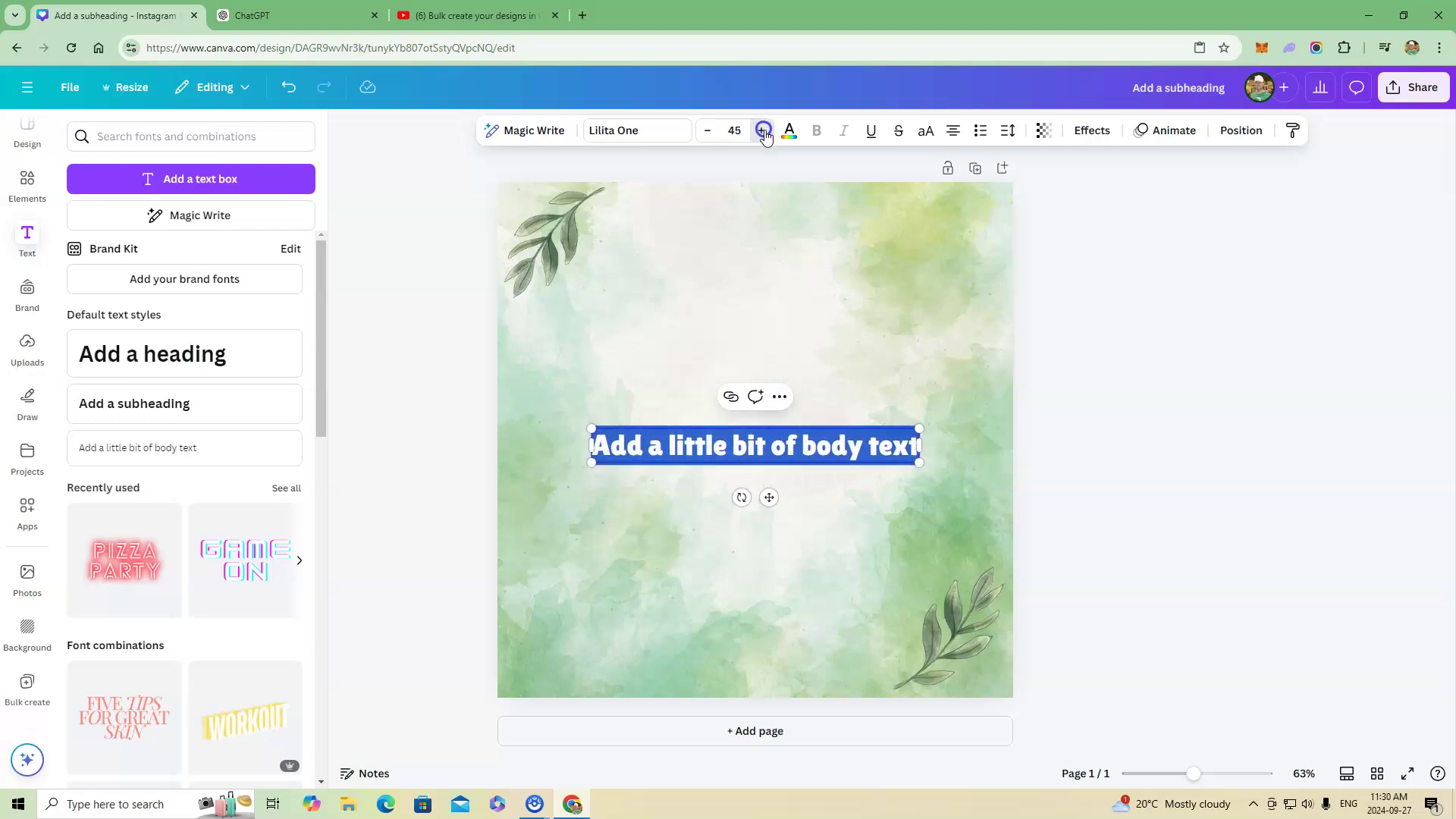
click(1209, 516)
Align the body text box to the vertical middle of the page
drag(830, 458, 812, 407)
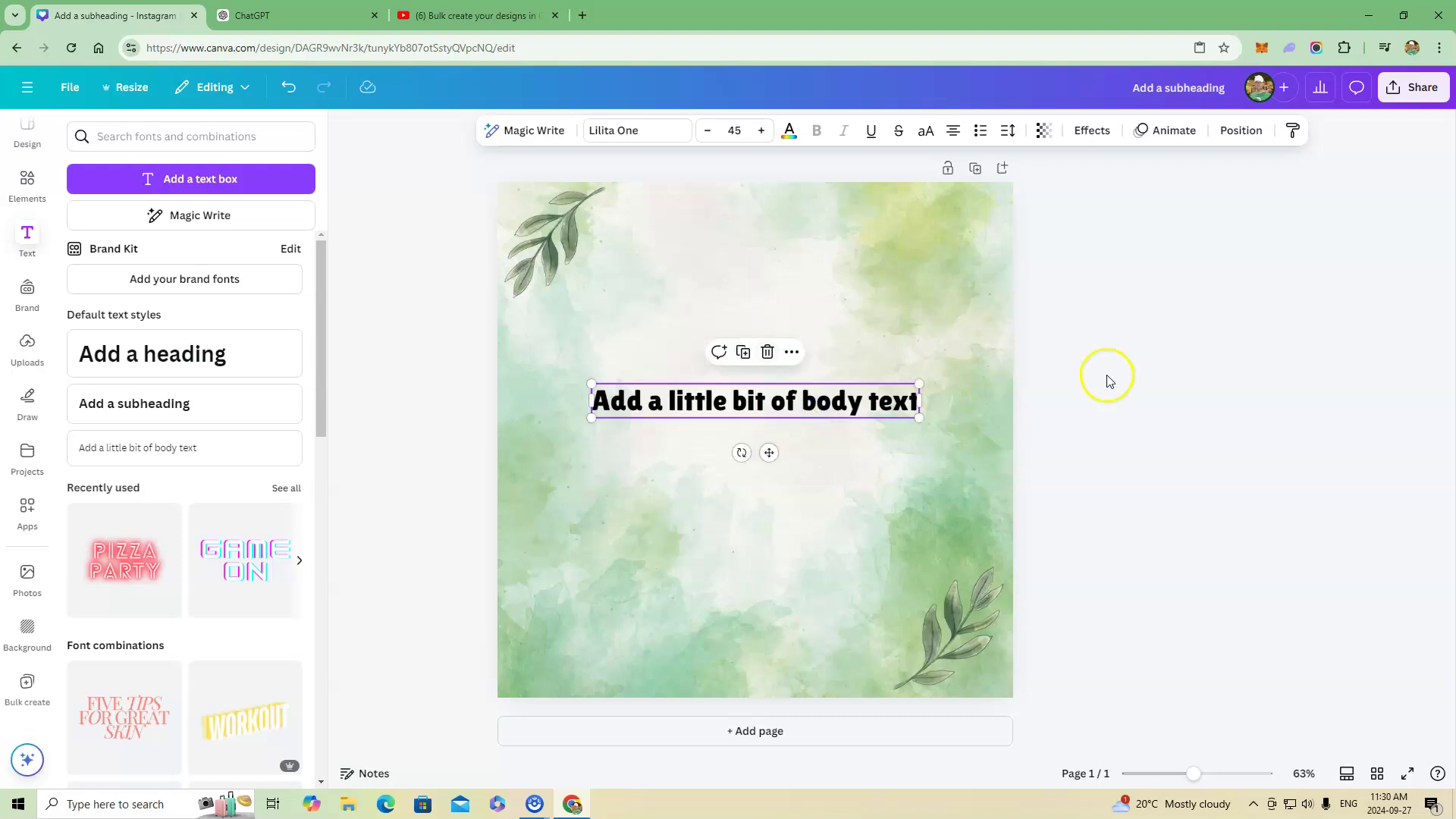
click(1230, 132)
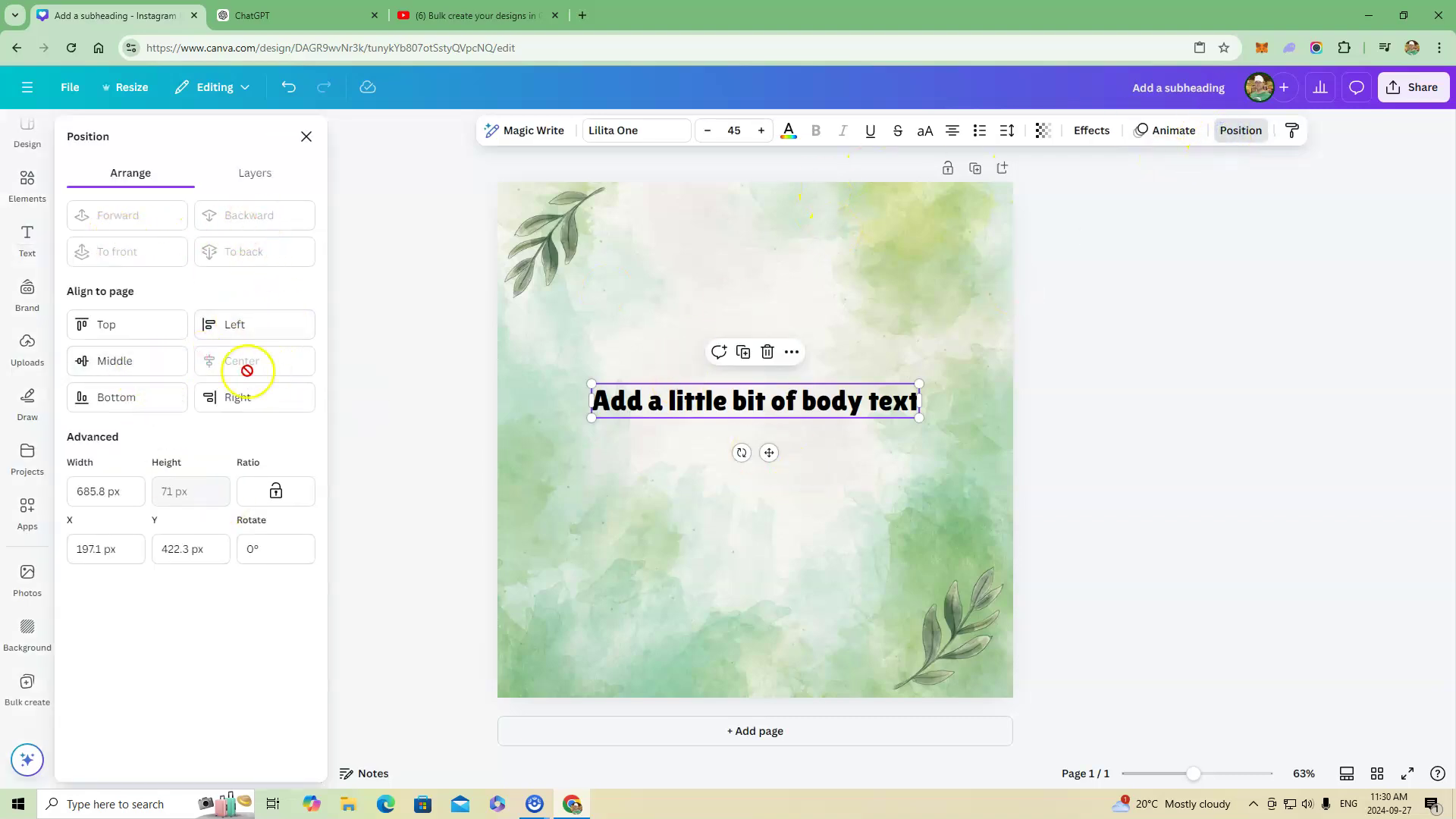
click(120, 360)
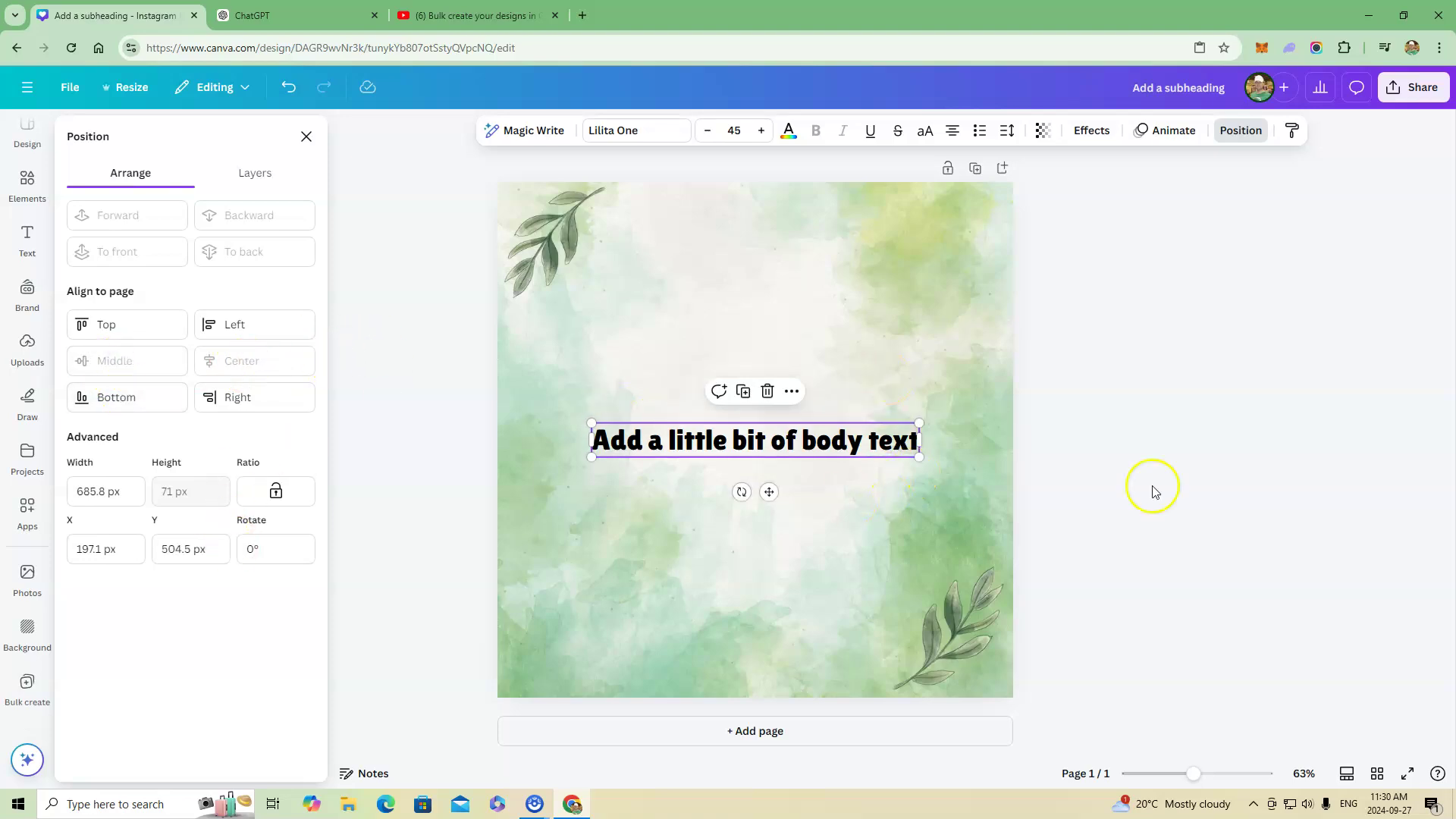
click(1241, 467)
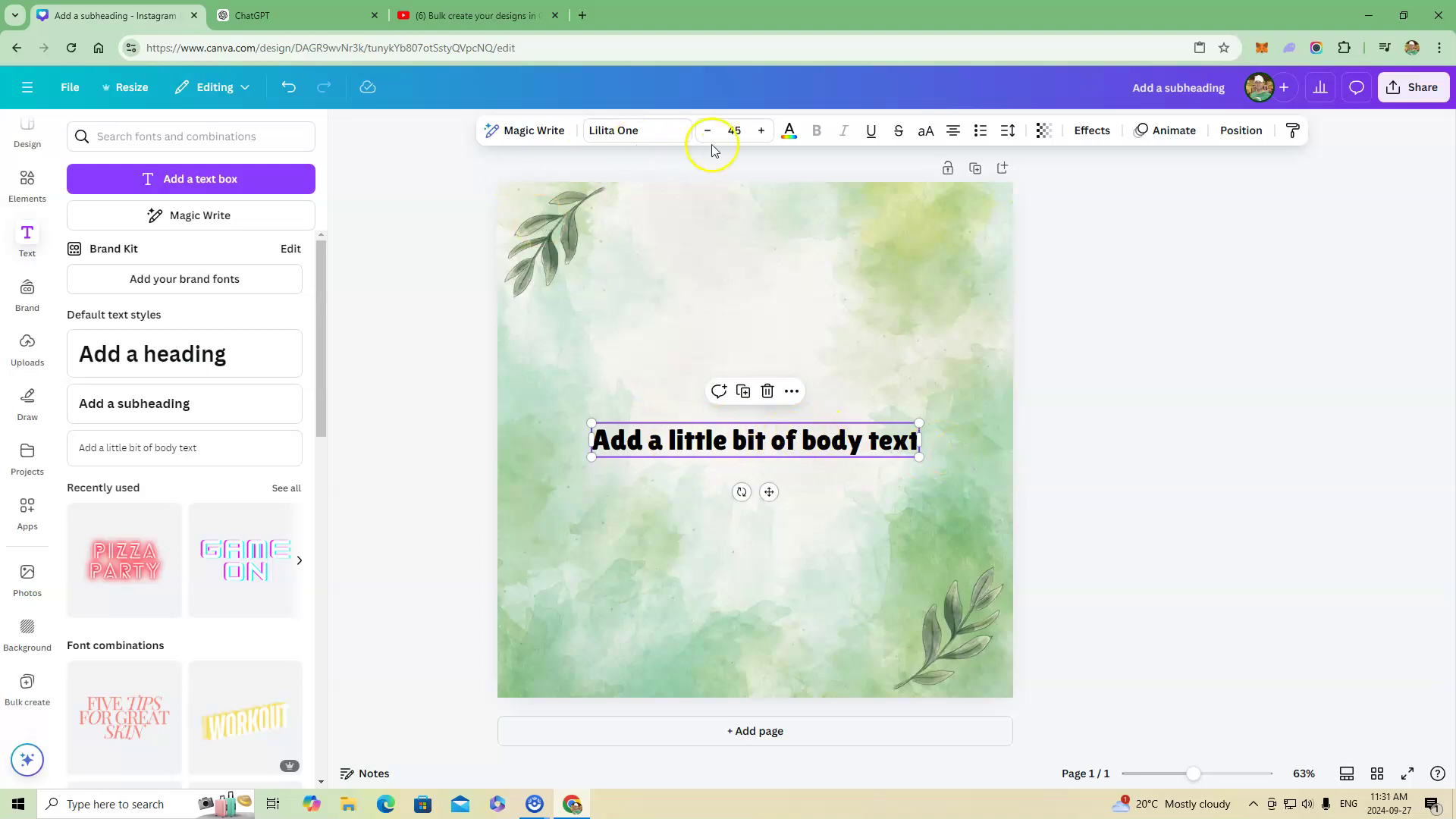
Try green, off-white and white on the body text, and settle on the very dark green #132814 from the leaf photo colours
click(788, 131)
click(749, 489)
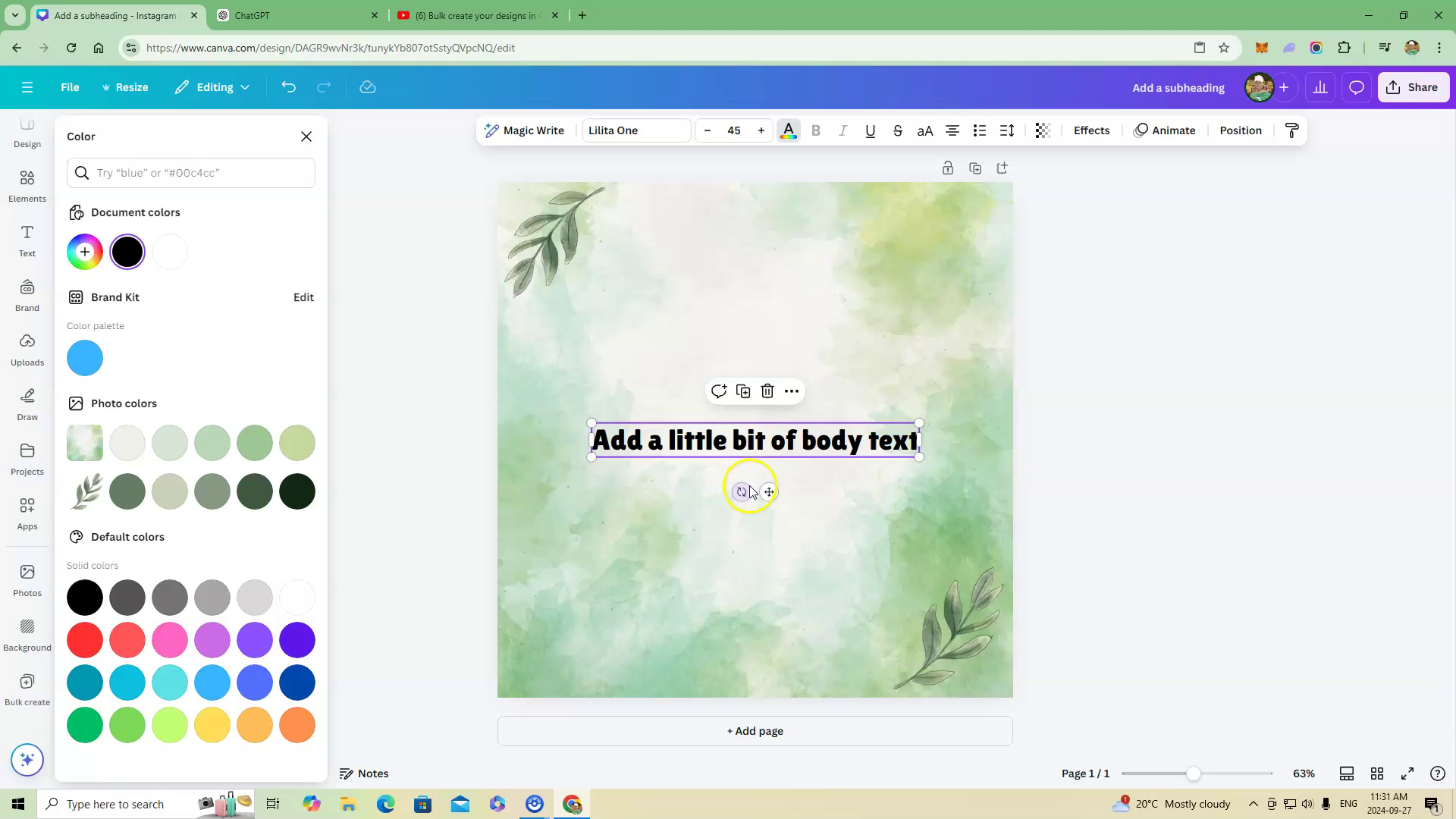
click(89, 718)
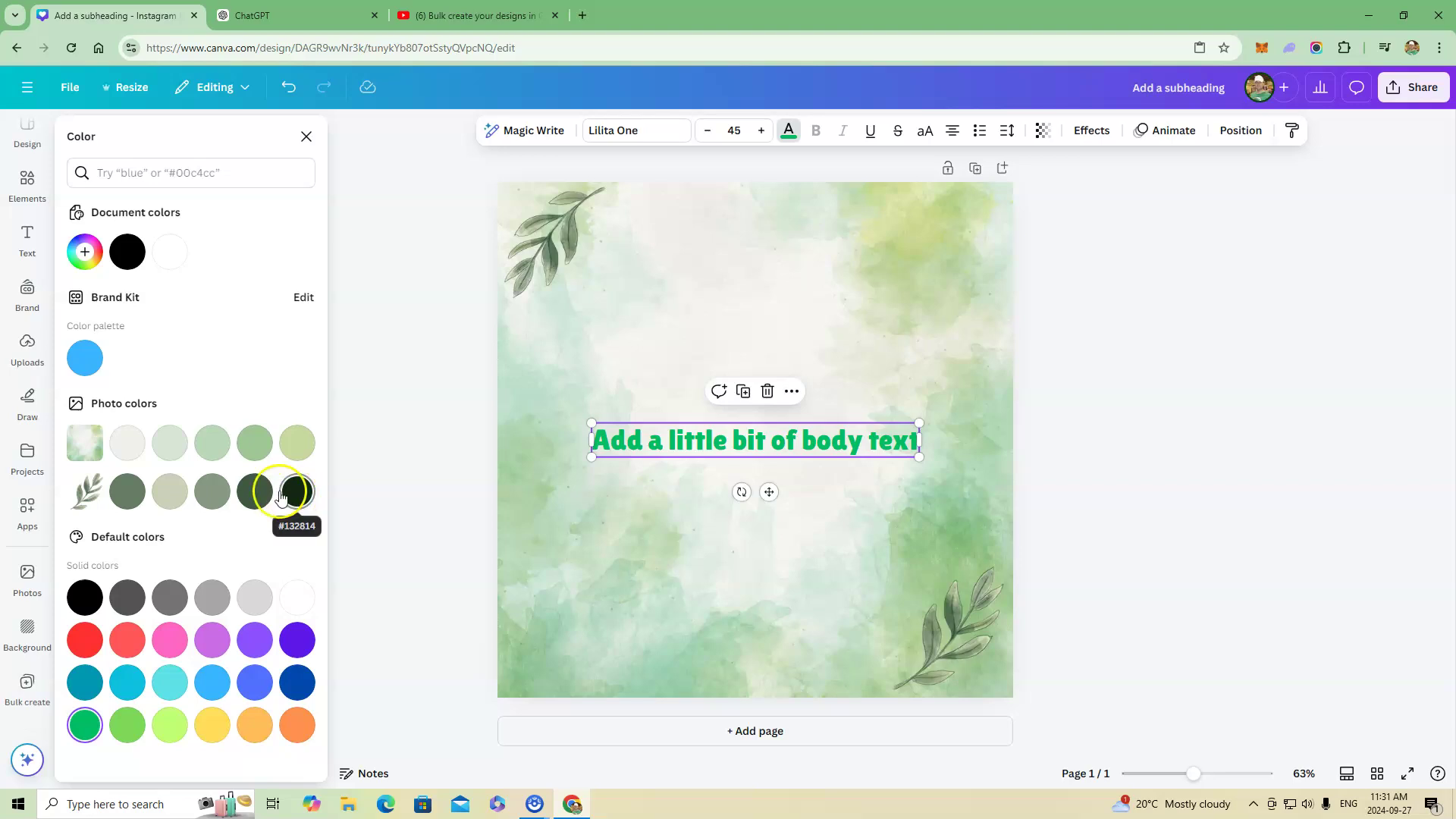
click(257, 493)
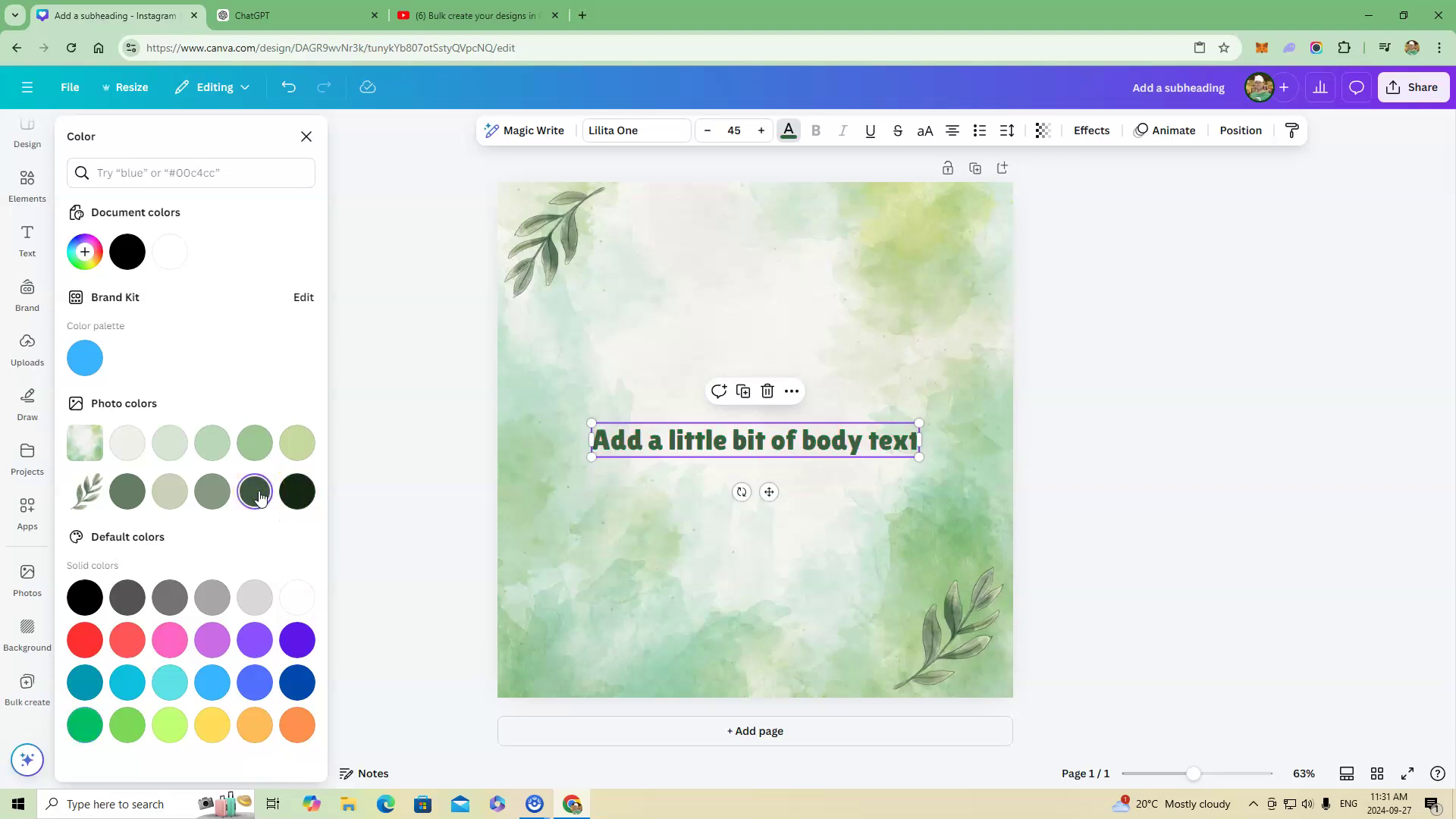
click(297, 494)
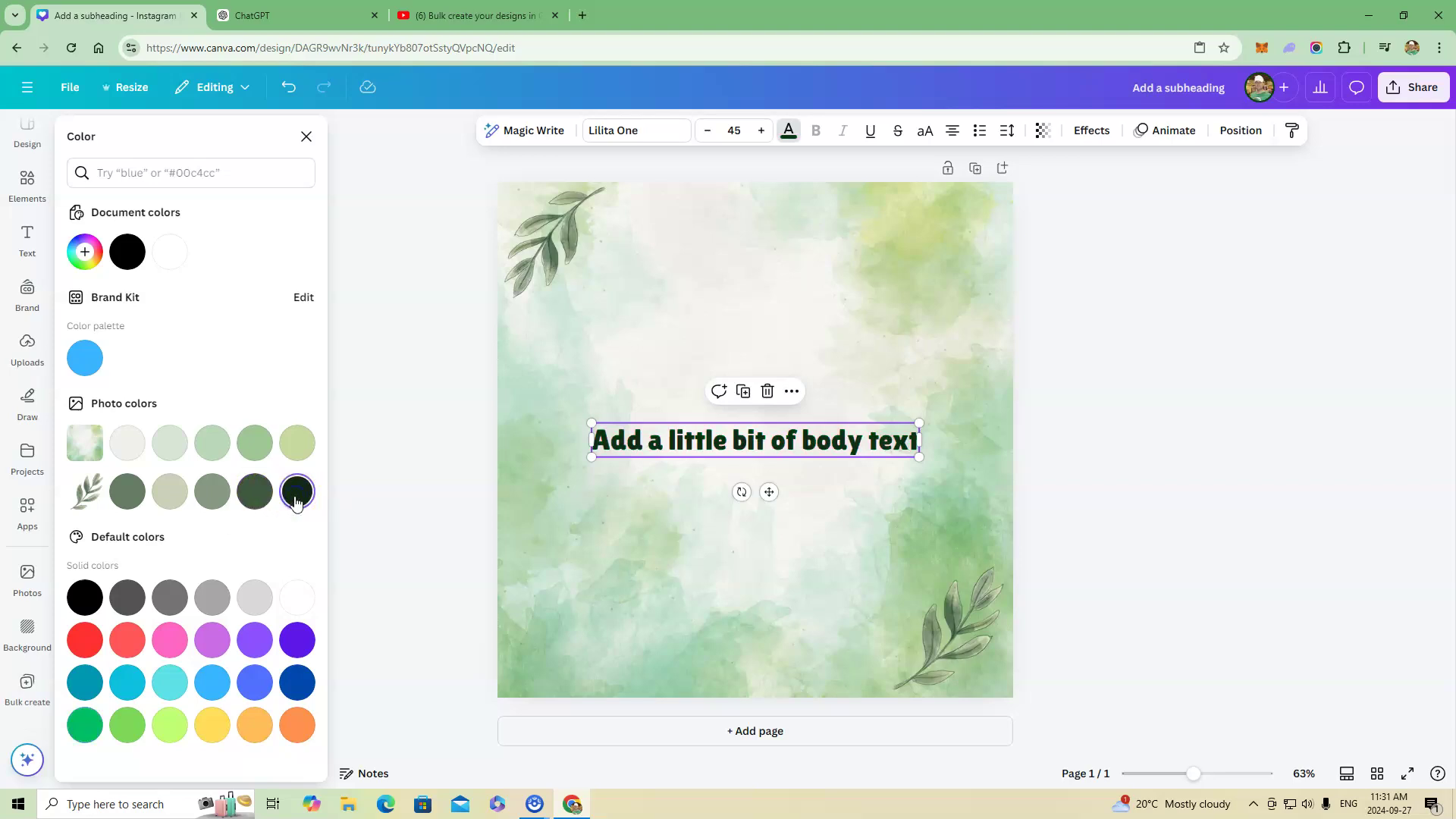
click(126, 445)
click(299, 598)
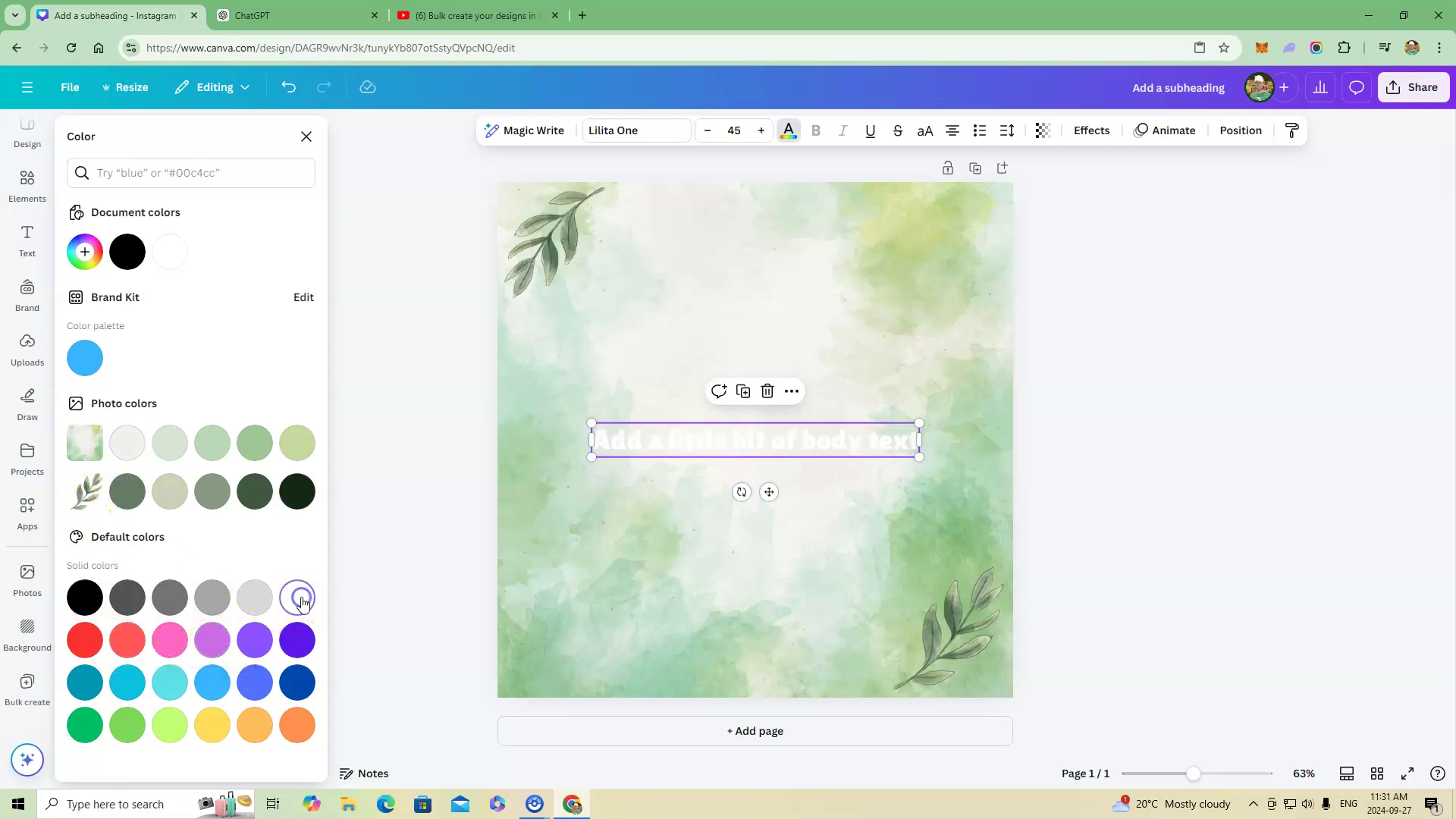
click(298, 491)
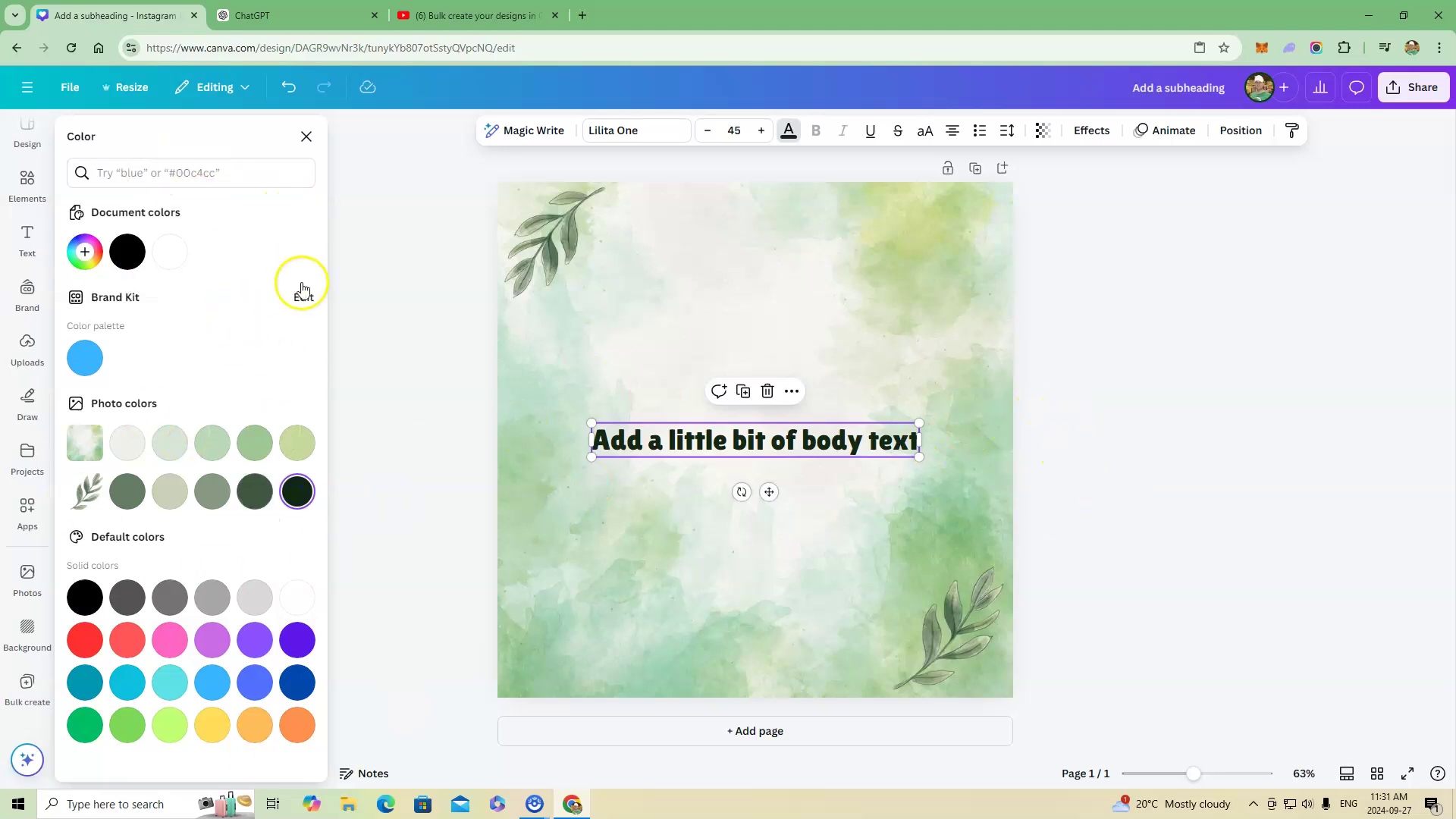
click(1155, 410)
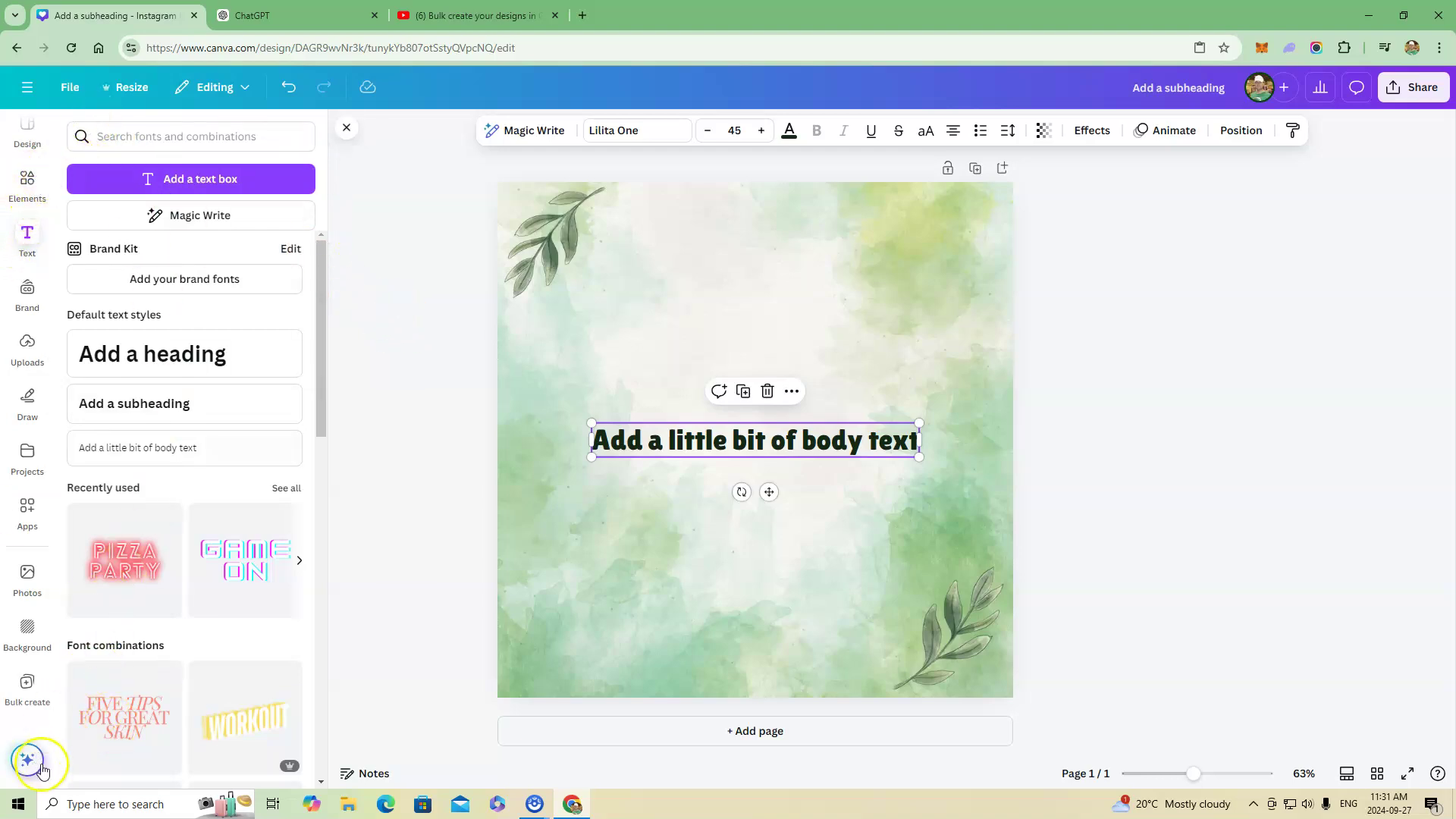
Return to Bulk create and connect the body text box to the Name data field
click(28, 683)
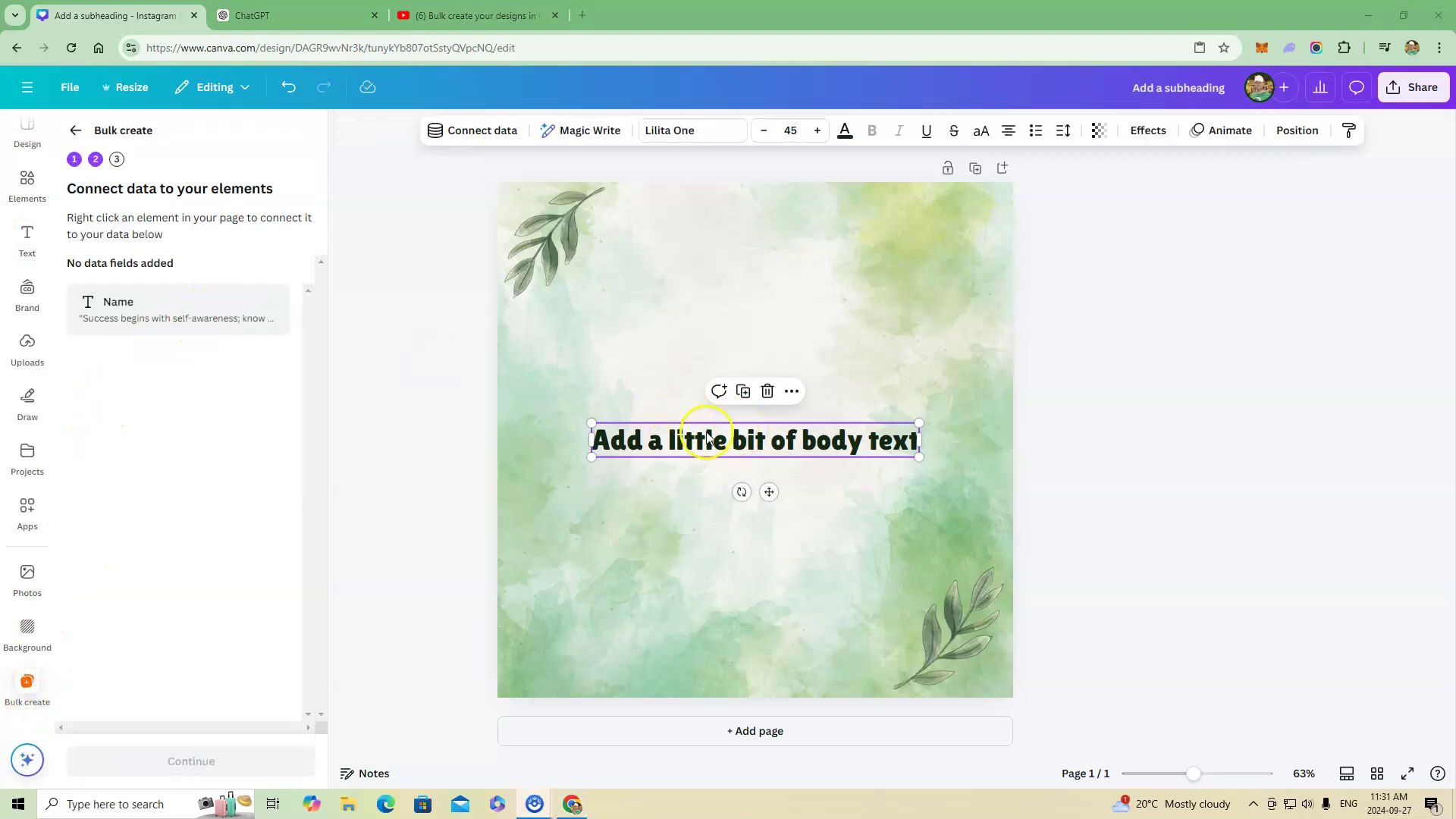
click(211, 317)
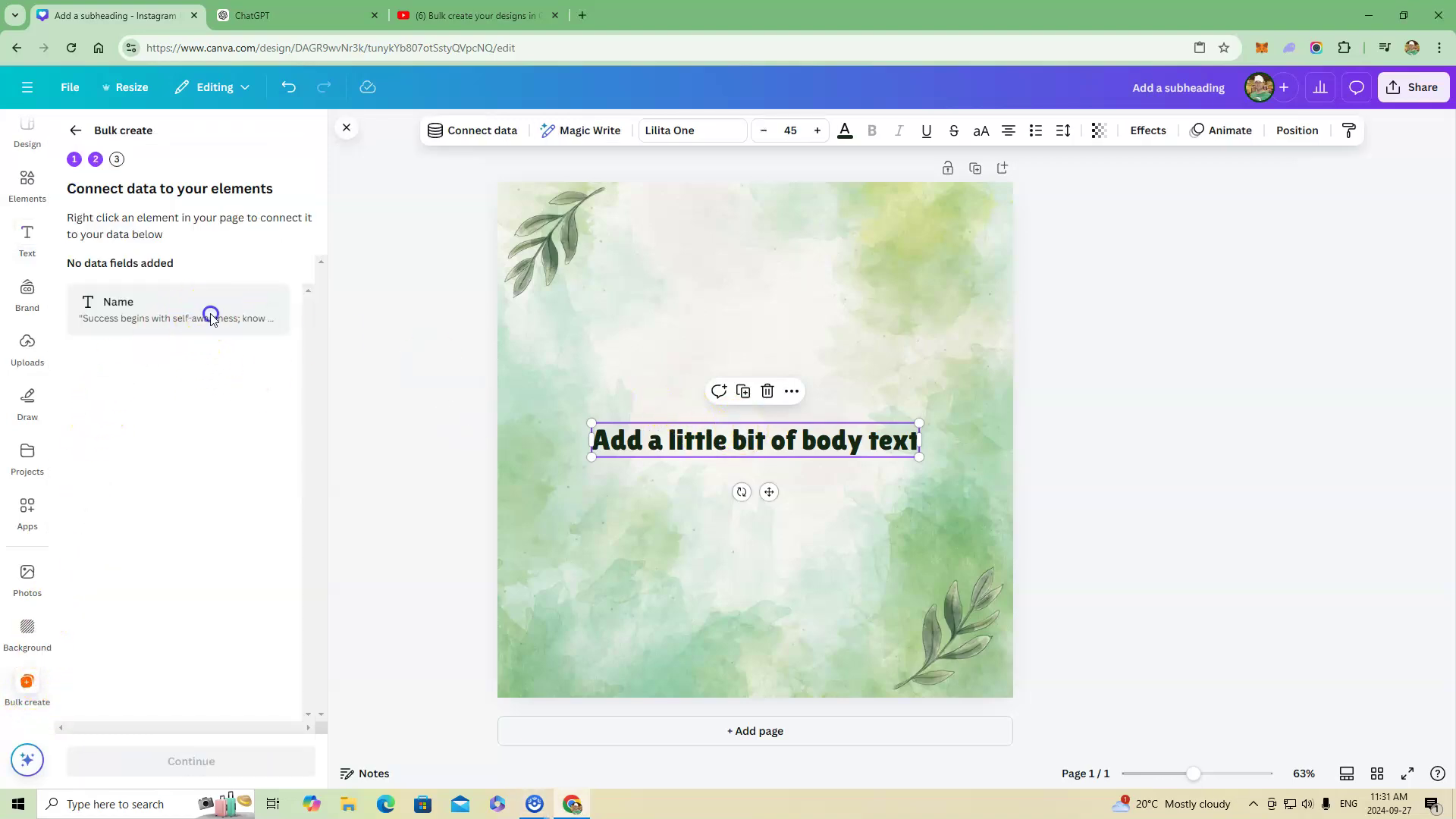
right_click(843, 449)
click(917, 554)
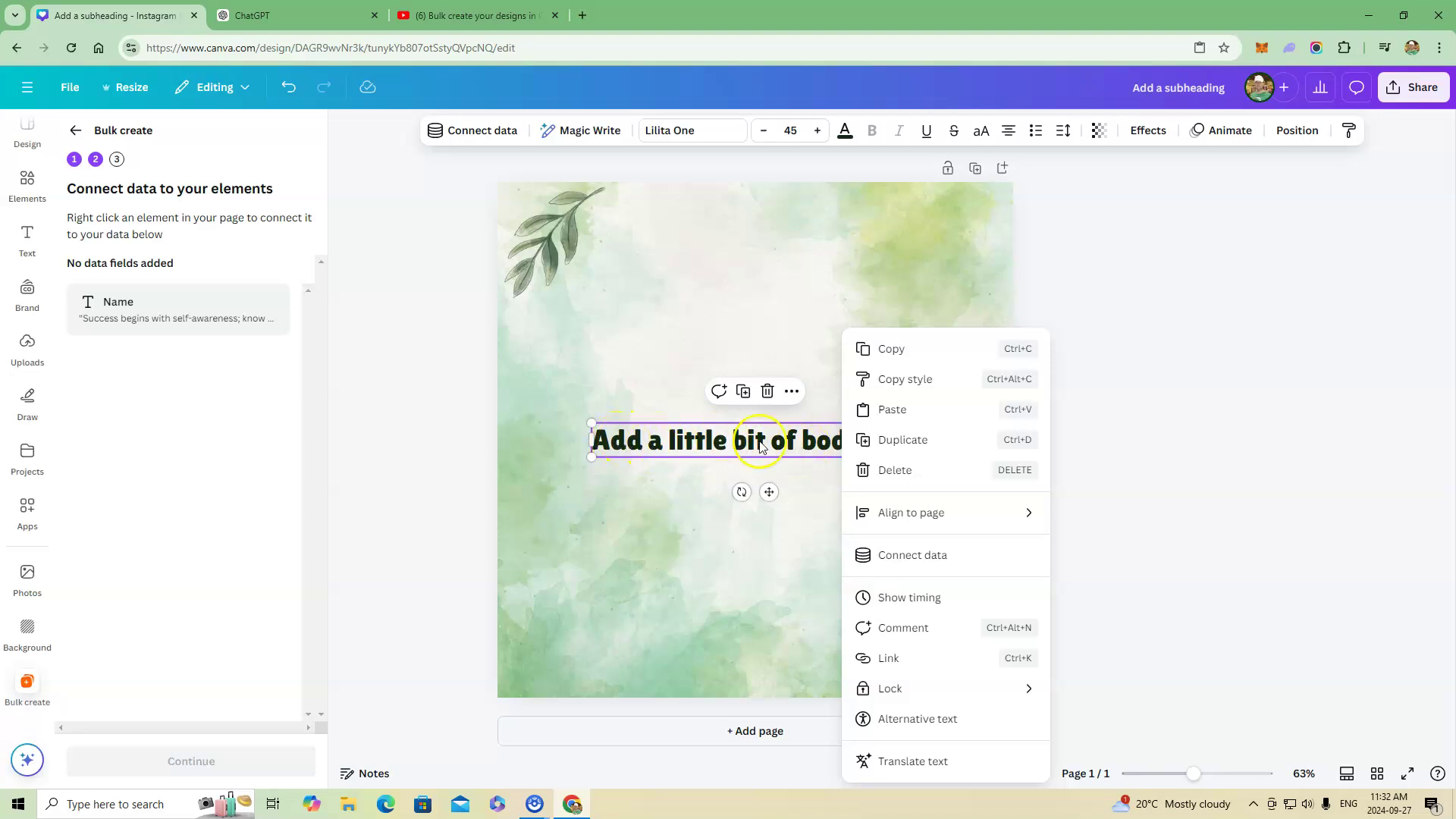
click(937, 561)
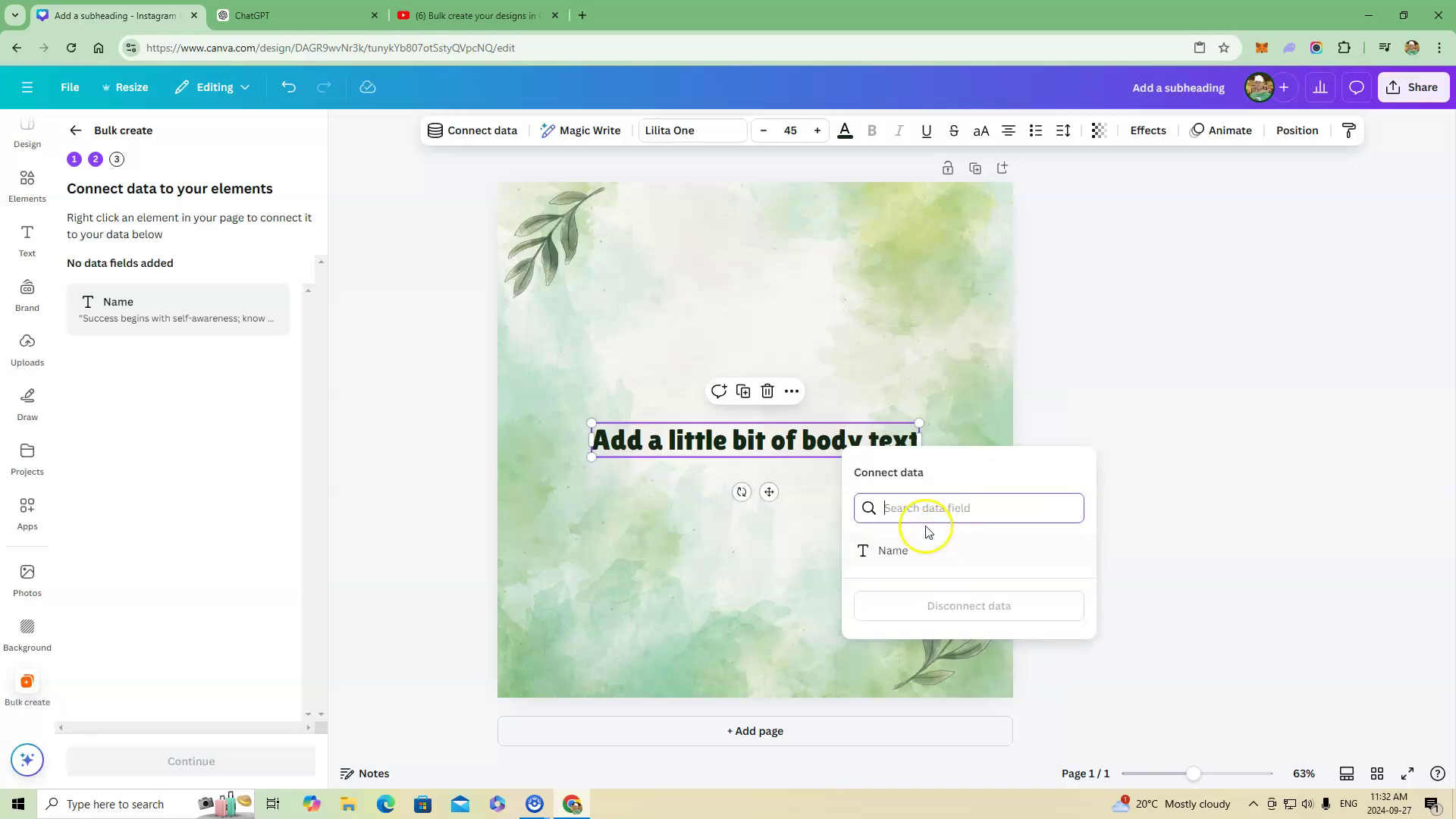
click(895, 544)
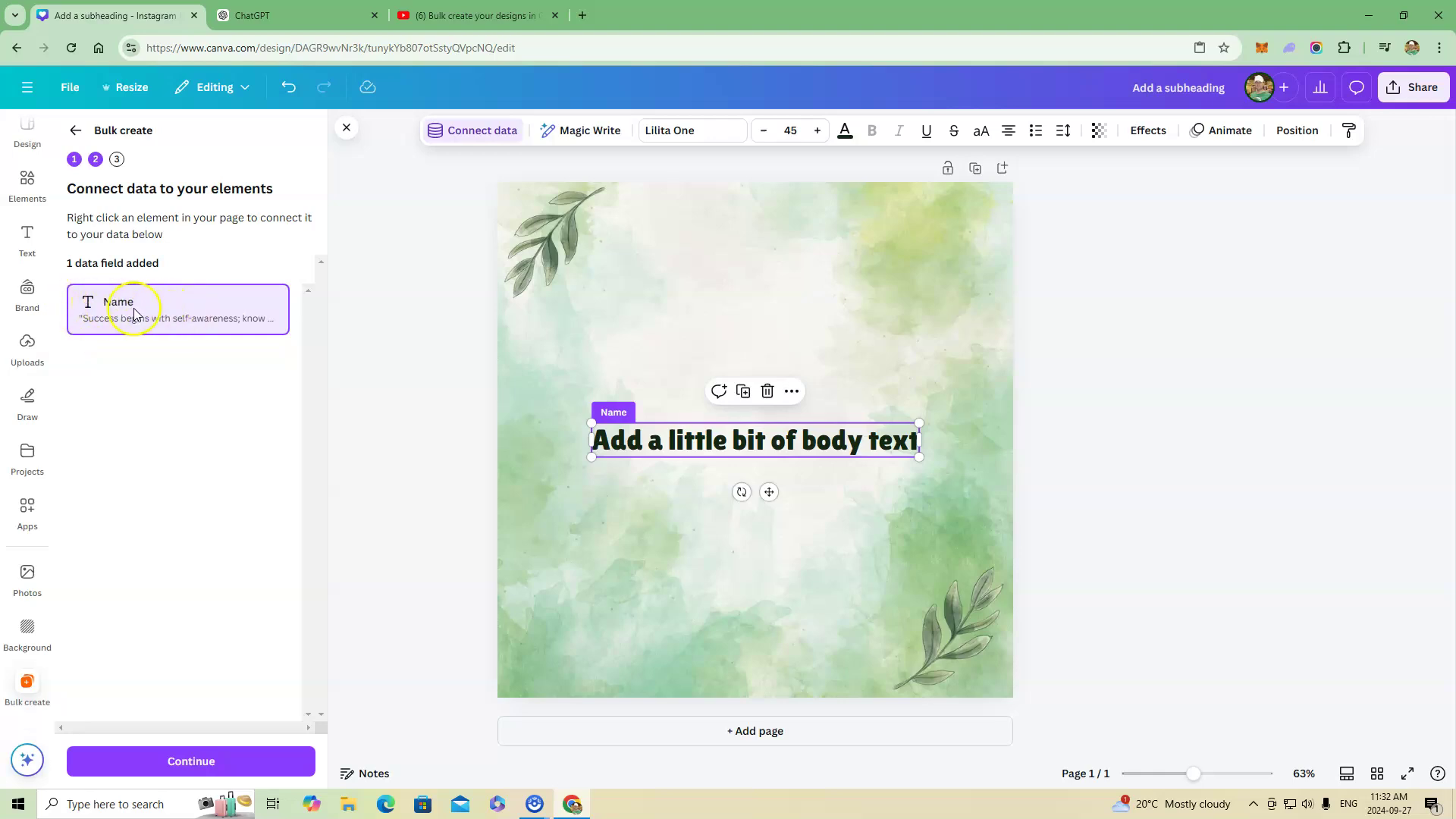
Continue with all quotes selected and generate the 15 designs
click(195, 767)
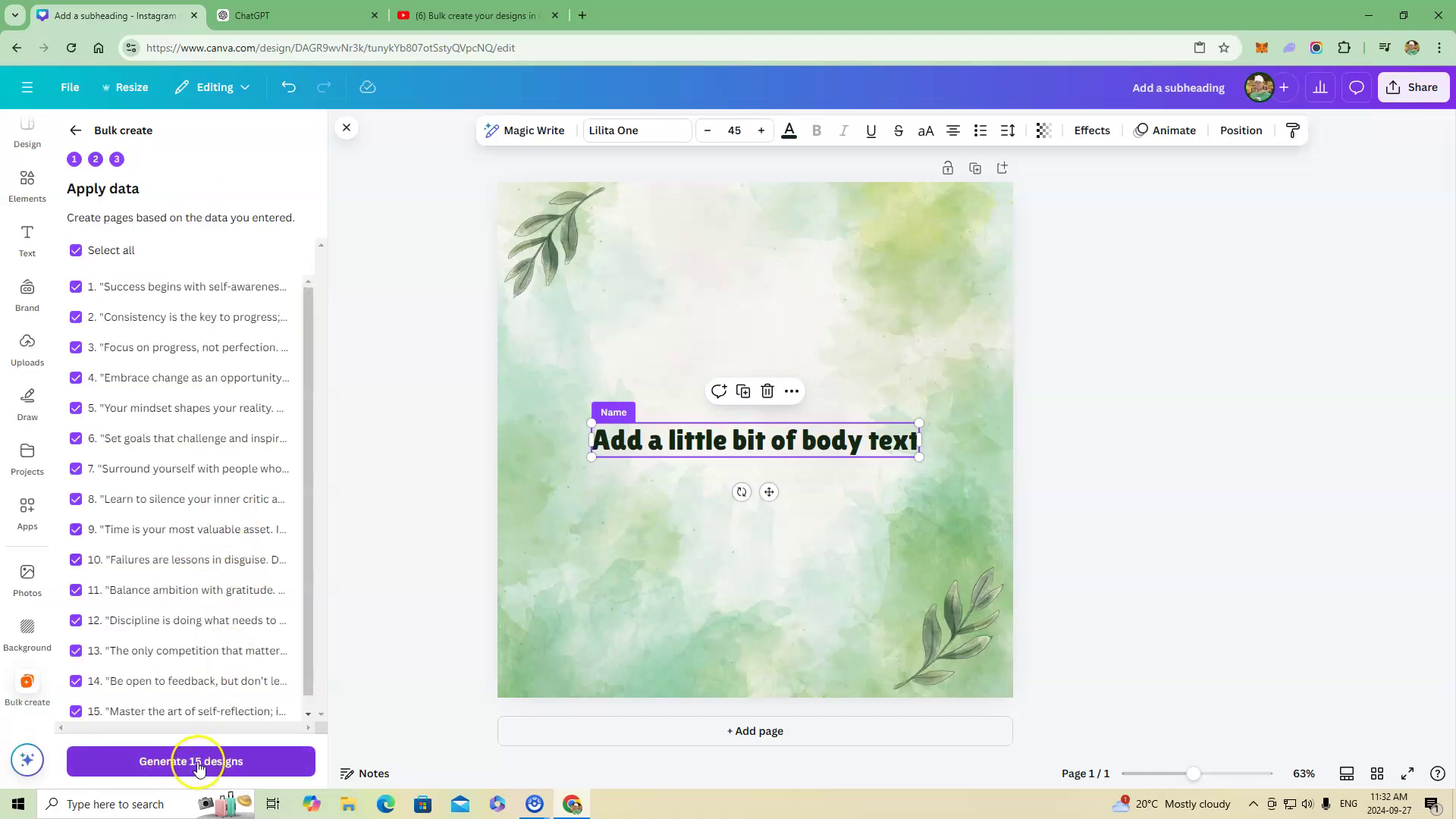
click(198, 762)
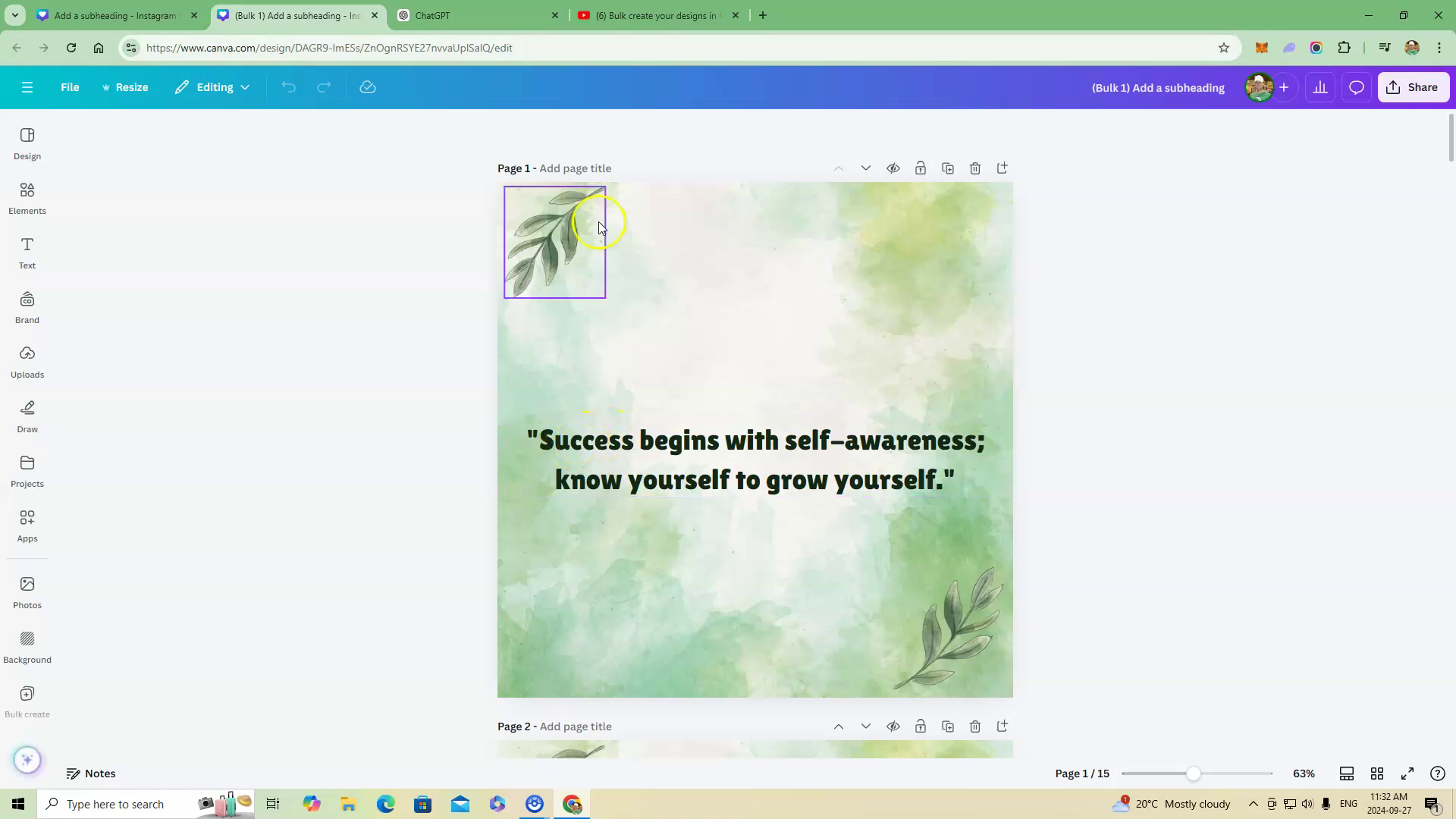
Review the generated quote designs from page 1 through page 15, checking each quote's text and placement
scroll(1088, 416, down, 6)
scroll(871, 408, down, 7)
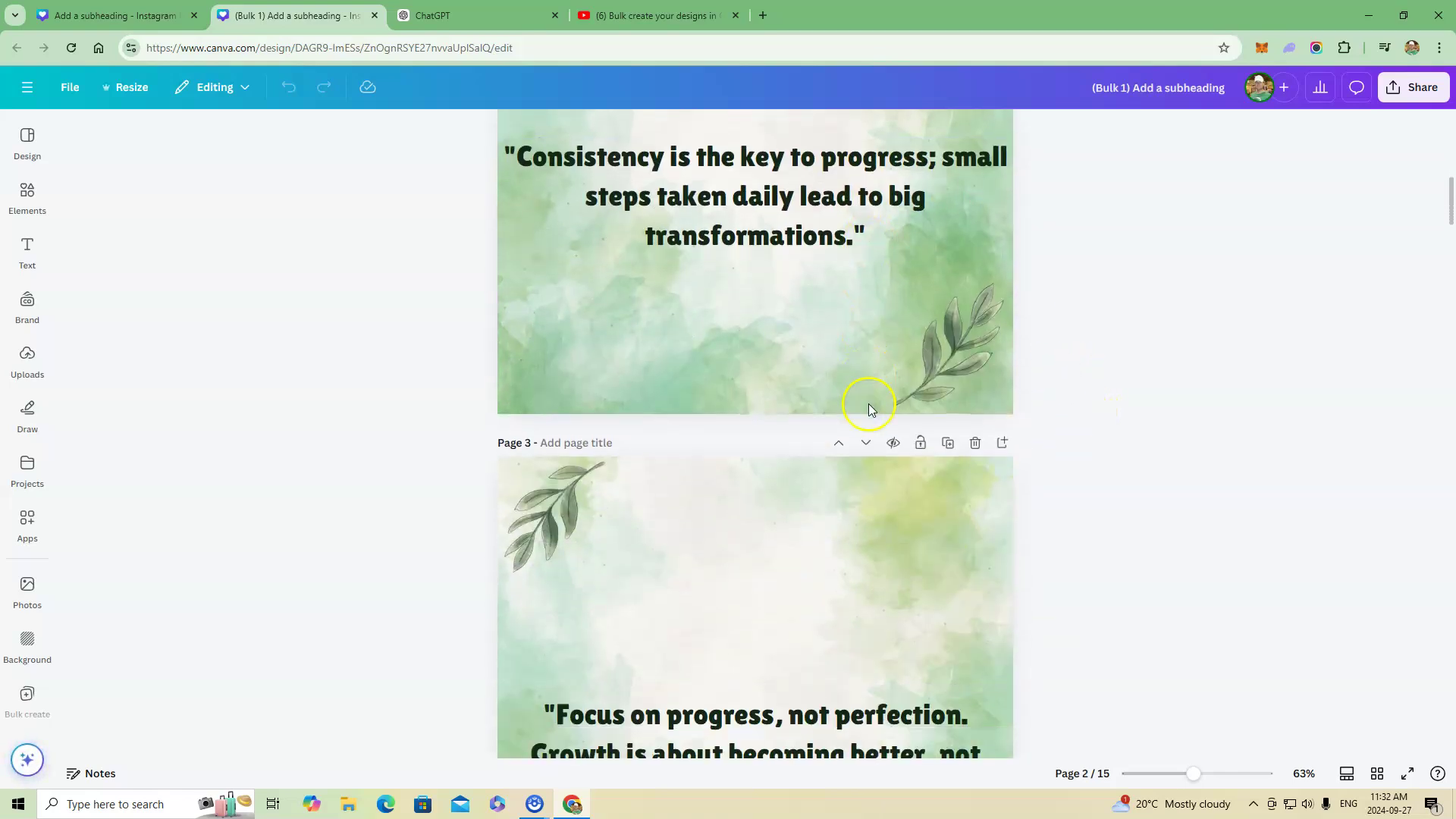
scroll(1059, 443, down, 8)
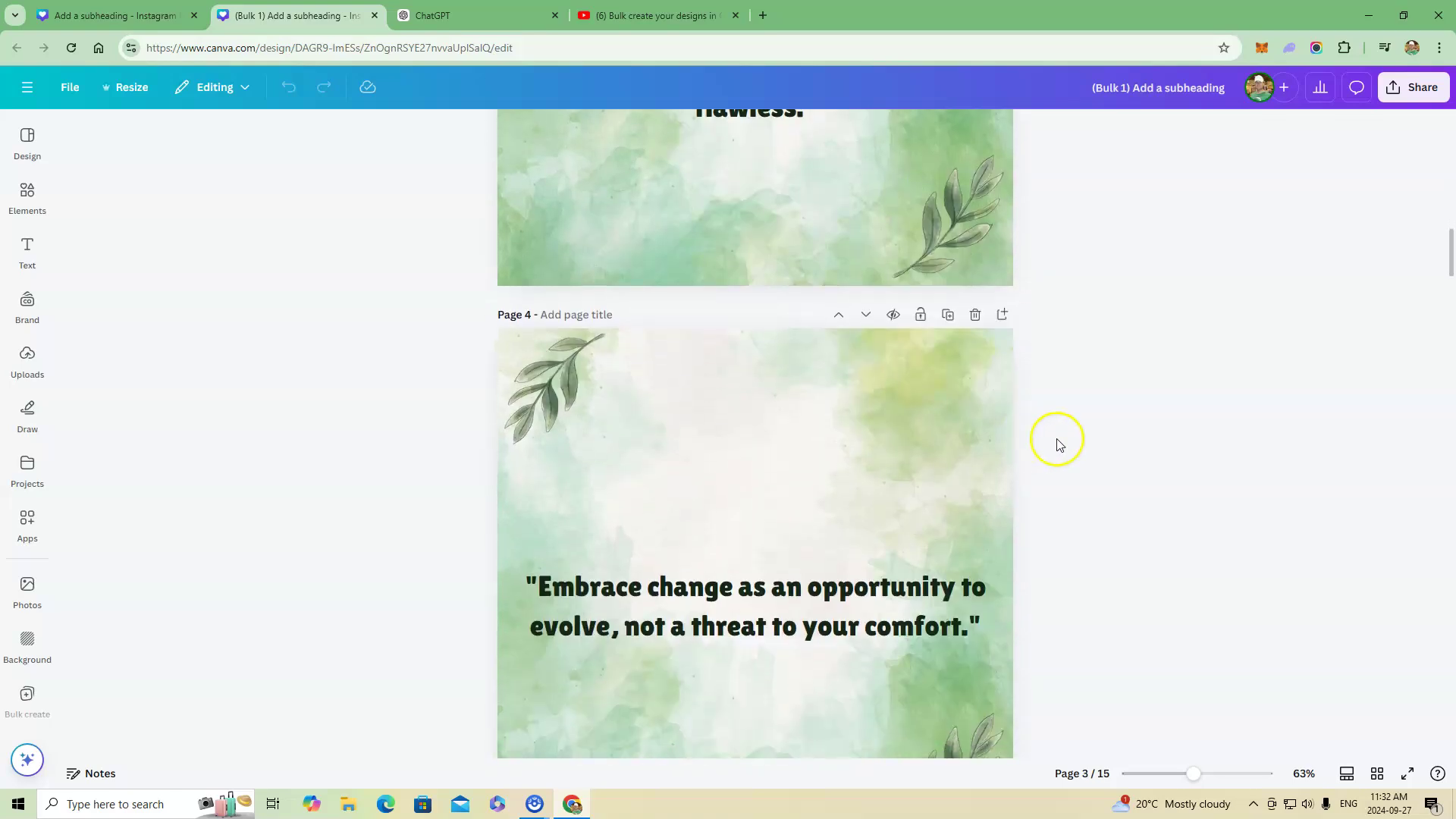
scroll(1059, 470, down, 7)
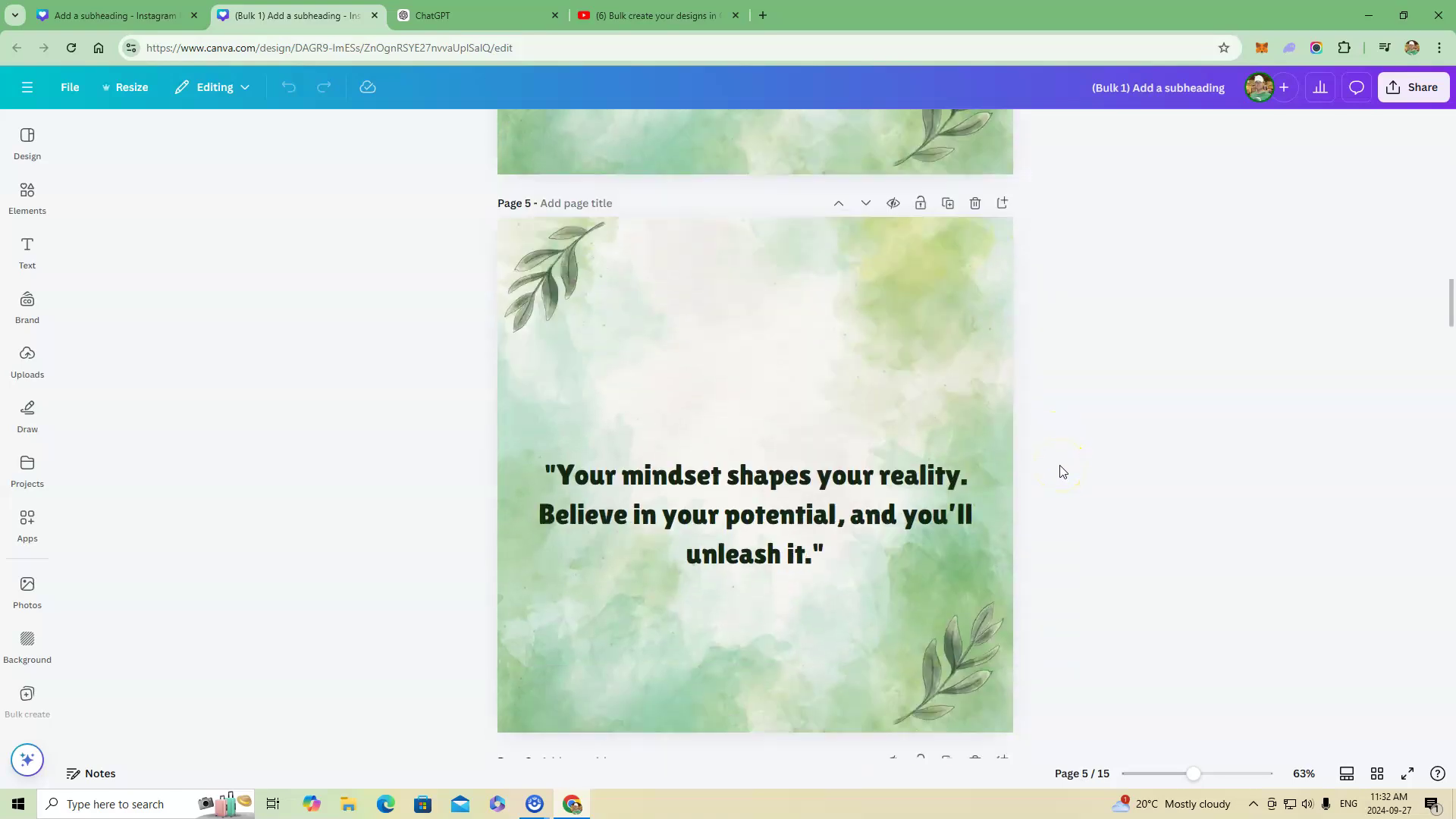
scroll(1061, 471, down, 6)
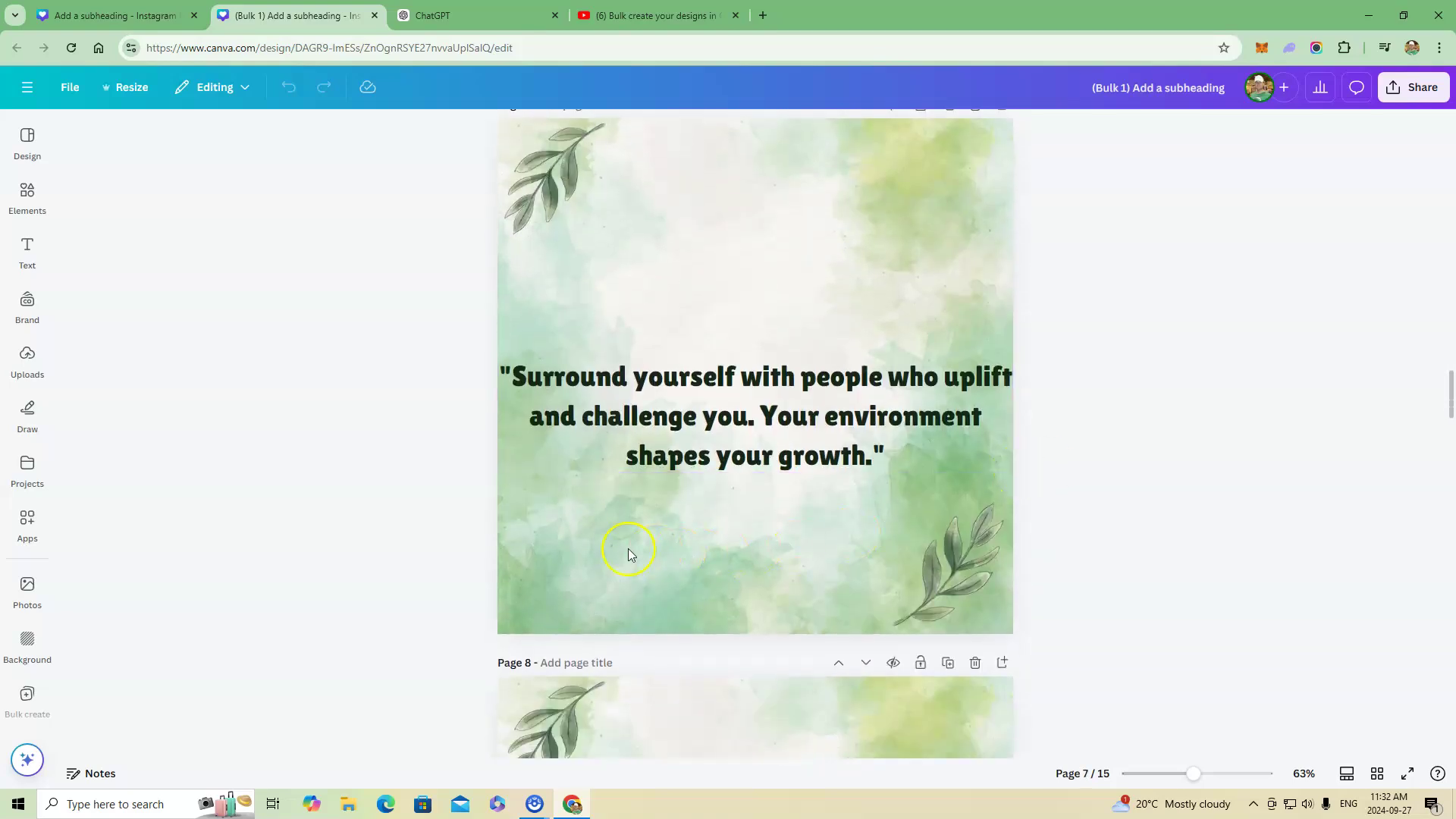
scroll(1124, 465, down, 3)
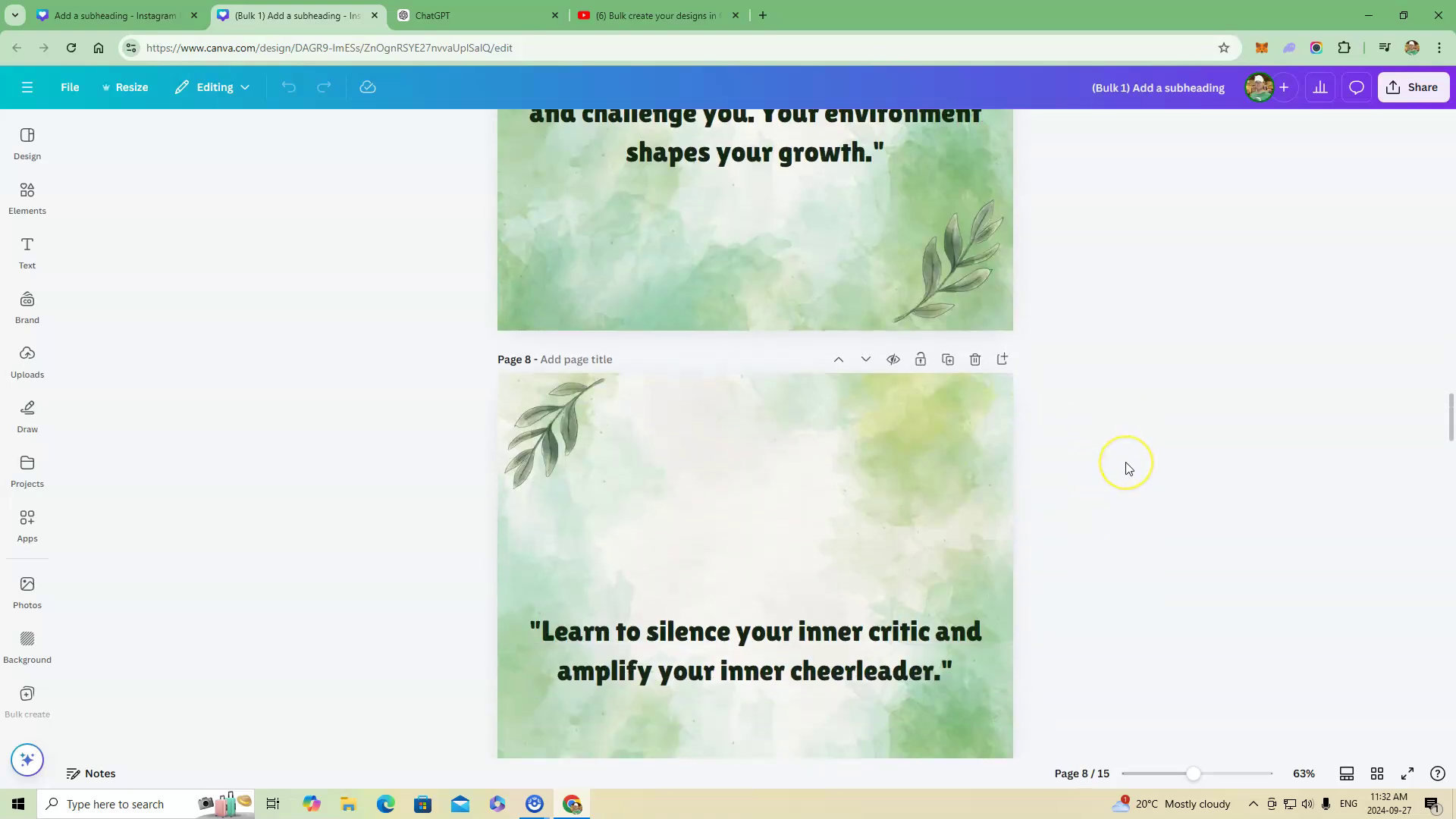
scroll(1128, 467, down, 3)
scroll(1125, 471, down, 5)
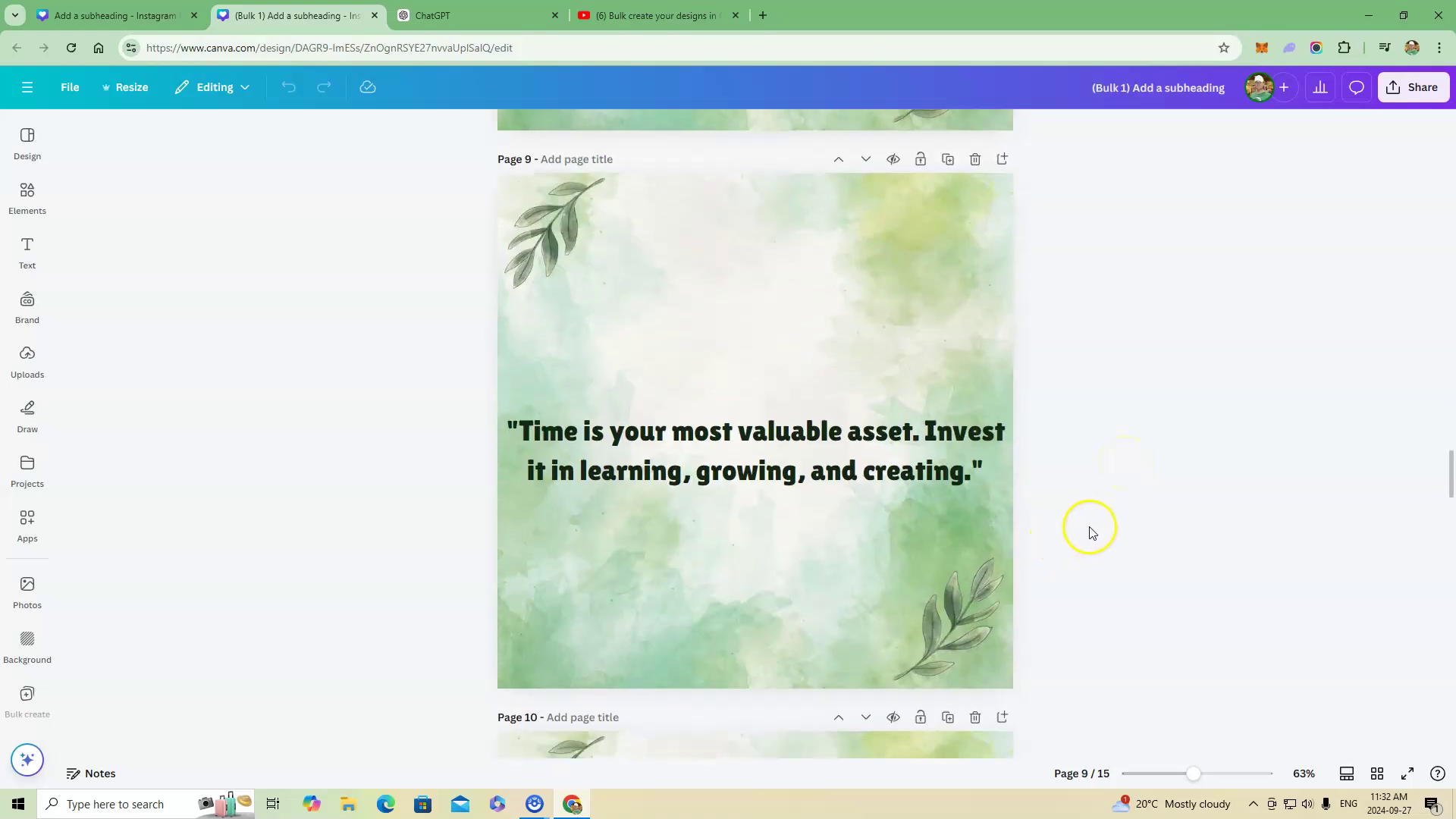
scroll(1077, 558, up, 6)
scroll(1112, 540, down, 15)
scroll(1113, 542, down, 10)
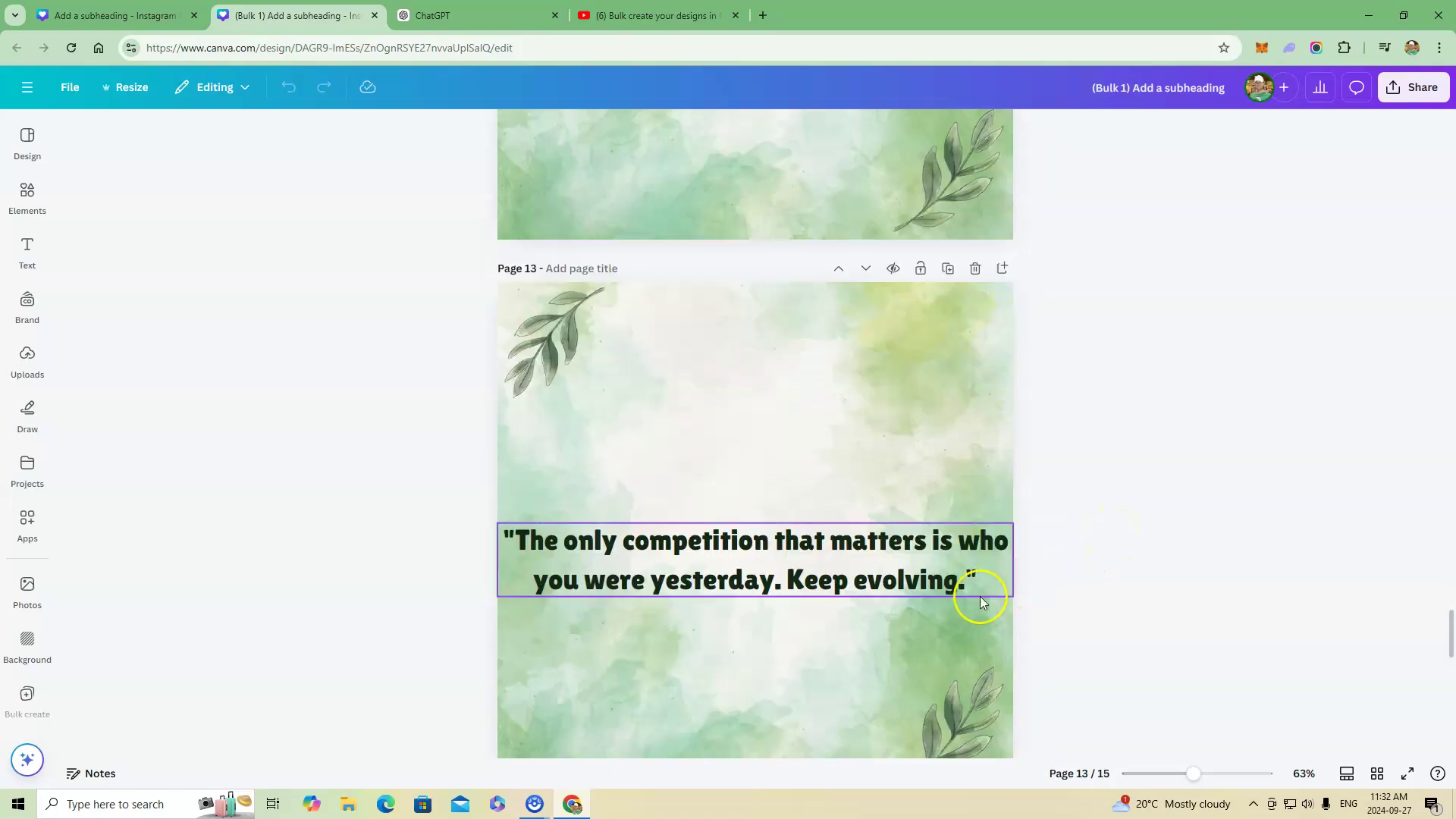
scroll(907, 572, down, 6)
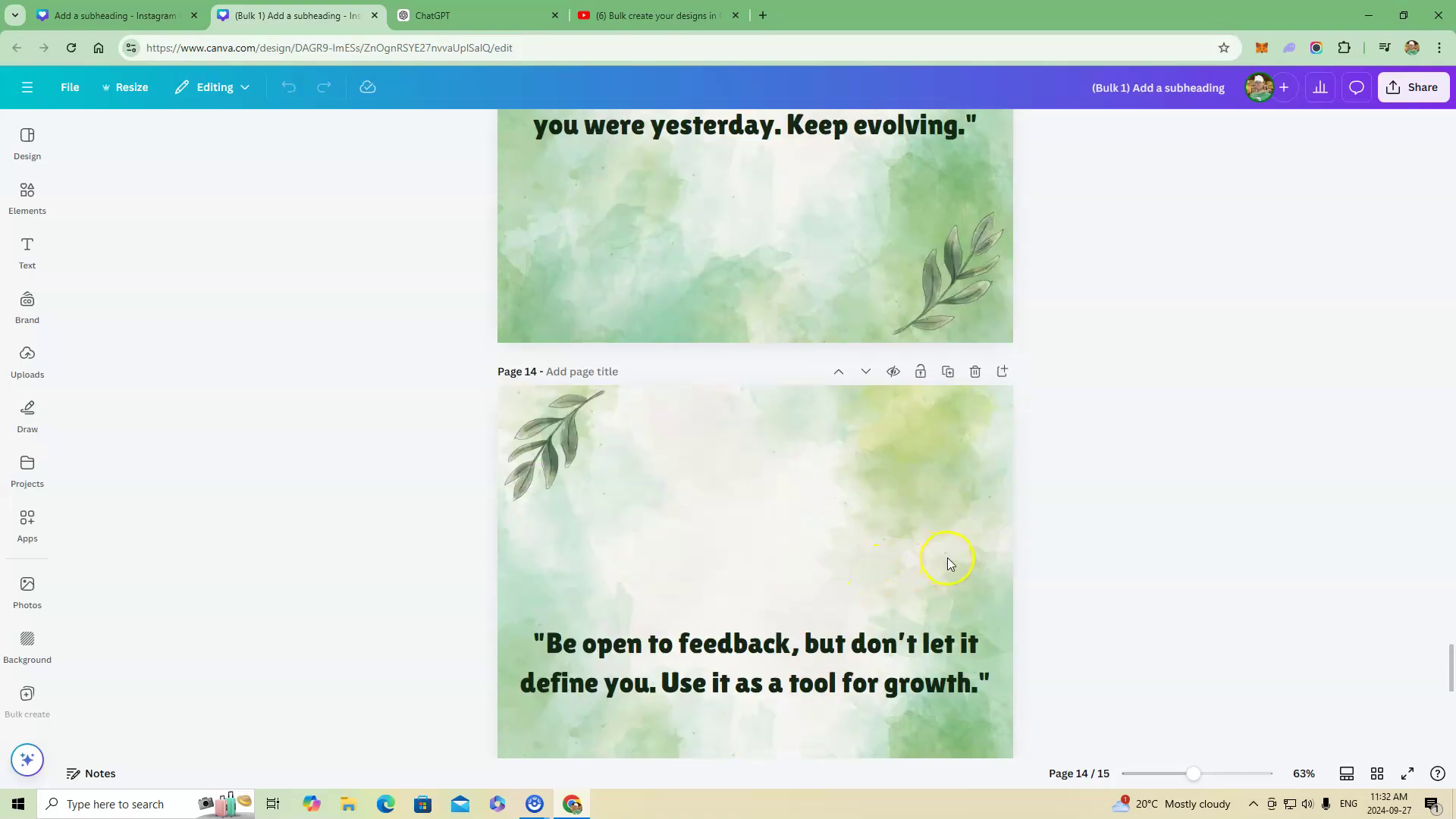
scroll(949, 562, down, 10)
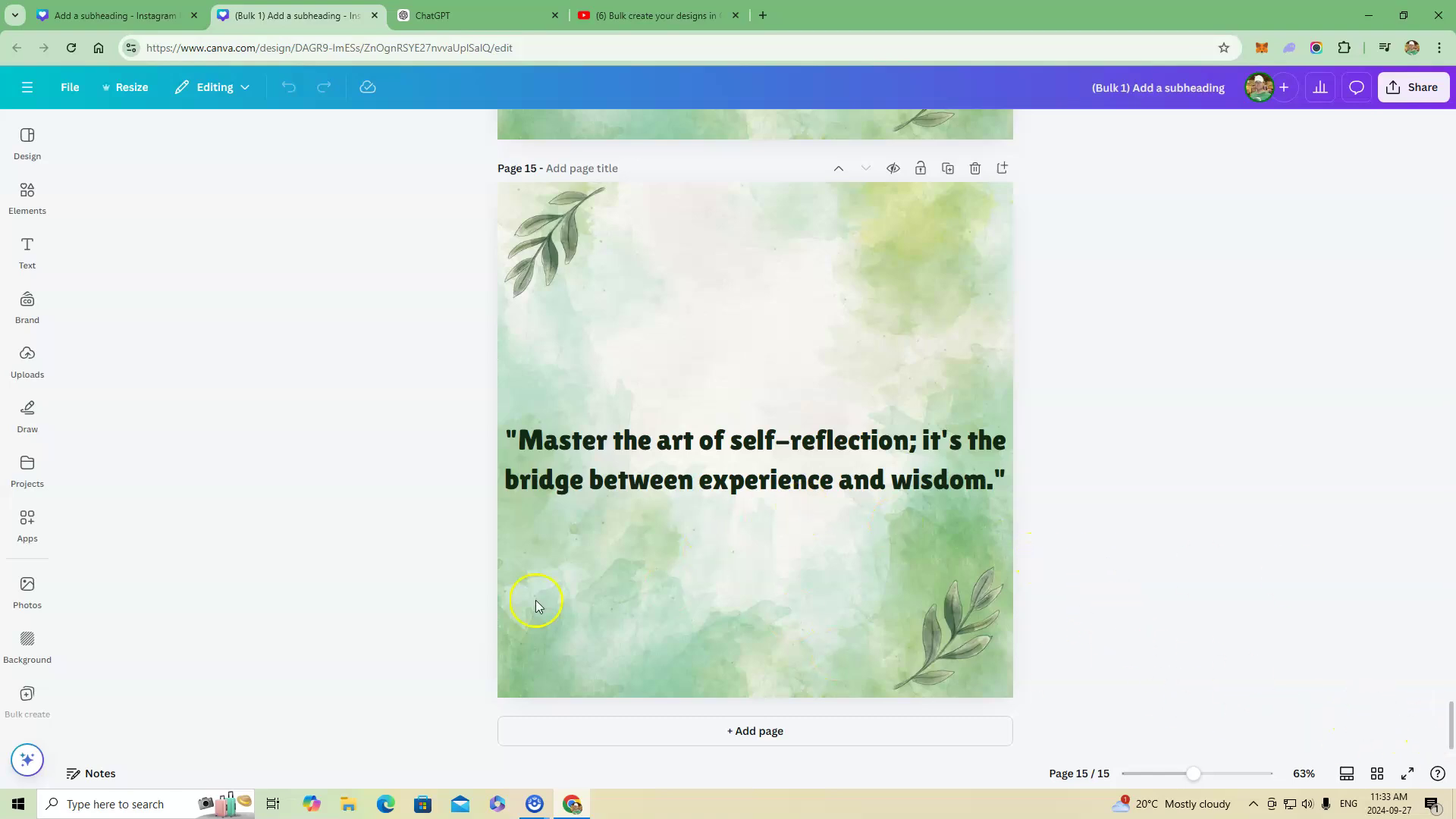
Reopen Bulk create on the generated design to look at its data entry stage
click(27, 643)
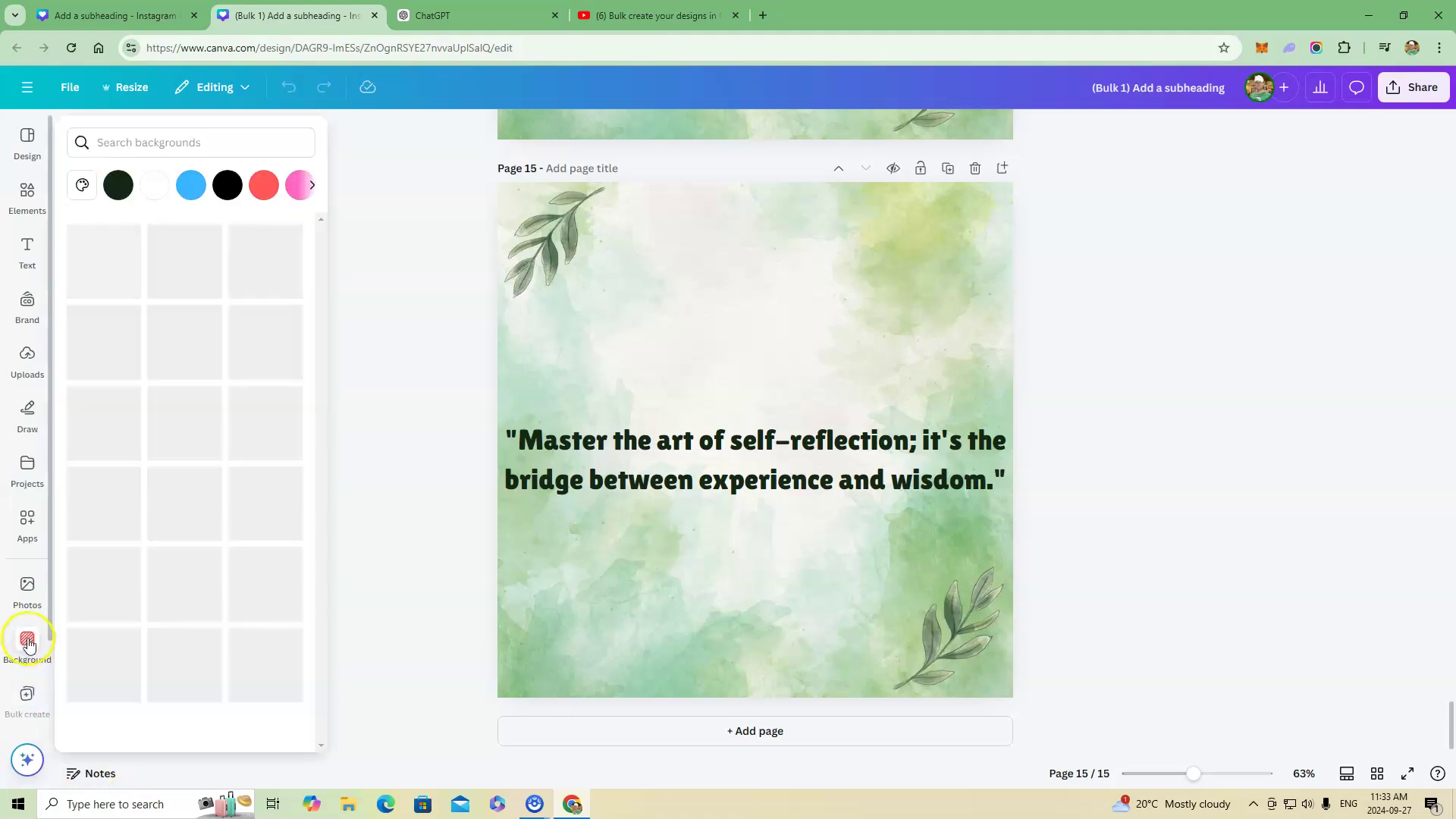
click(27, 523)
click(28, 686)
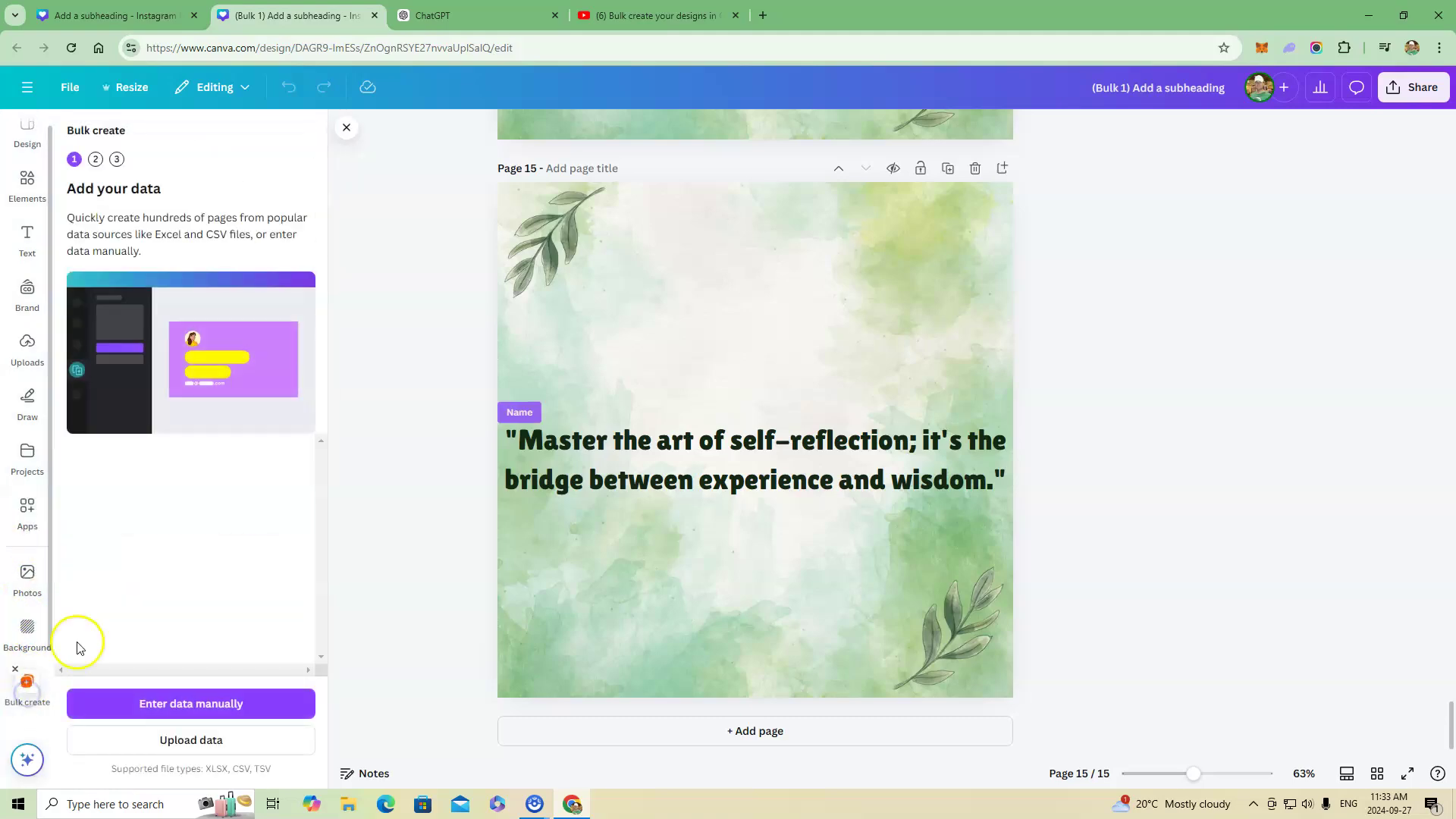
click(95, 162)
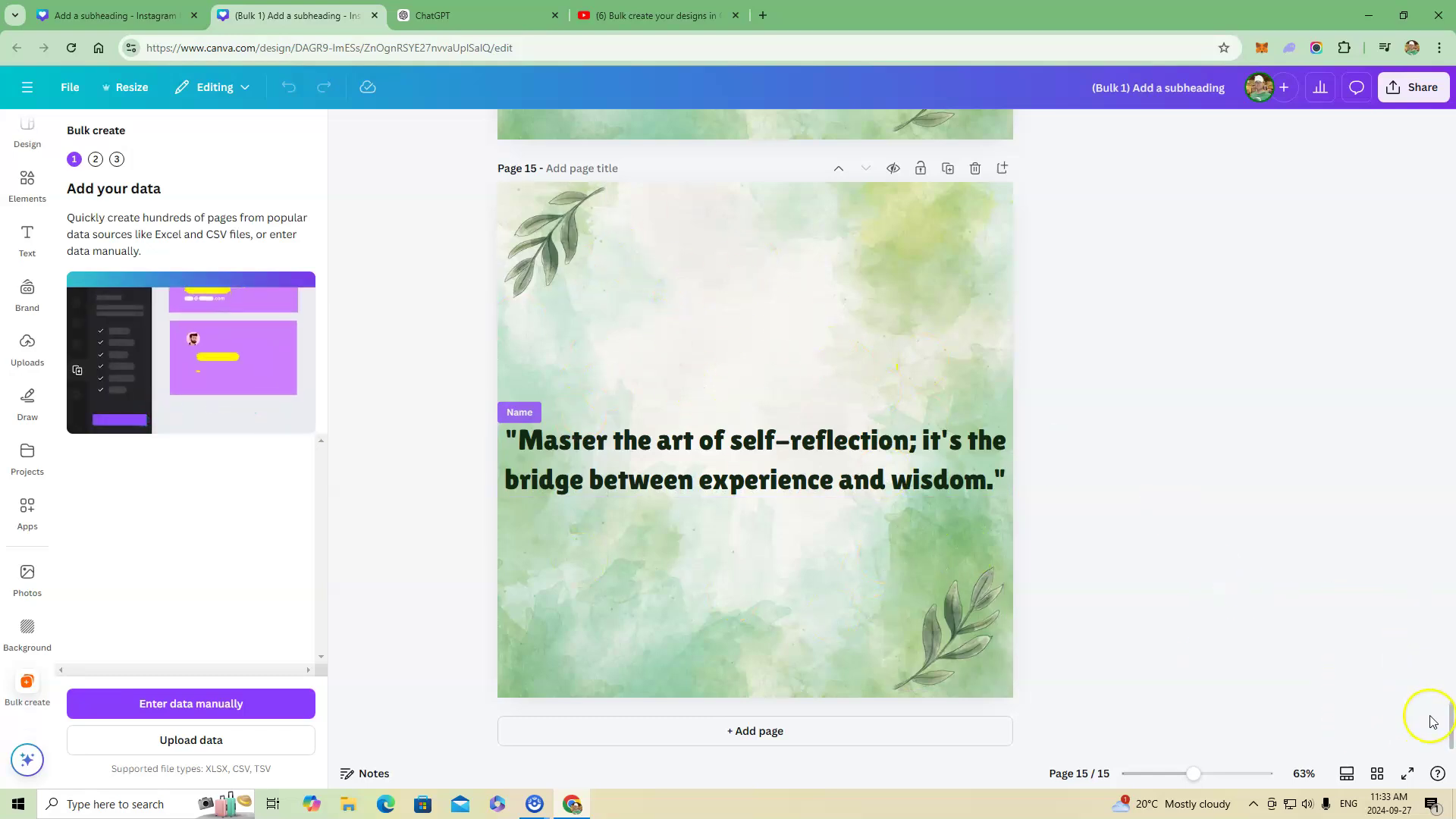
Go back to page 1 and re-examine the quotes and decoration on the generated pages through page 6
drag(1450, 739, 1415, 117)
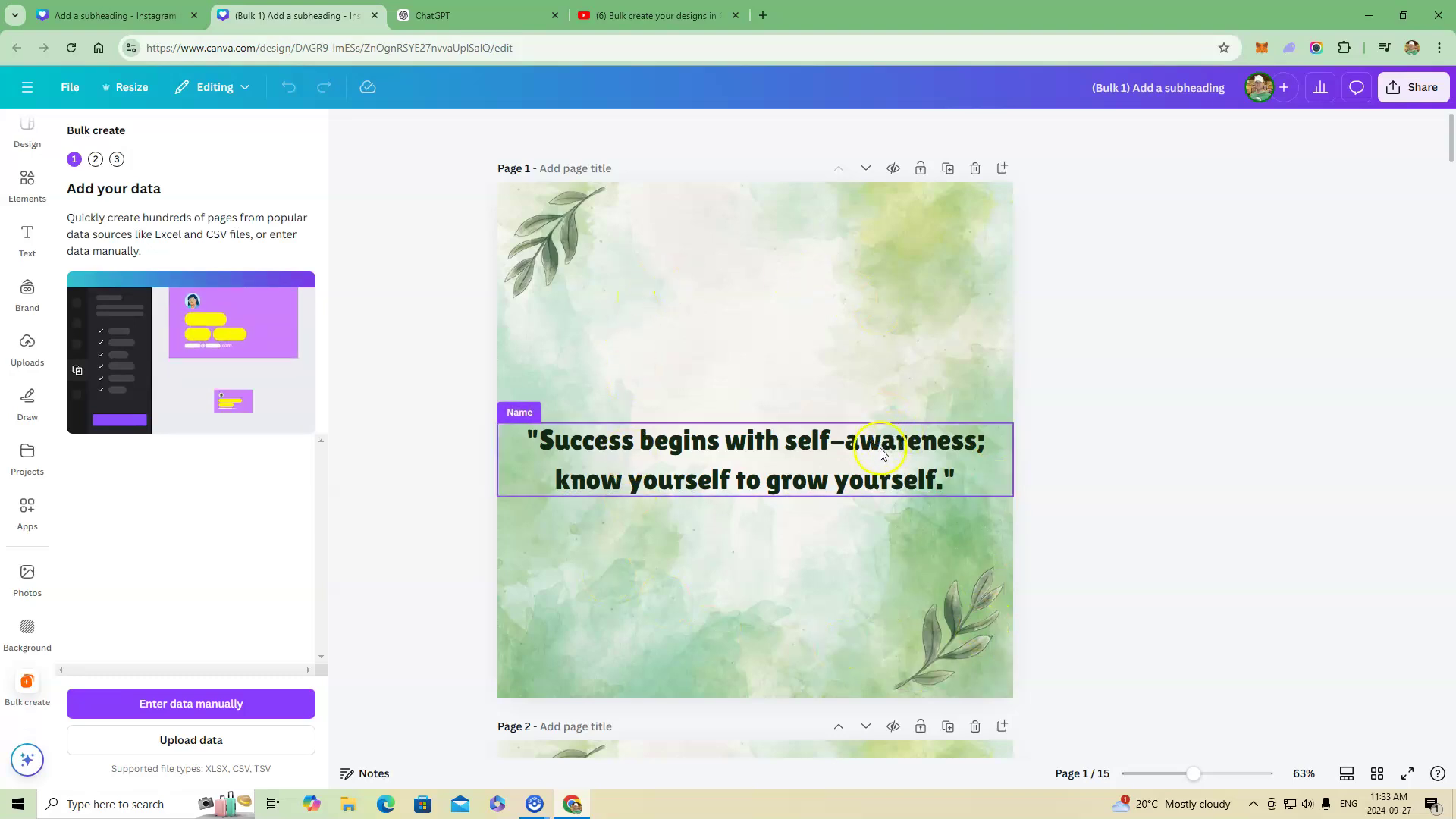
scroll(881, 452, down, 5)
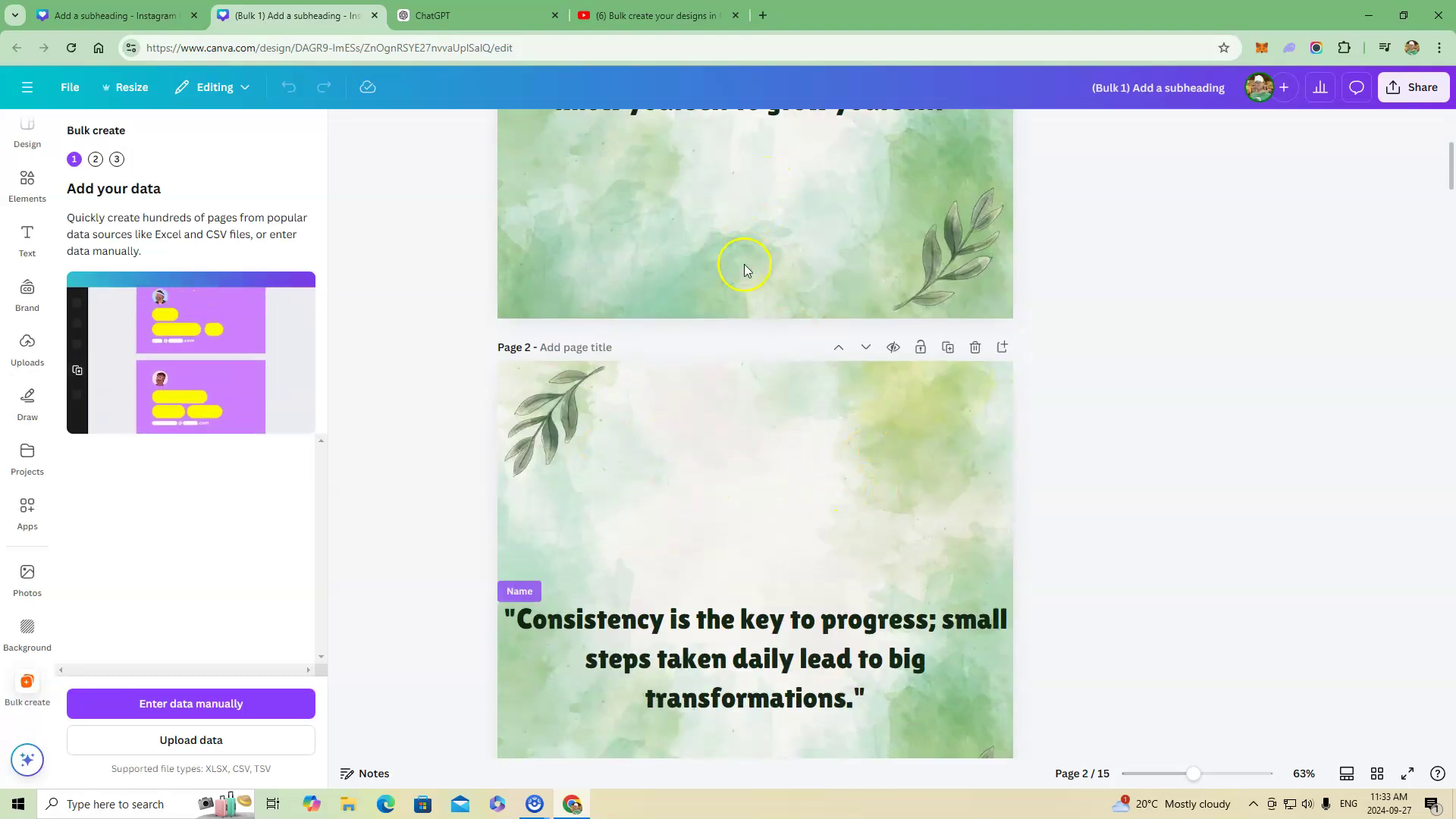
scroll(667, 504, up, 5)
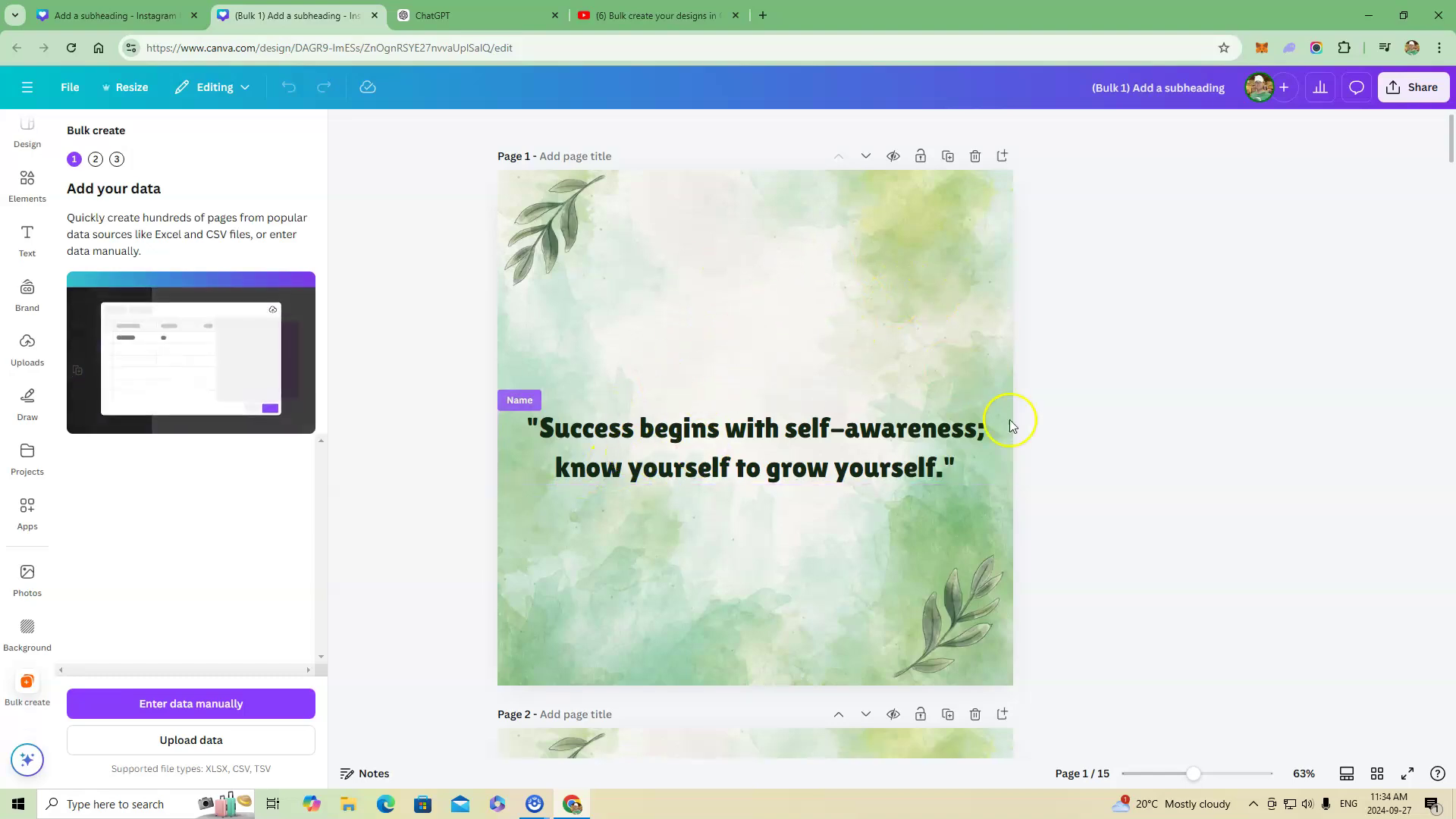
scroll(1008, 422, down, 6)
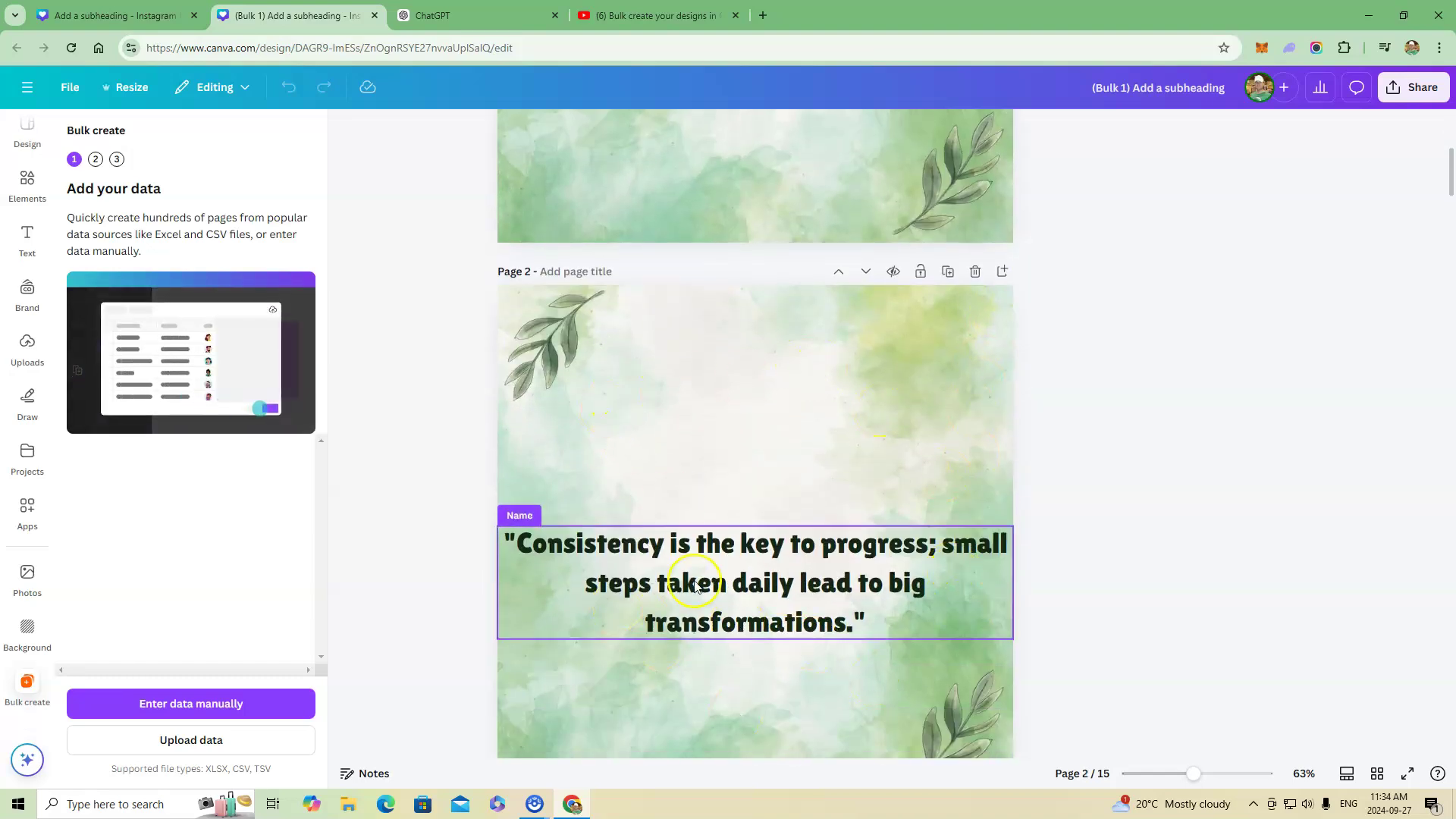
scroll(675, 561, down, 8)
scroll(667, 540, down, 4)
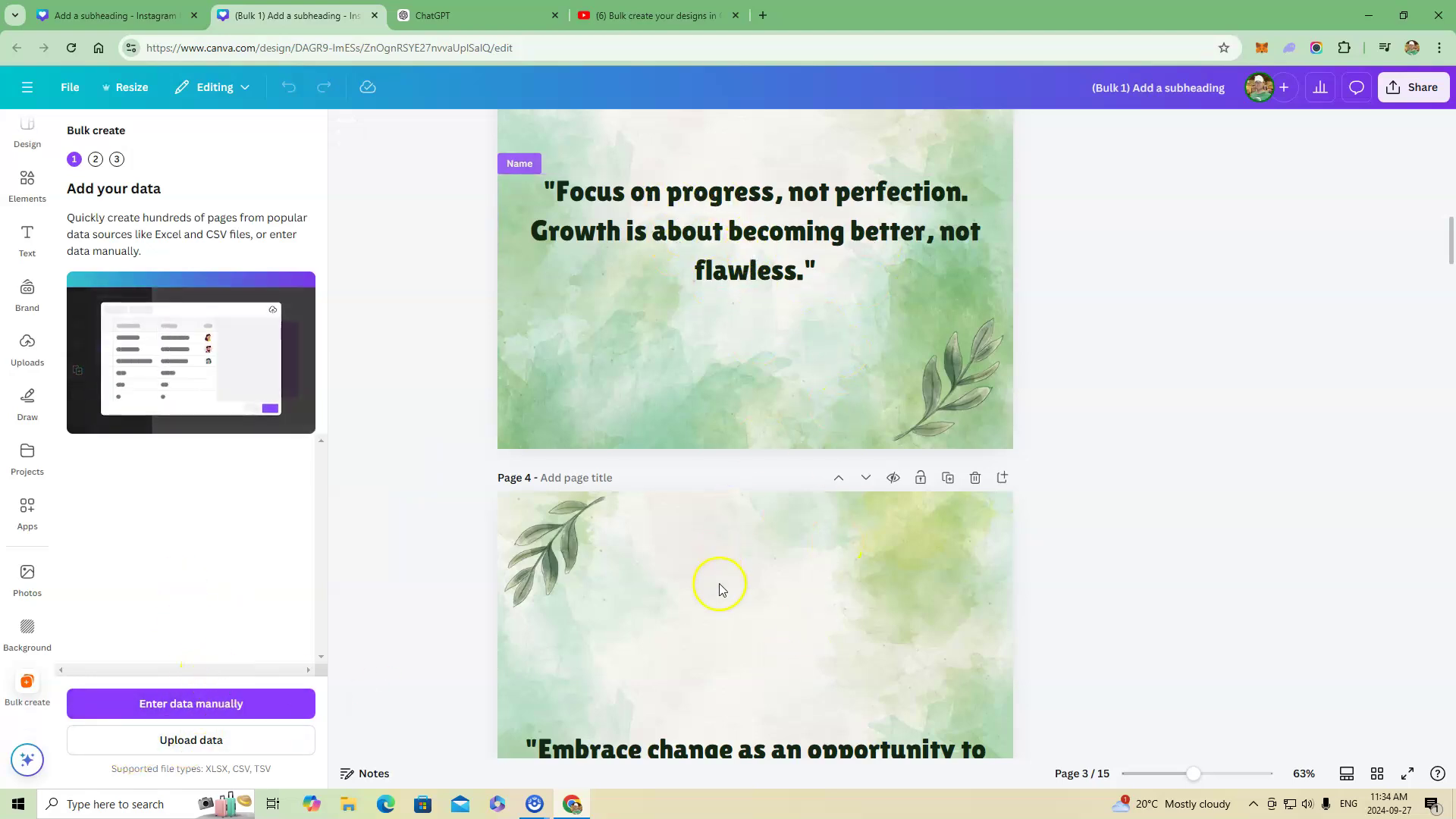
scroll(716, 585, down, 5)
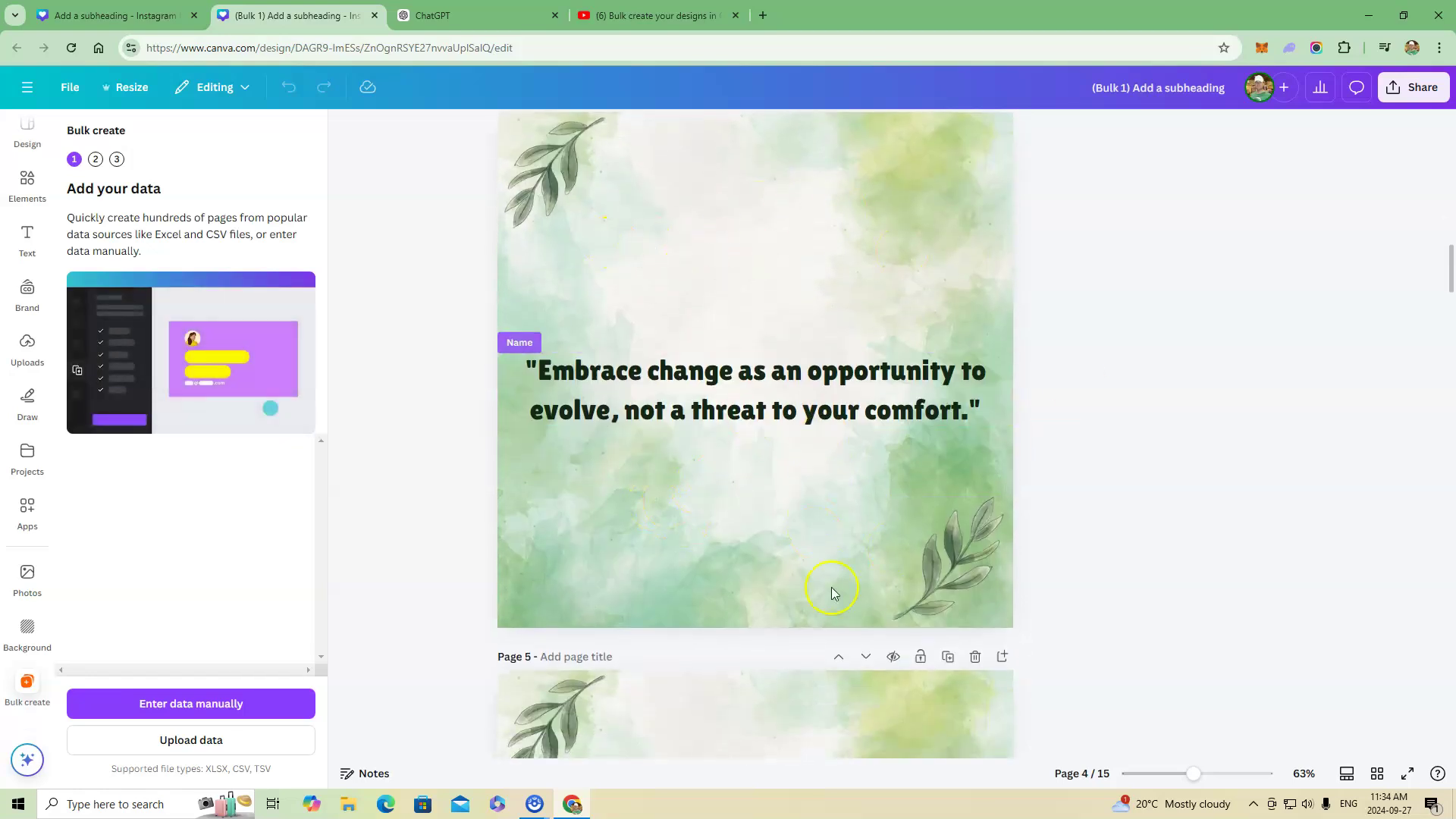
scroll(728, 547, down, 3)
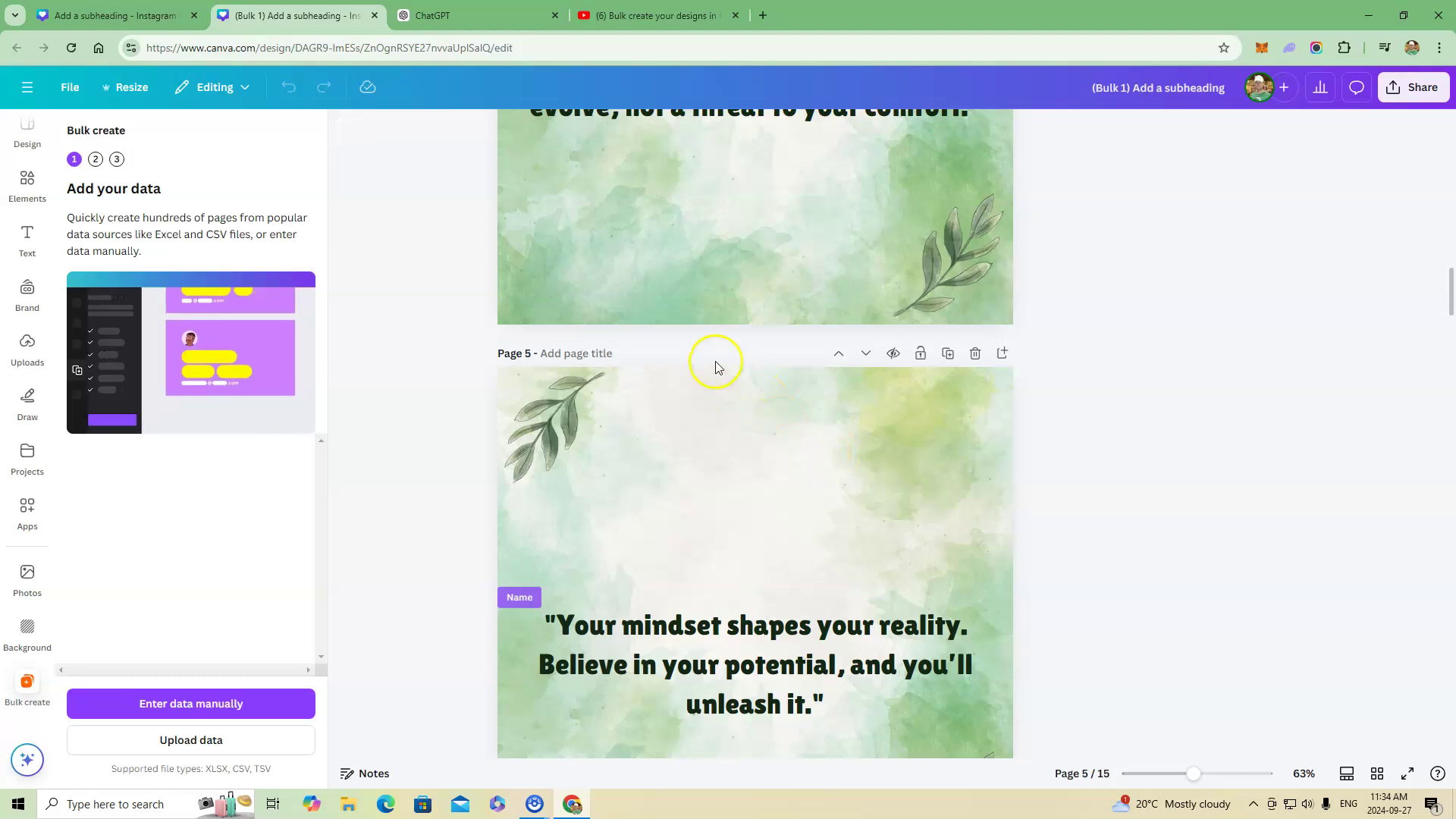
scroll(724, 667, down, 4)
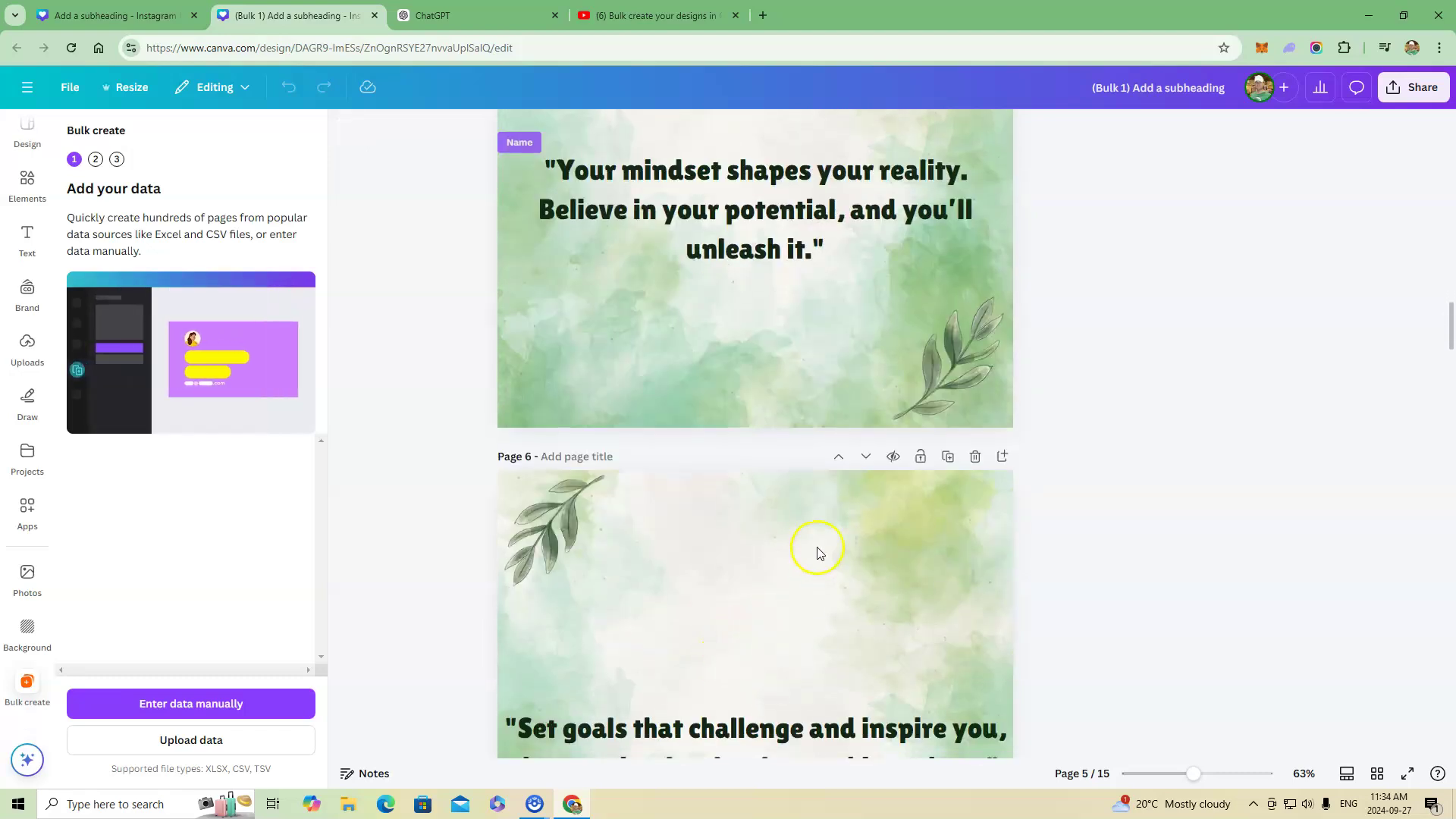